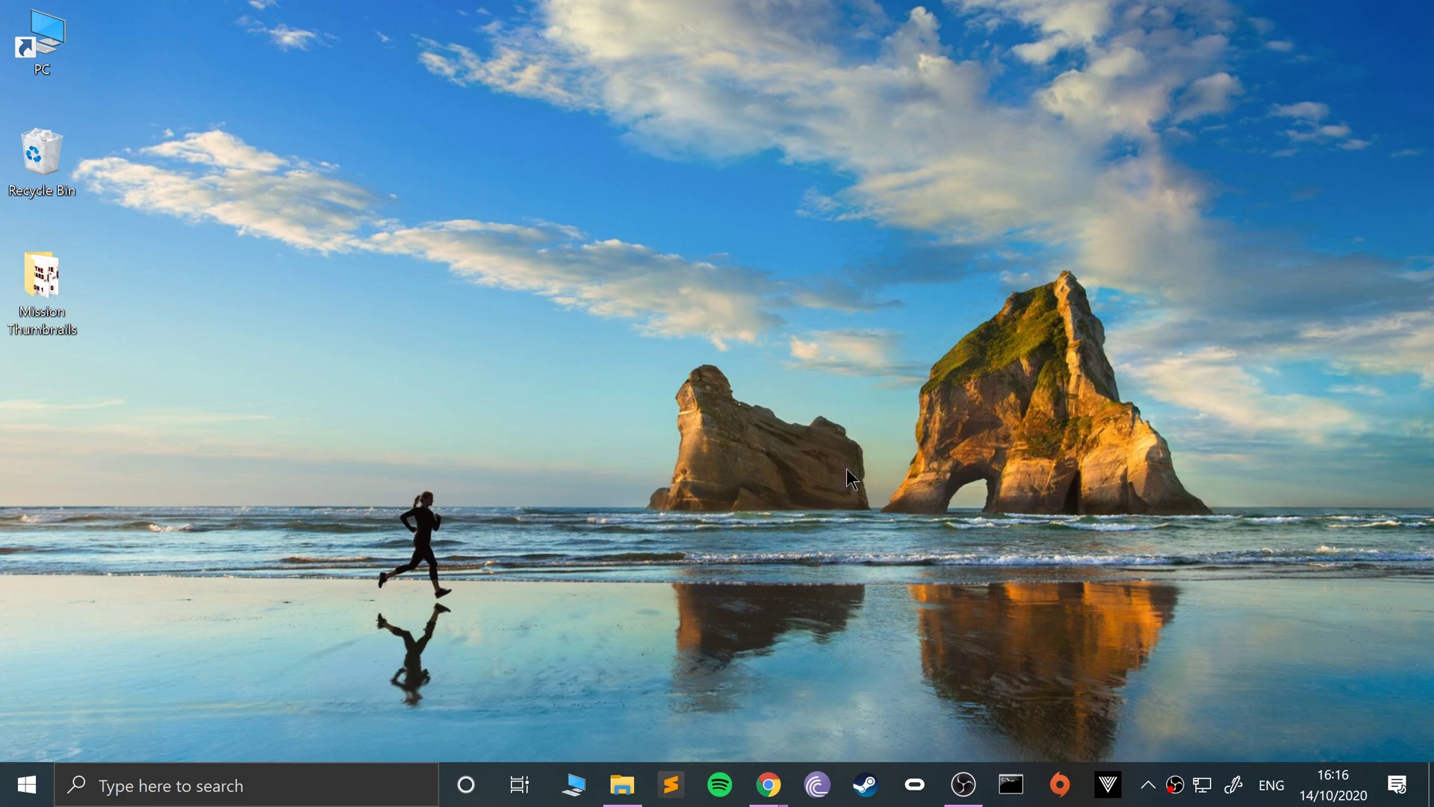
Search Google for 'sidequest' and open the SideQuest website from the results.
{"action": "mouse_move", "coordinate": [768, 784]}
{"action": "left_click", "coordinate": [867, 672]}
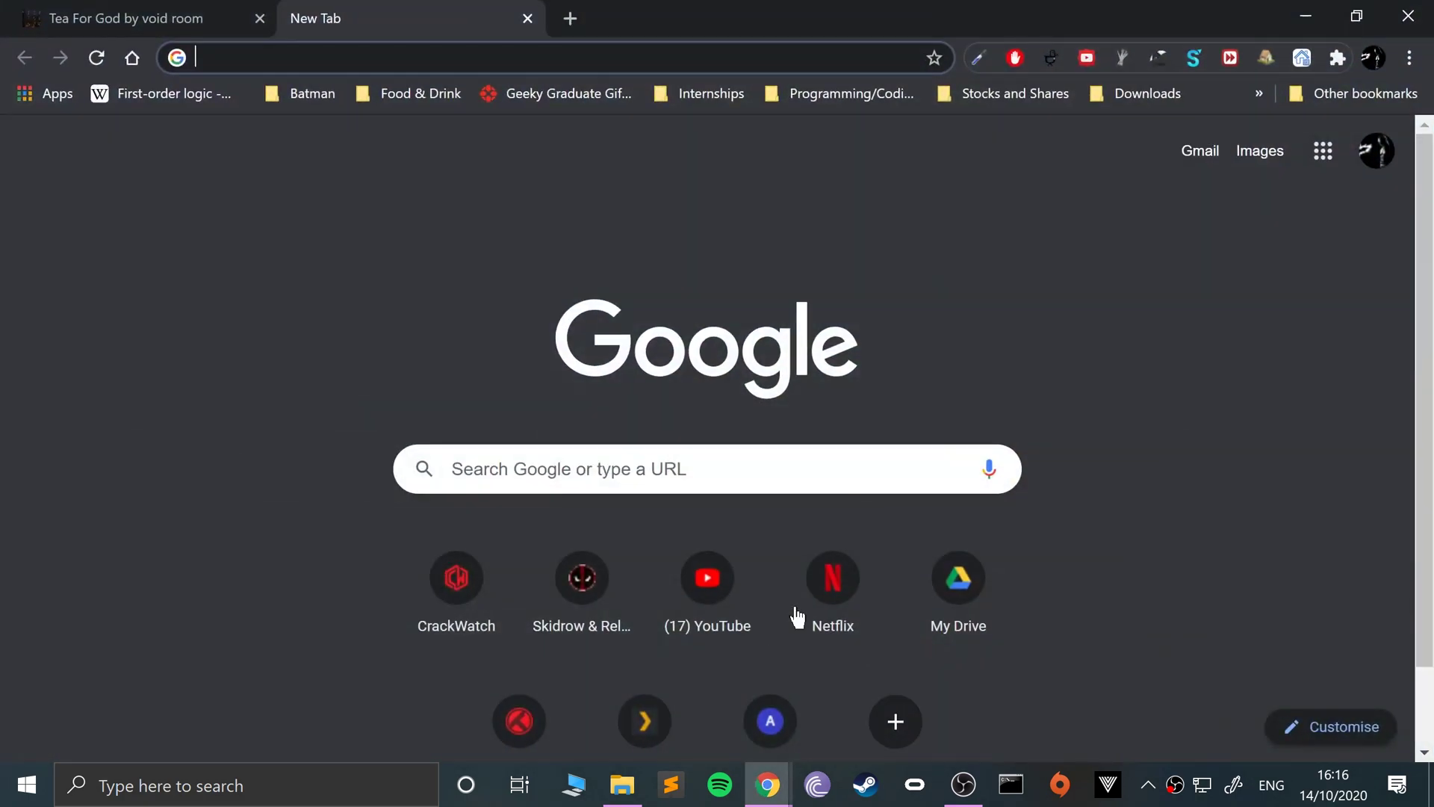
{"action": "left_click", "coordinate": [239, 65]}
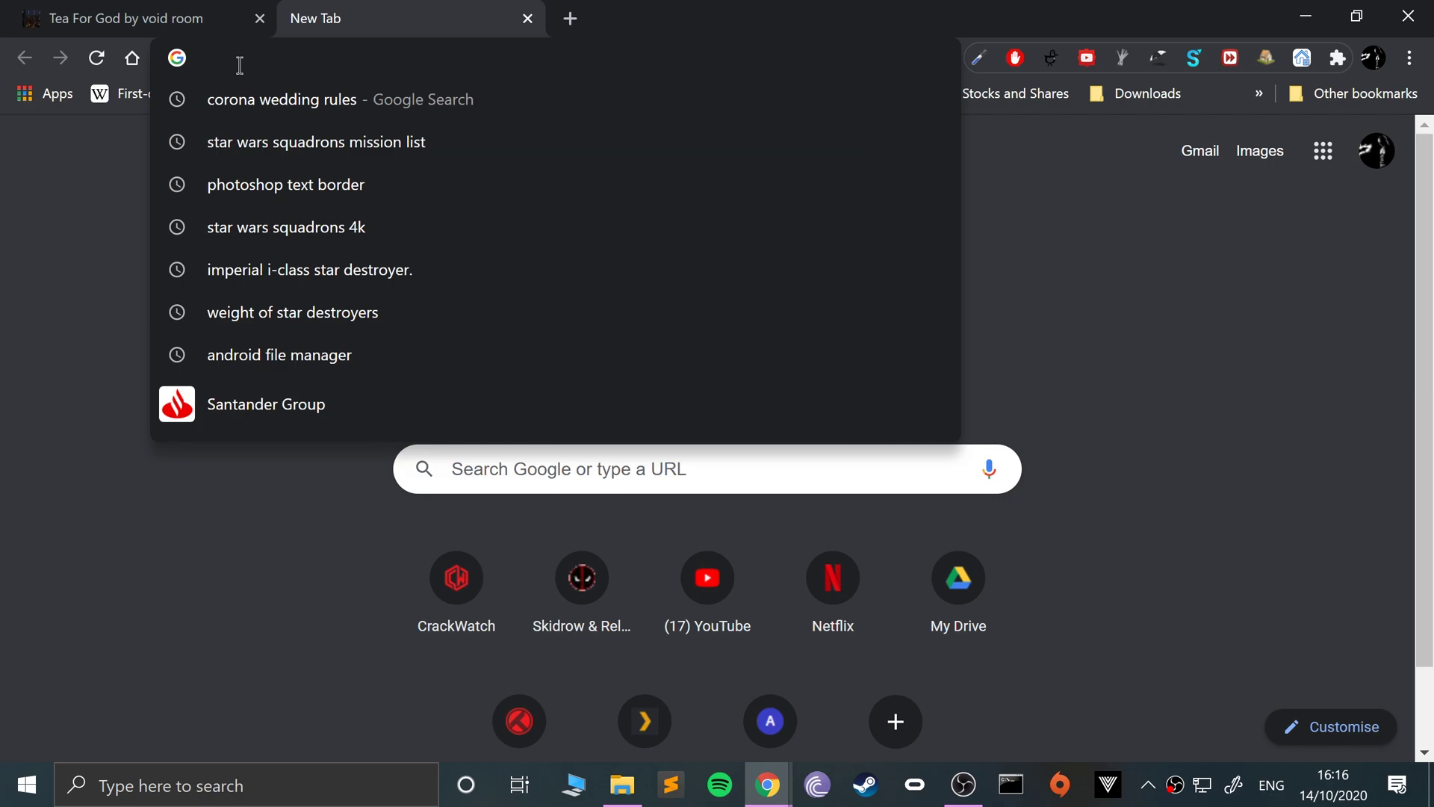
{"action": "type", "text": "sidequest"}
{"action": "key", "text": "Return"}
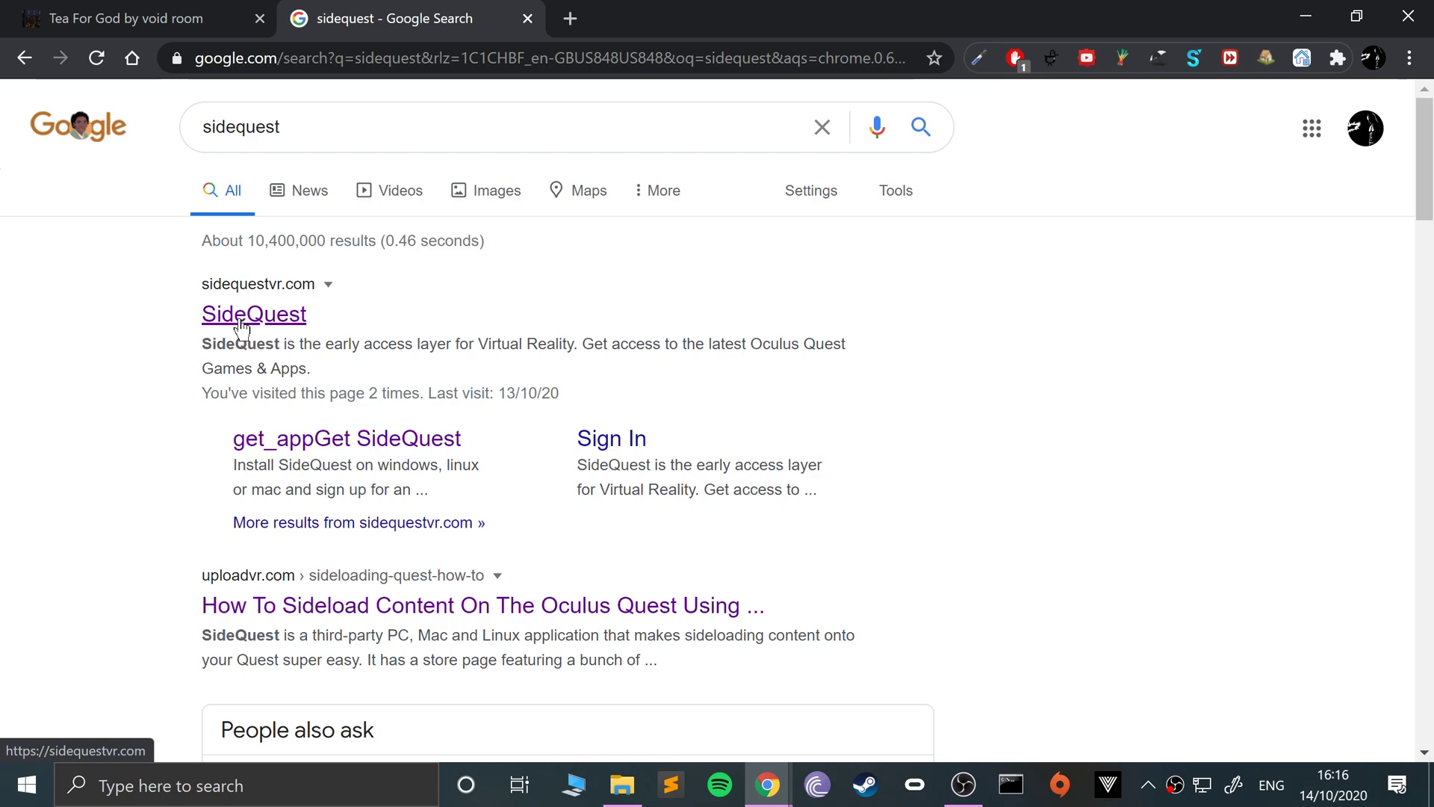
{"action": "left_click", "coordinate": [241, 327]}
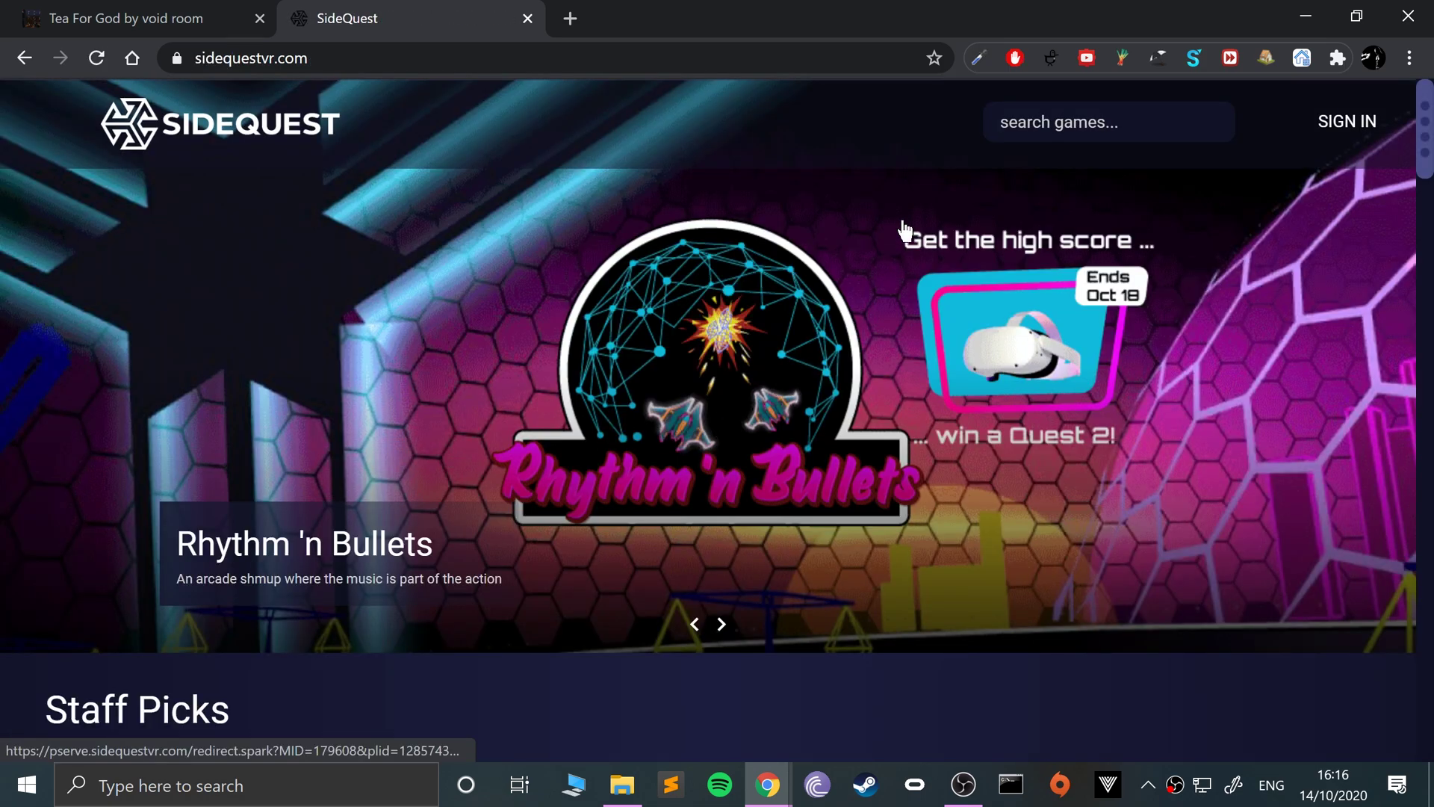
Scroll through the SideQuest game listings down to the Quick Links footer.
{"action": "scroll", "coordinate": [1003, 310], "scroll_direction": "down", "scroll_amount": 5}
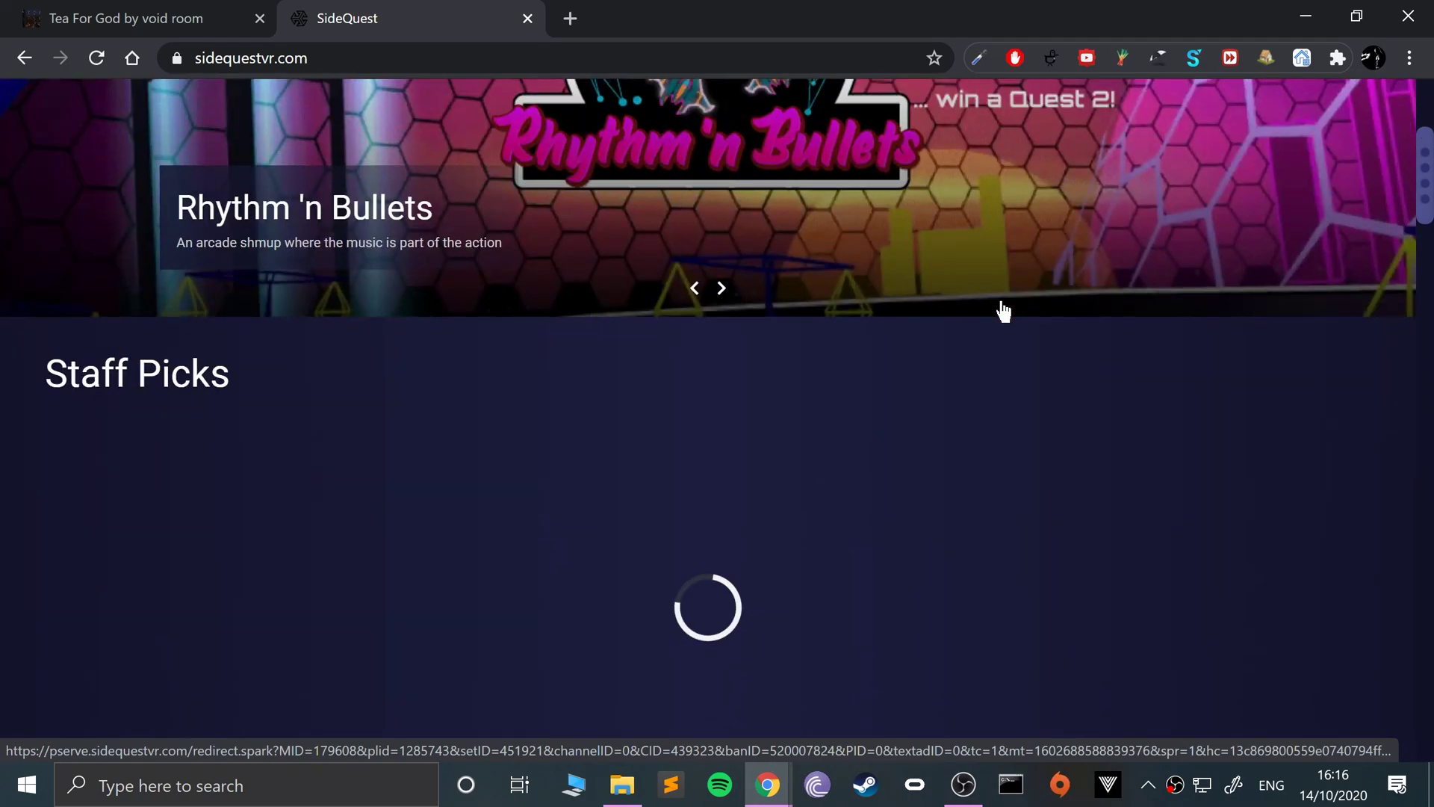
{"action": "scroll", "coordinate": [999, 313], "scroll_direction": "up", "scroll_amount": 5}
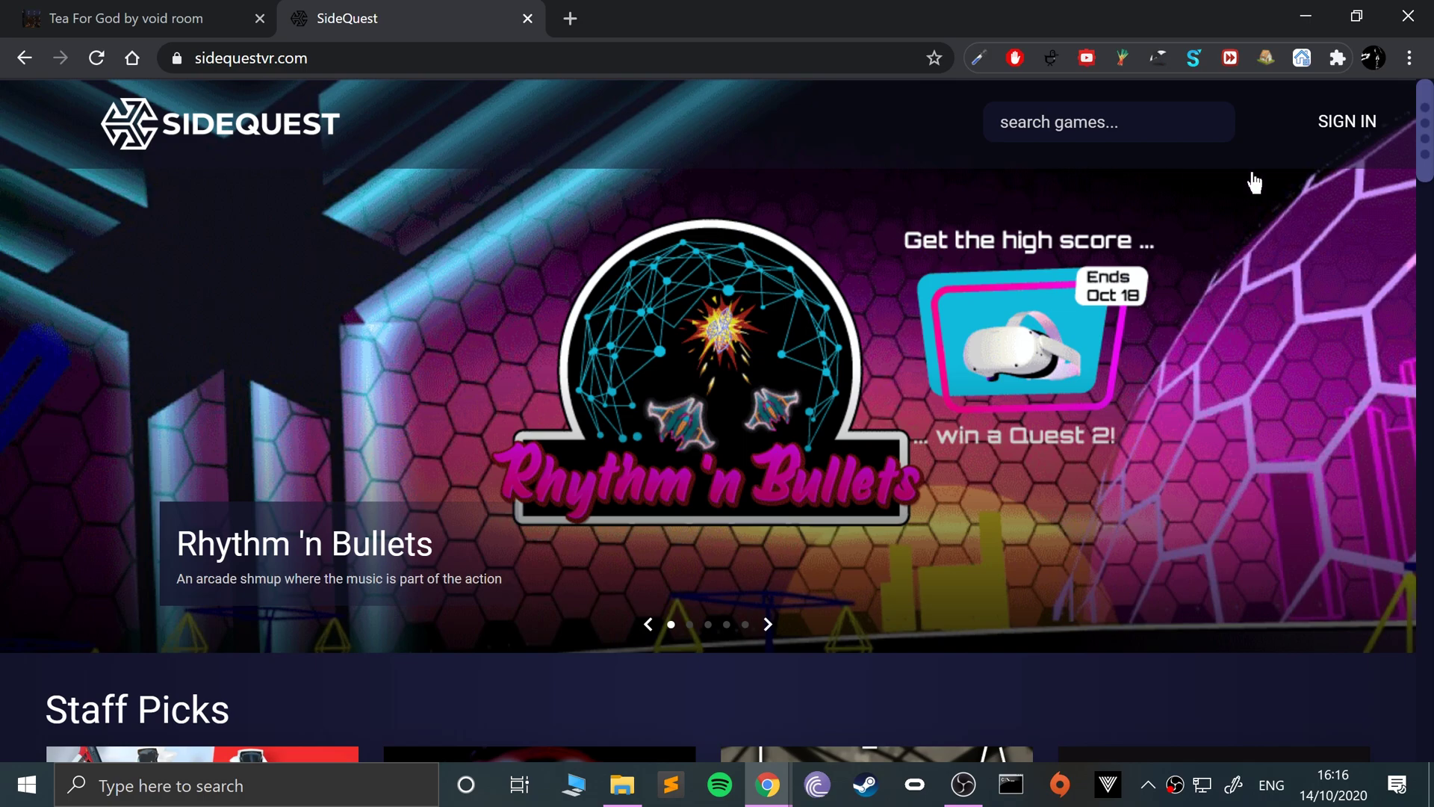
{"action": "scroll", "coordinate": [1277, 347], "scroll_direction": "down", "scroll_amount": 9}
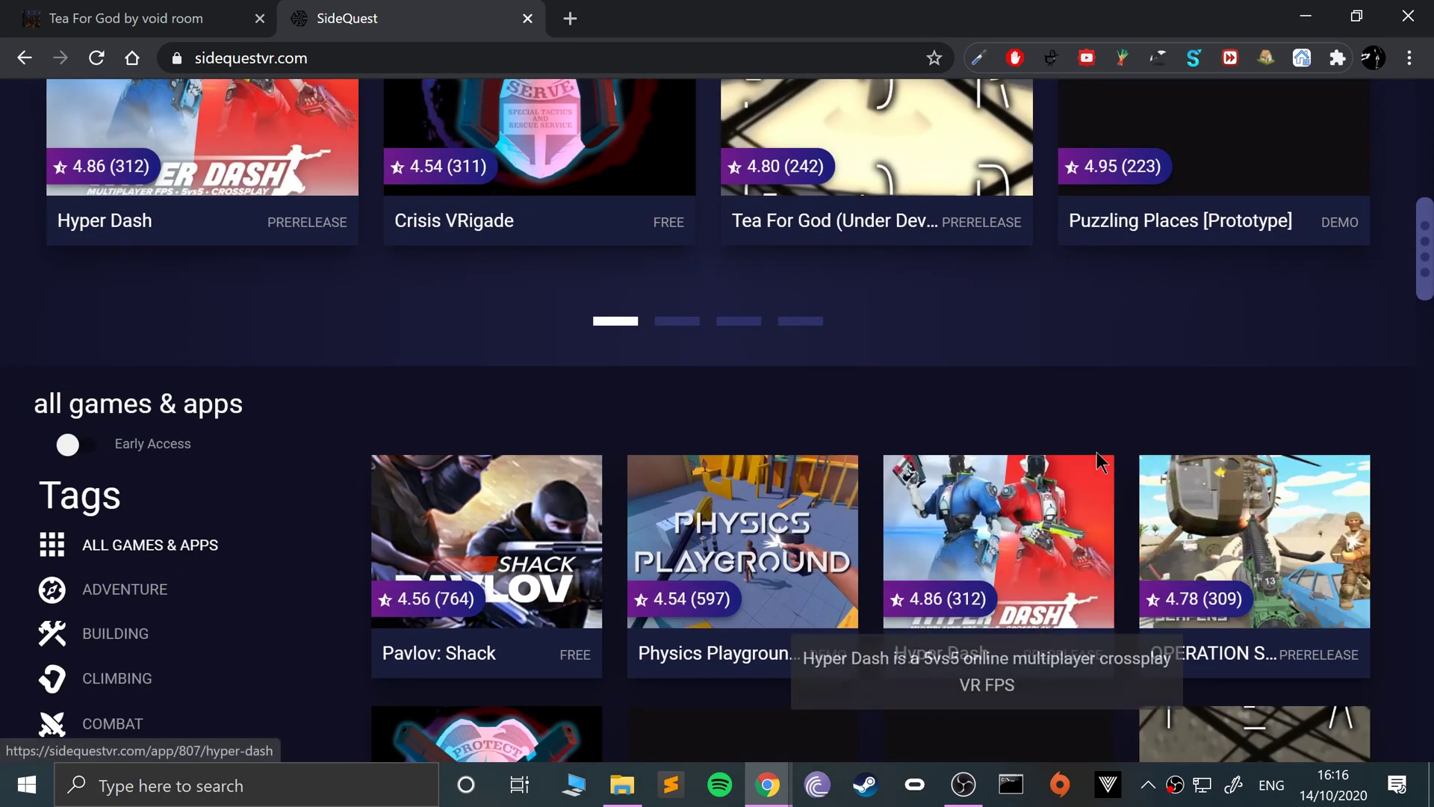
{"action": "scroll", "coordinate": [1101, 461], "scroll_direction": "down", "scroll_amount": 20}
{"action": "scroll", "coordinate": [1097, 459], "scroll_direction": "up", "scroll_amount": 8}
{"action": "scroll", "coordinate": [611, 400], "scroll_direction": "up", "scroll_amount": 3}
{"action": "scroll", "coordinate": [611, 400], "scroll_direction": "down", "scroll_amount": 14}
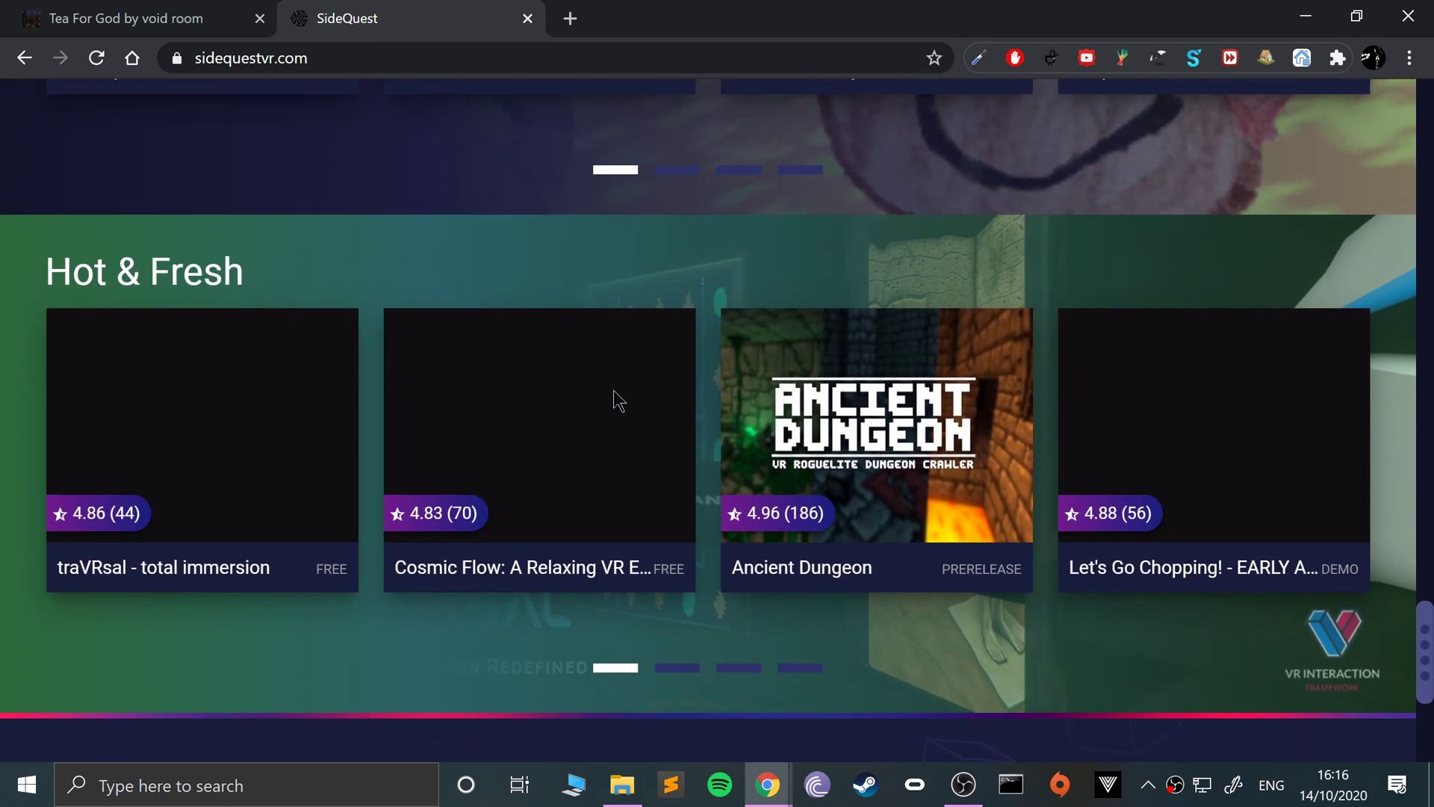
{"action": "scroll", "coordinate": [613, 400], "scroll_direction": "down", "scroll_amount": 5}
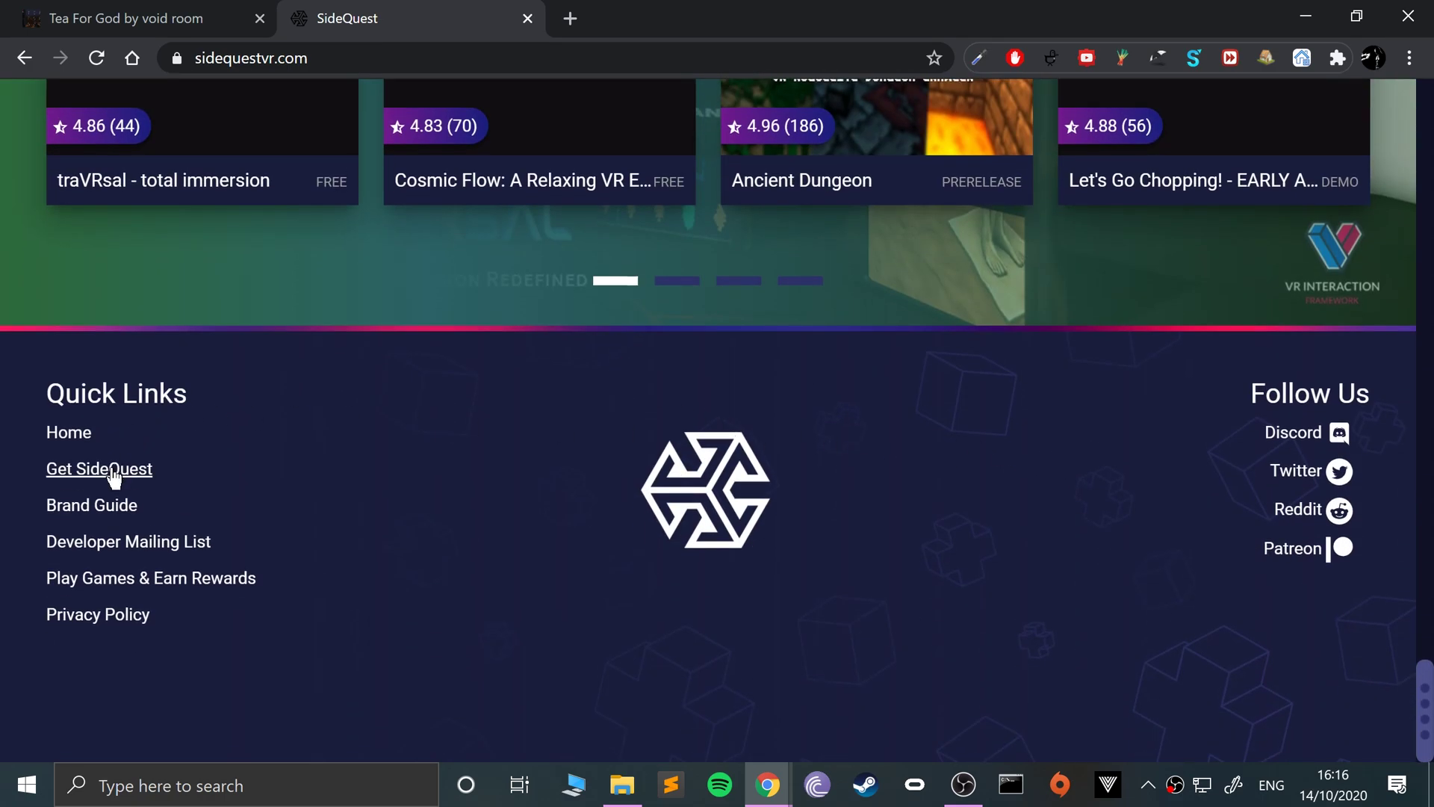
Open the Download & Setup guide and cancel the SideQuest Windows installer download.
{"action": "left_click", "coordinate": [114, 471]}
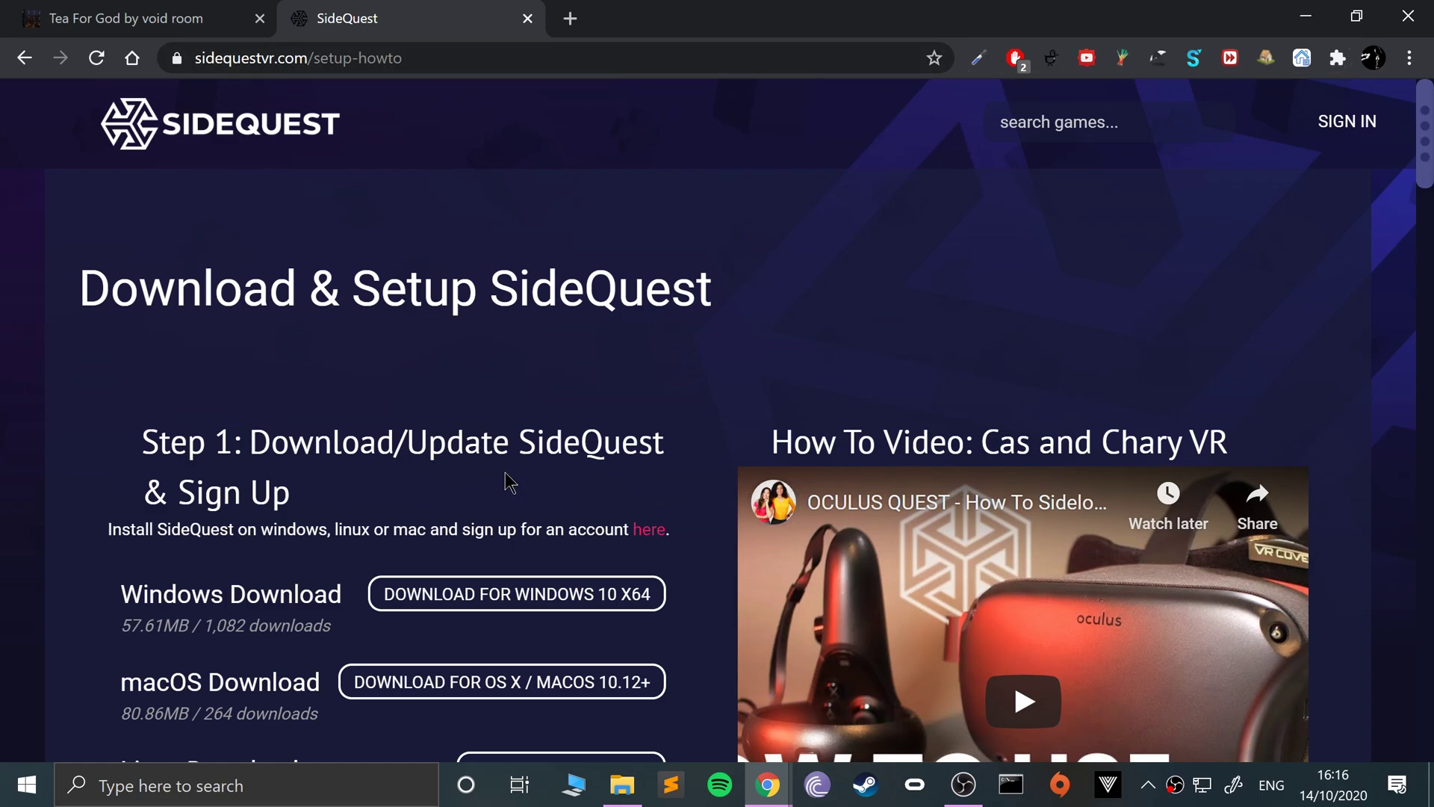
{"action": "scroll", "coordinate": [505, 478], "scroll_direction": "down", "scroll_amount": 3}
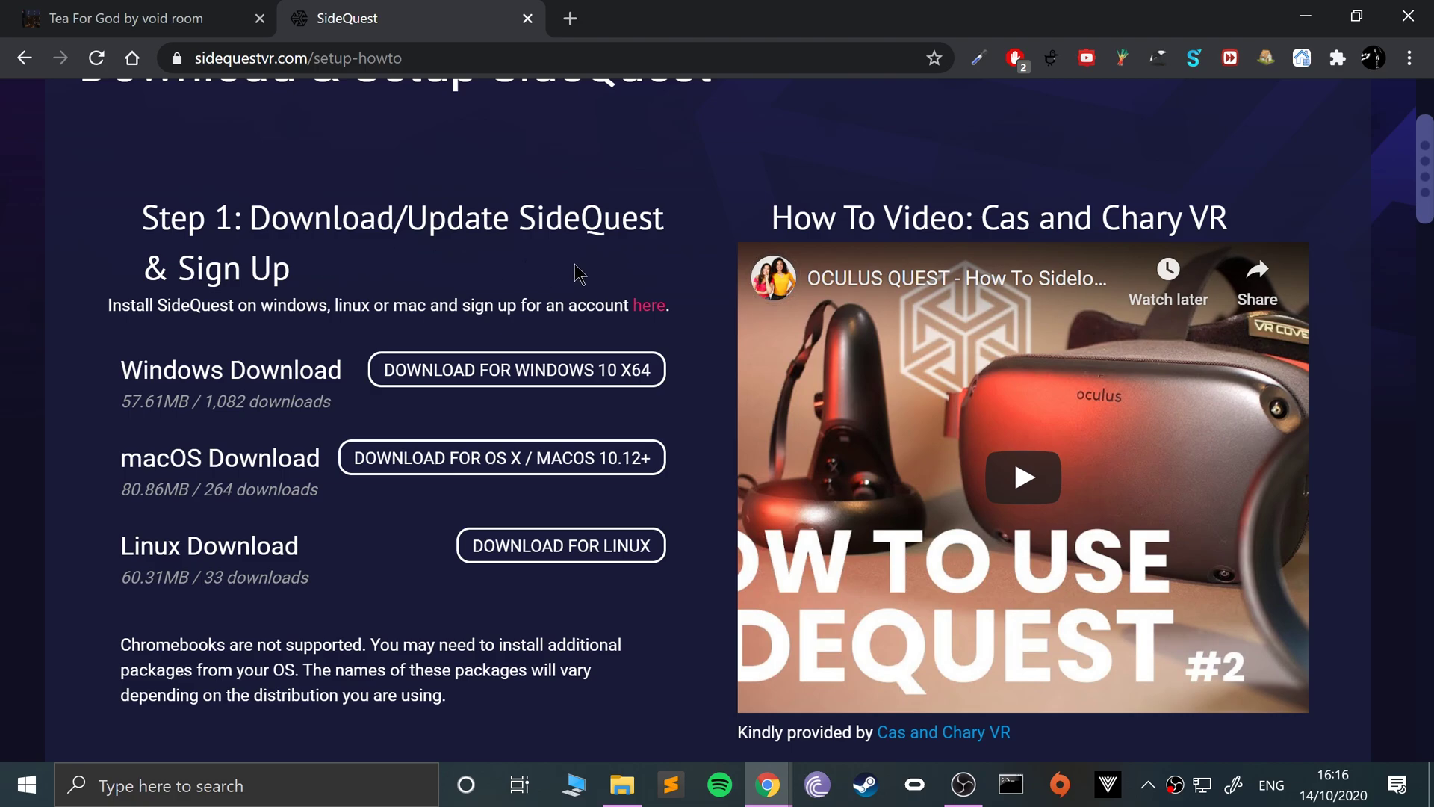
{"action": "left_click", "coordinate": [449, 374]}
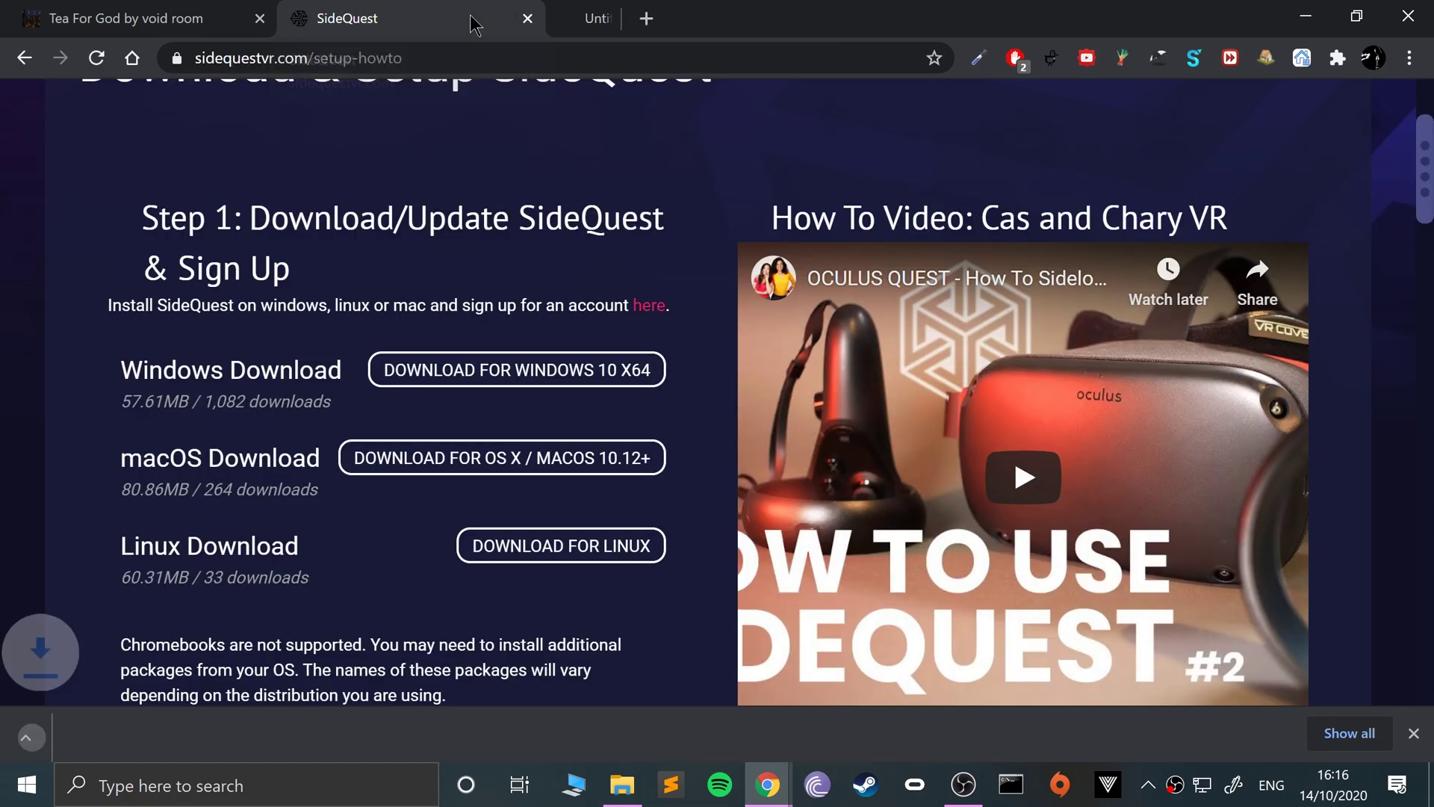
{"action": "left_click", "coordinate": [238, 730]}
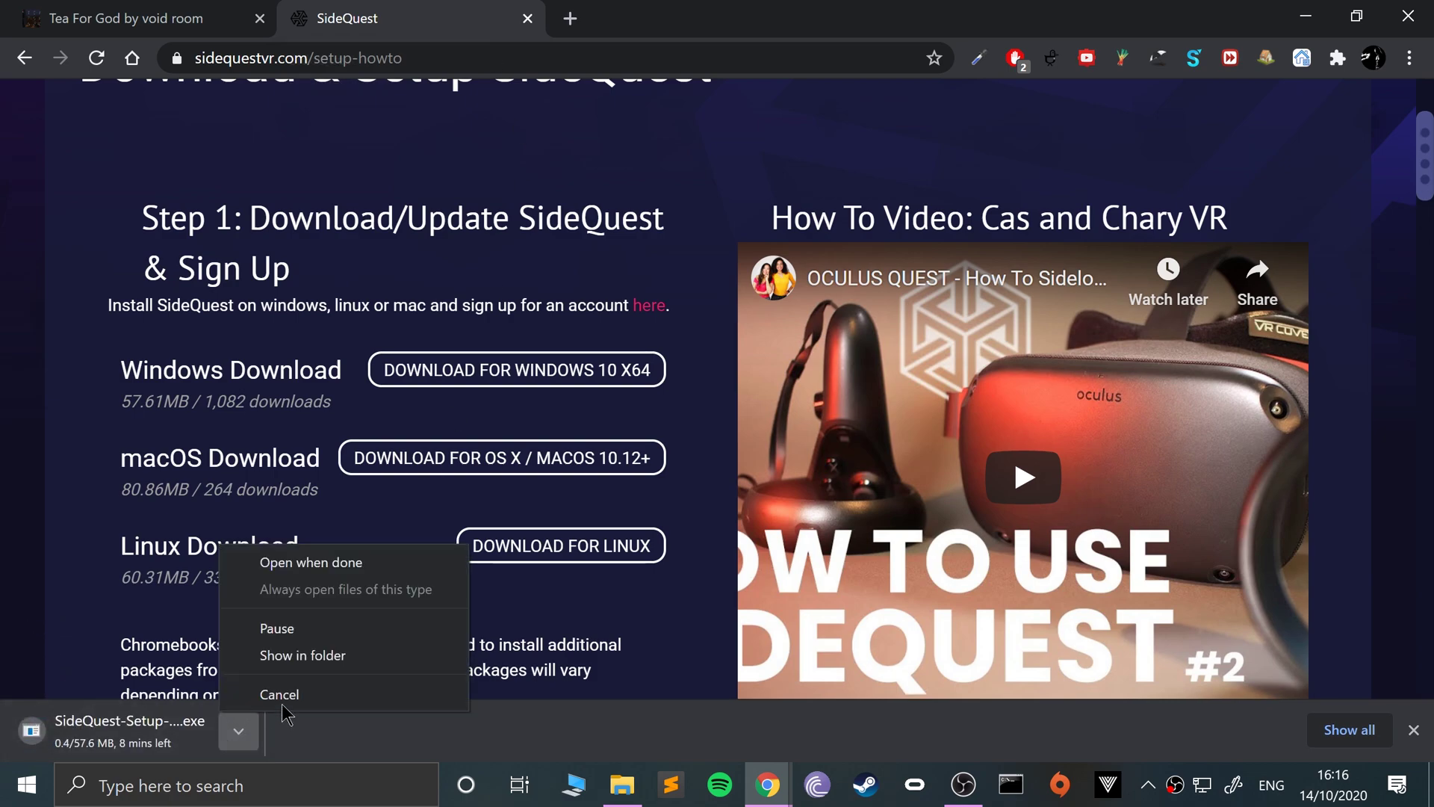
{"action": "left_click", "coordinate": [283, 702]}
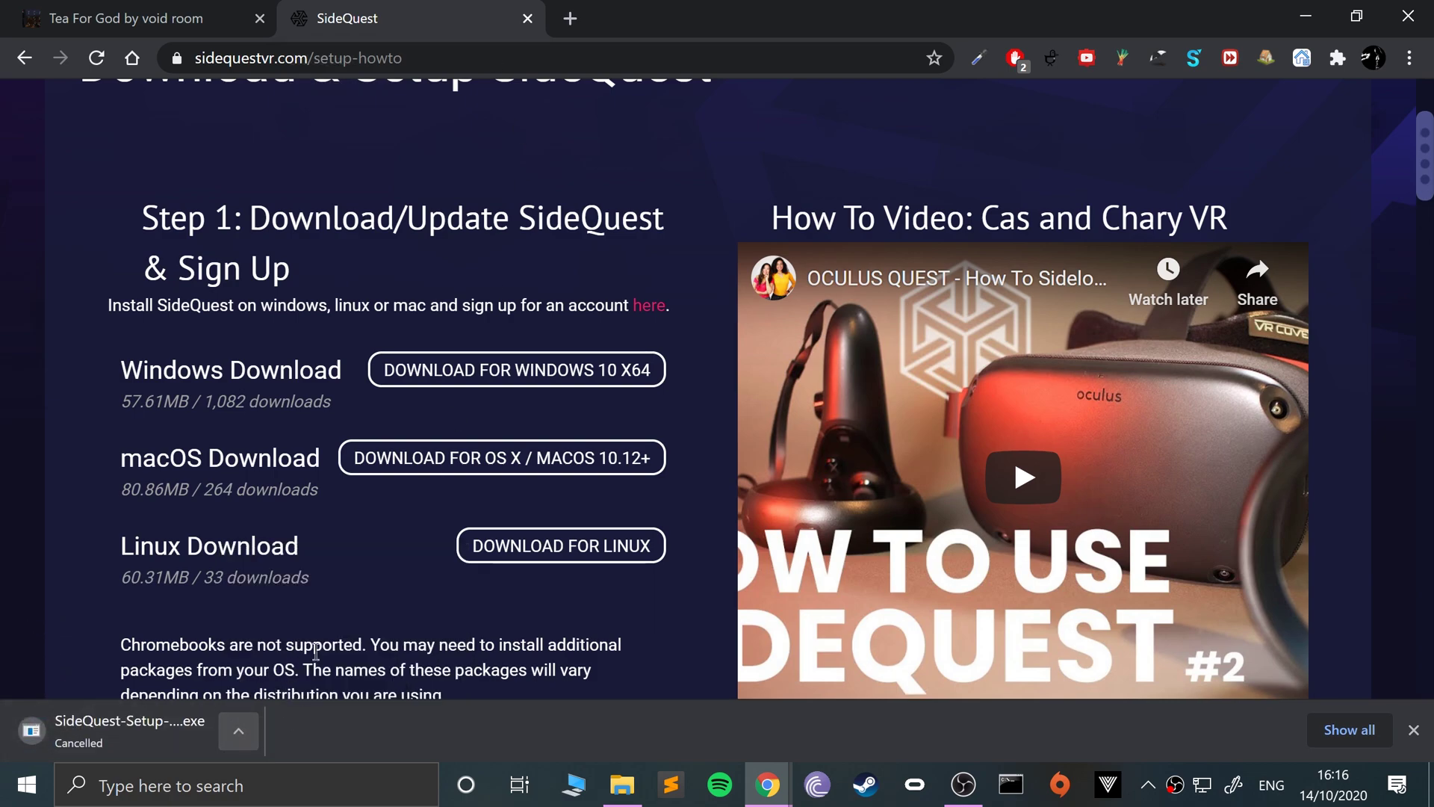
{"action": "left_click", "coordinate": [1414, 730]}
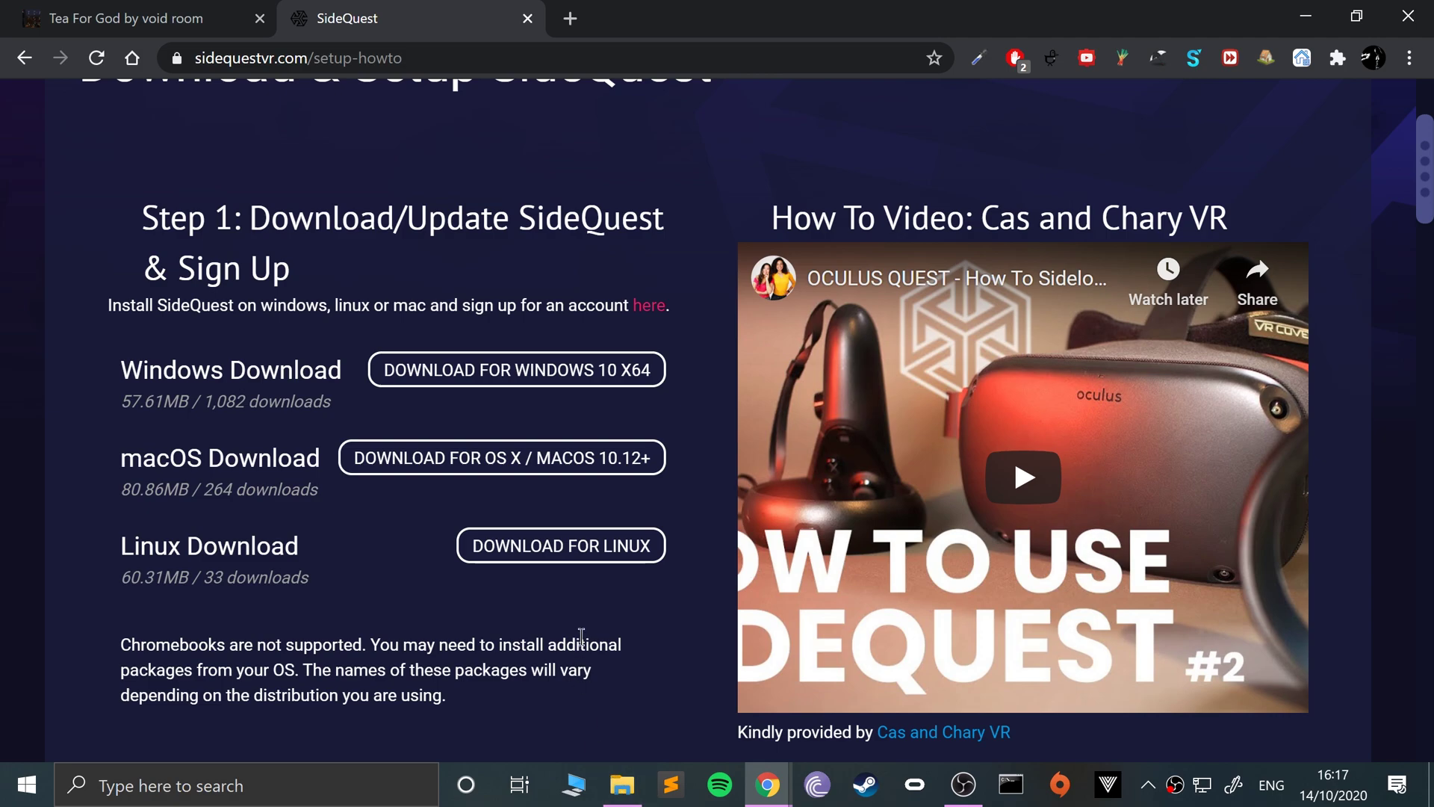
Scroll to Step 2 and open dashboard.oculus.com in a background tab.
{"action": "scroll", "coordinate": [581, 637], "scroll_direction": "down", "scroll_amount": 1}
{"action": "scroll", "coordinate": [582, 639], "scroll_direction": "down", "scroll_amount": 1}
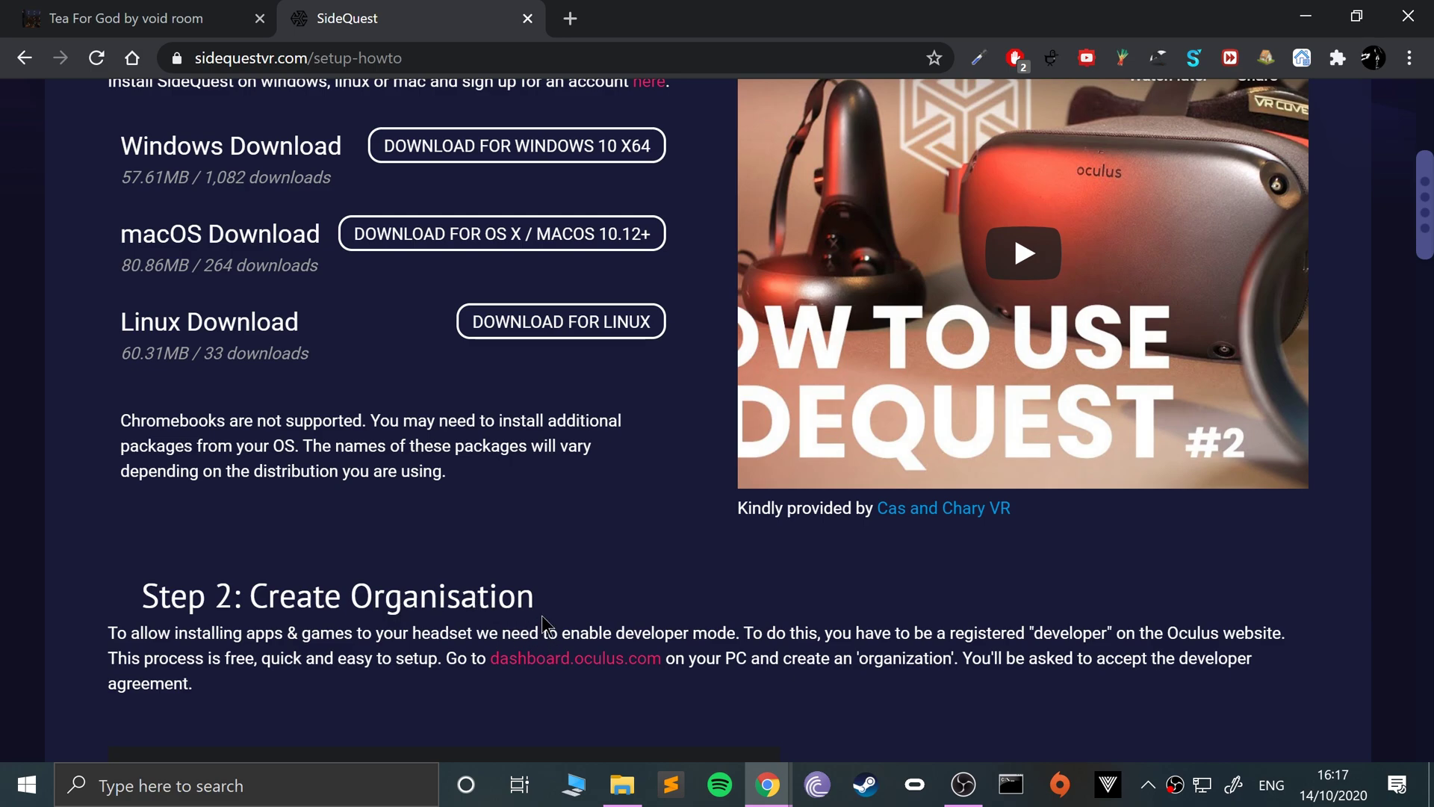
{"action": "middle_click", "coordinate": [562, 658]}
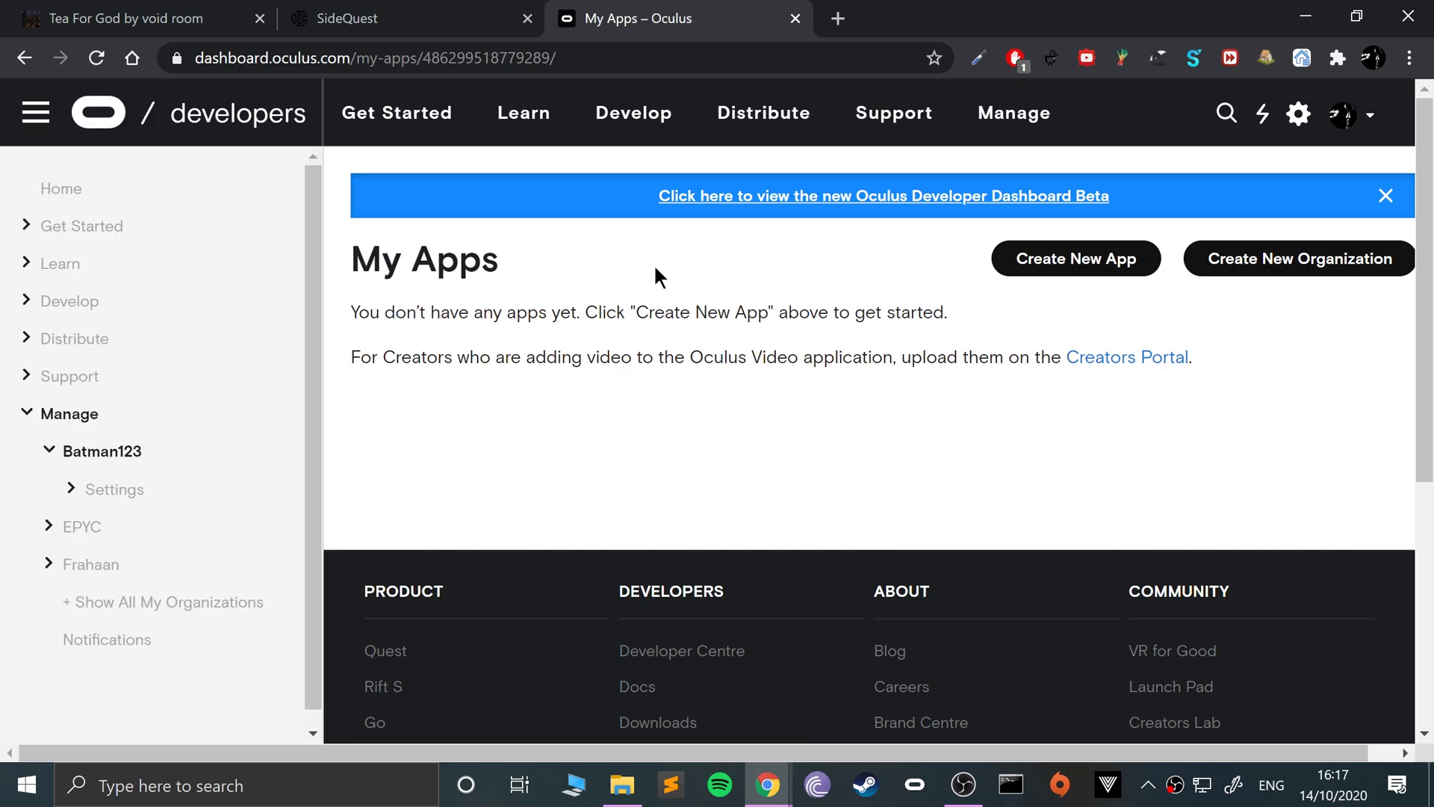
Submit a new organization named 'EPIC STUDIO', ticking I understand and accepting the NDA.
{"action": "left_click", "coordinate": [1299, 258]}
{"action": "left_click", "coordinate": [883, 250]}
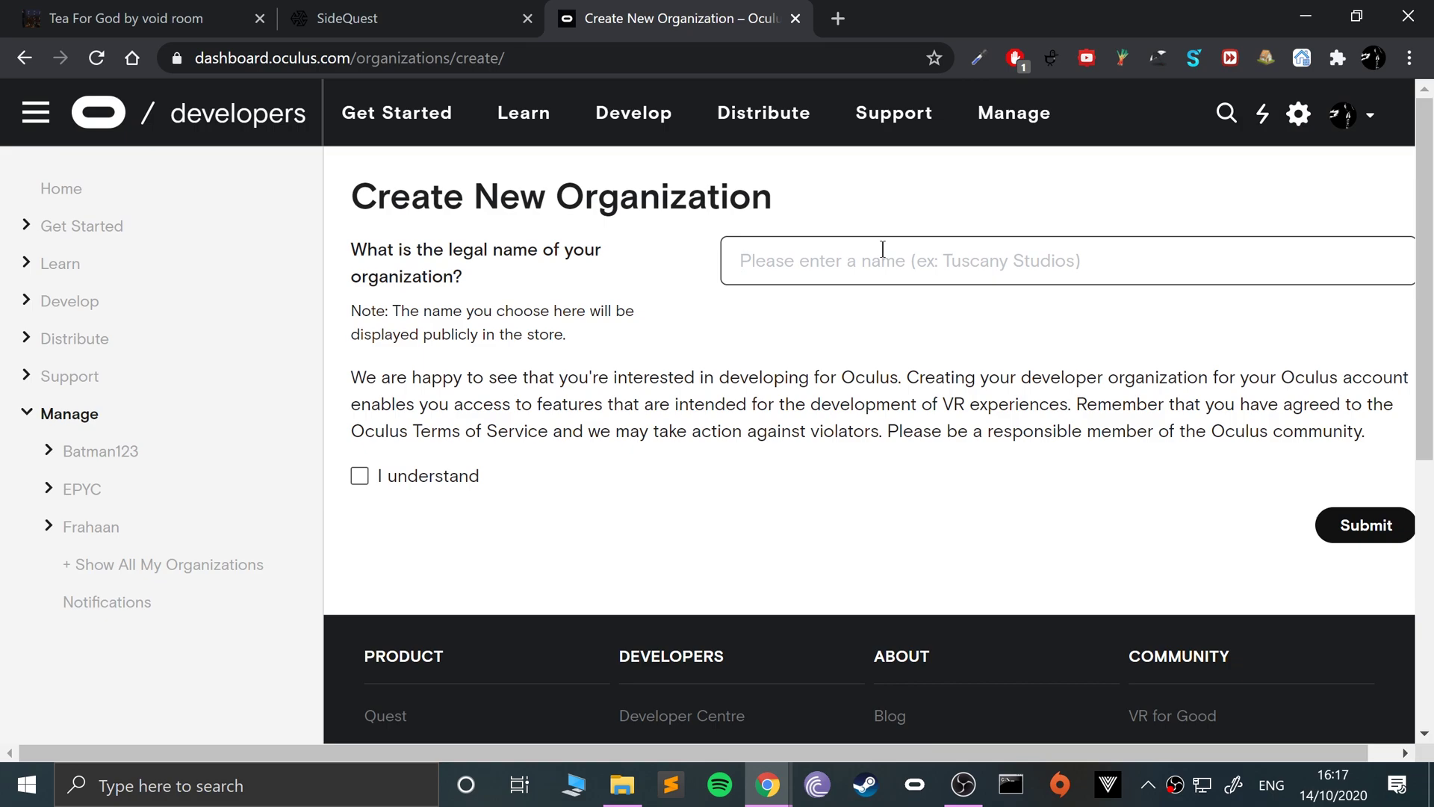
{"action": "type", "text": "EPIC STUDIOS"}
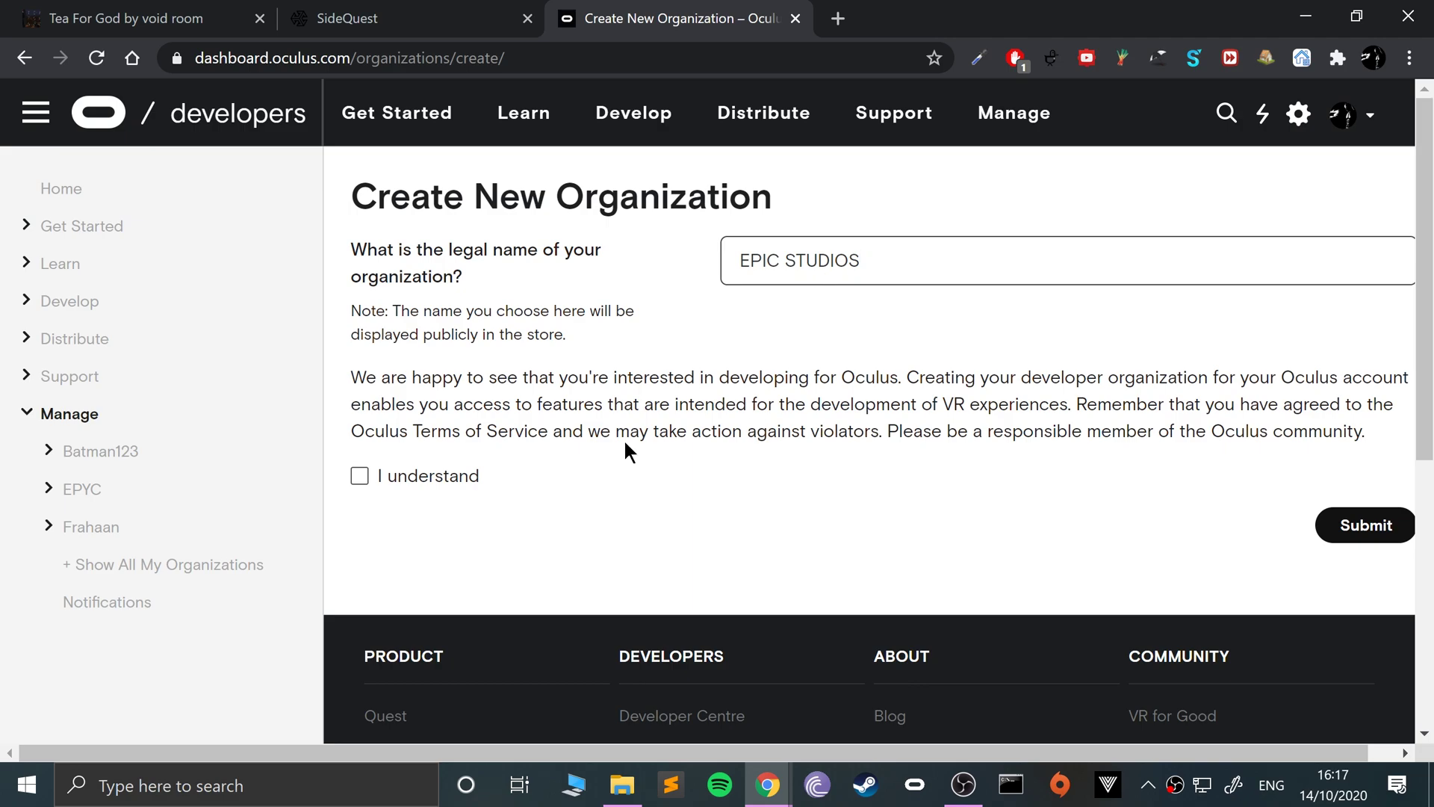
{"action": "left_click", "coordinate": [442, 476]}
{"action": "left_click", "coordinate": [1399, 528]}
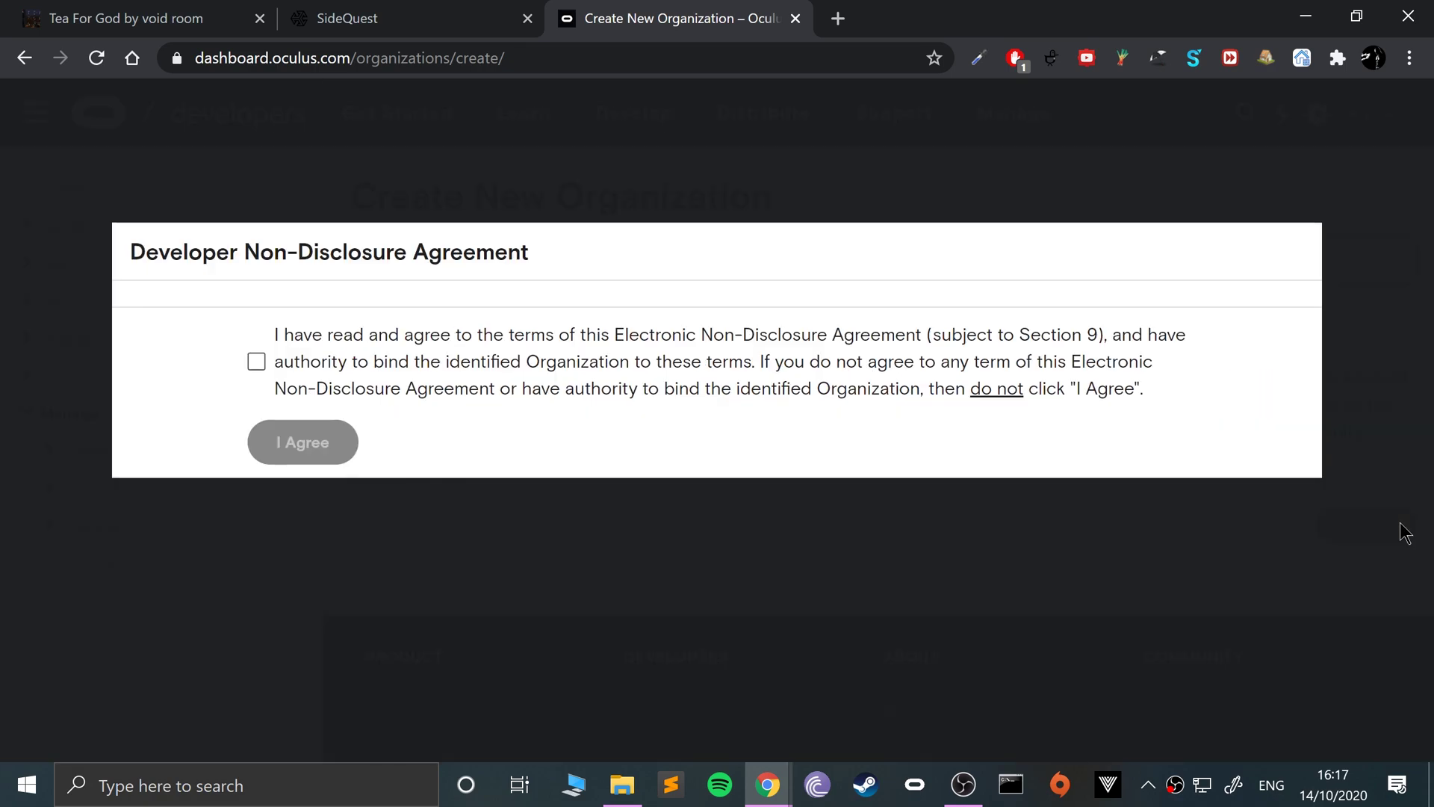
{"action": "scroll", "coordinate": [410, 583], "scroll_direction": "down", "scroll_amount": 3}
{"action": "left_click", "coordinate": [364, 506]}
{"action": "left_click", "coordinate": [291, 581]}
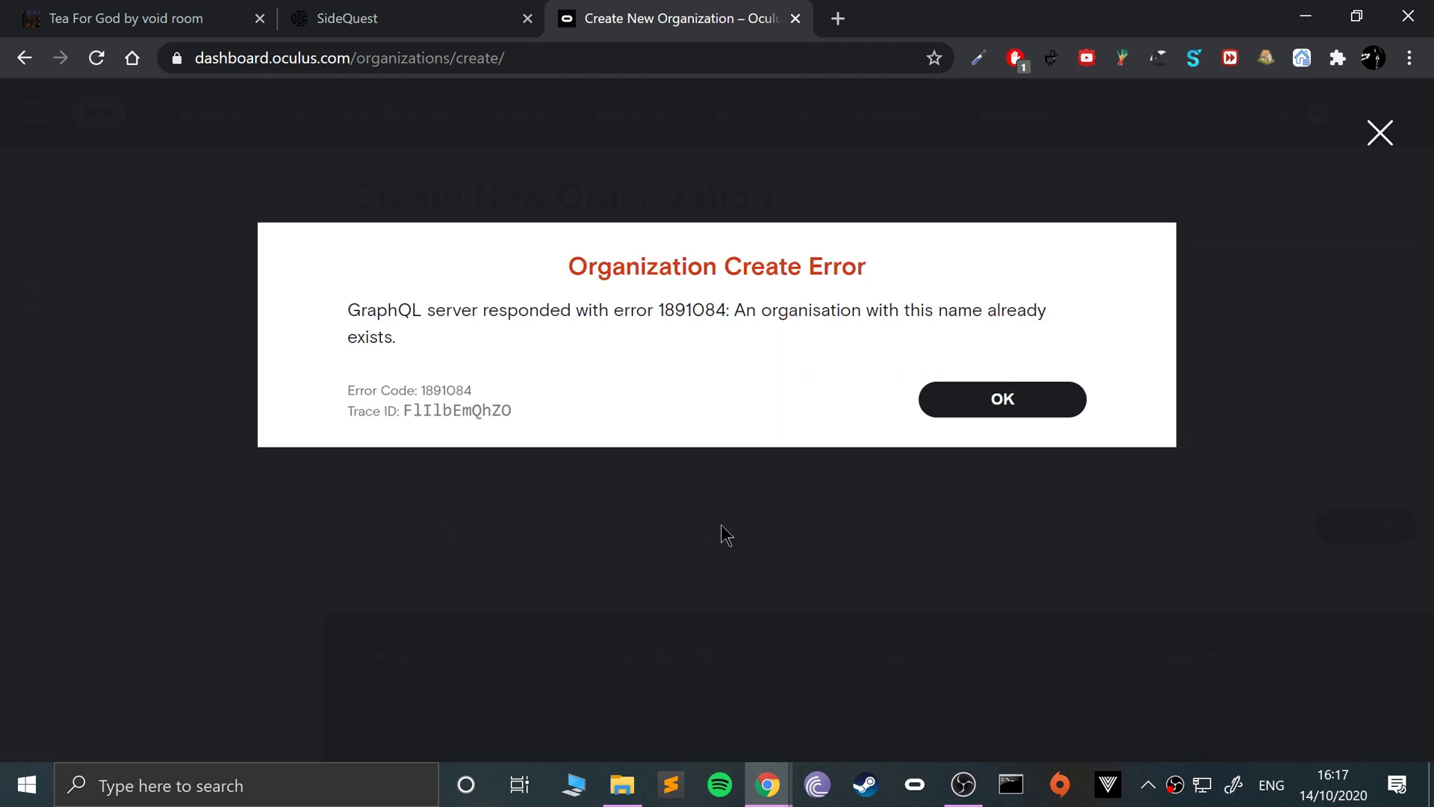
After the name-taken error, resubmit as 'EPIC STUDIOS 123 xyz' and accept the NDA.
{"action": "left_click", "coordinate": [1013, 404]}
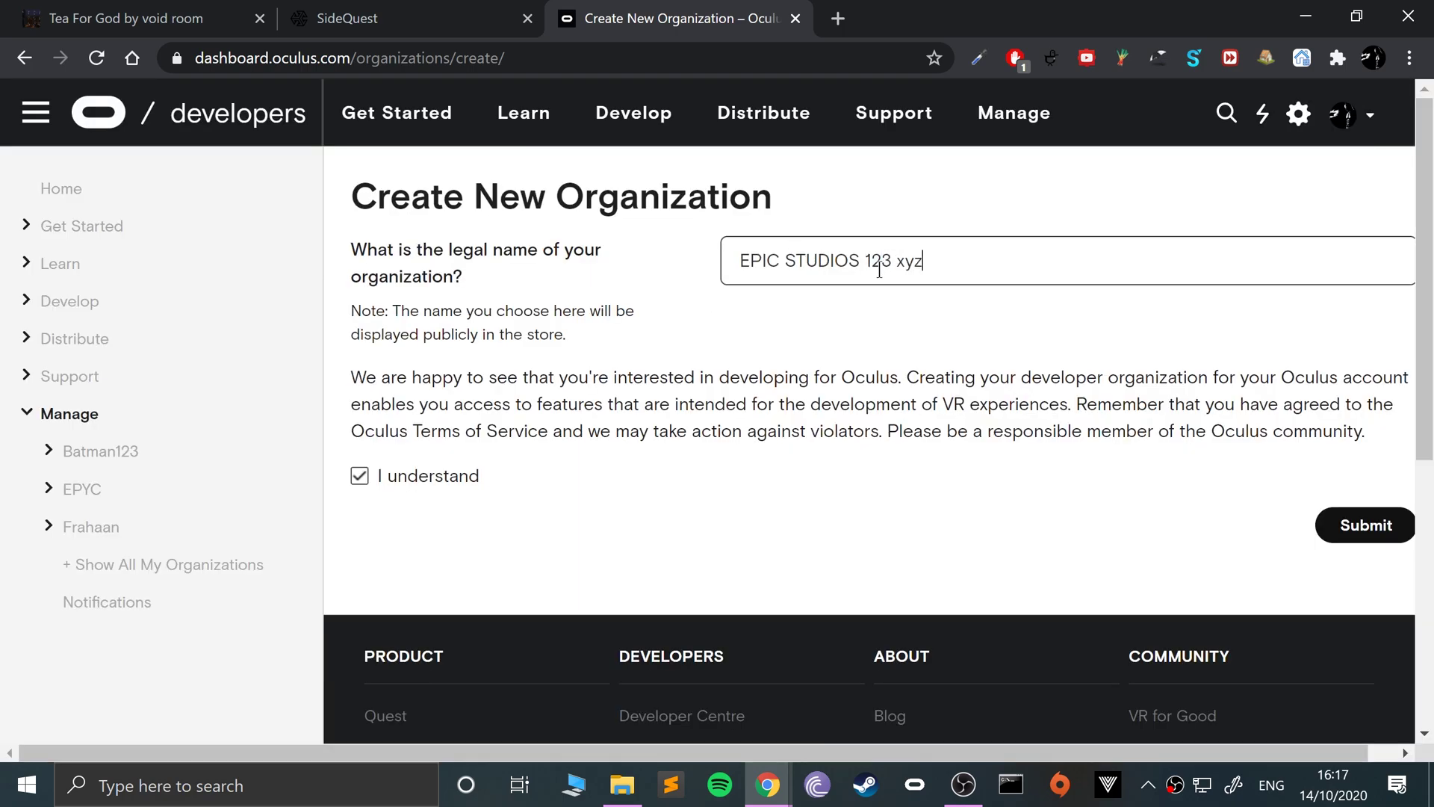
{"action": "left_click", "coordinate": [1370, 537]}
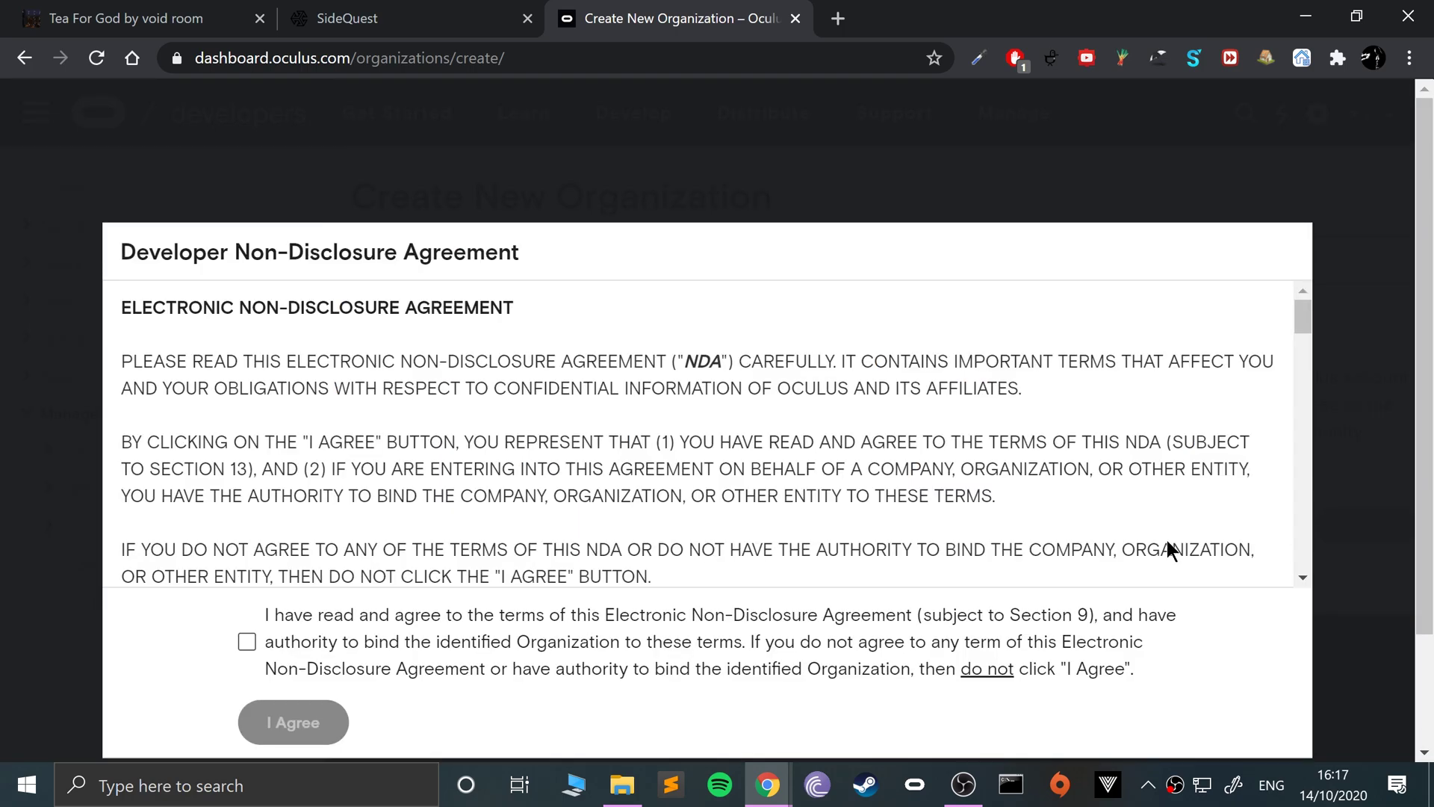
{"action": "left_click", "coordinate": [437, 658]}
{"action": "left_click", "coordinate": [293, 722]}
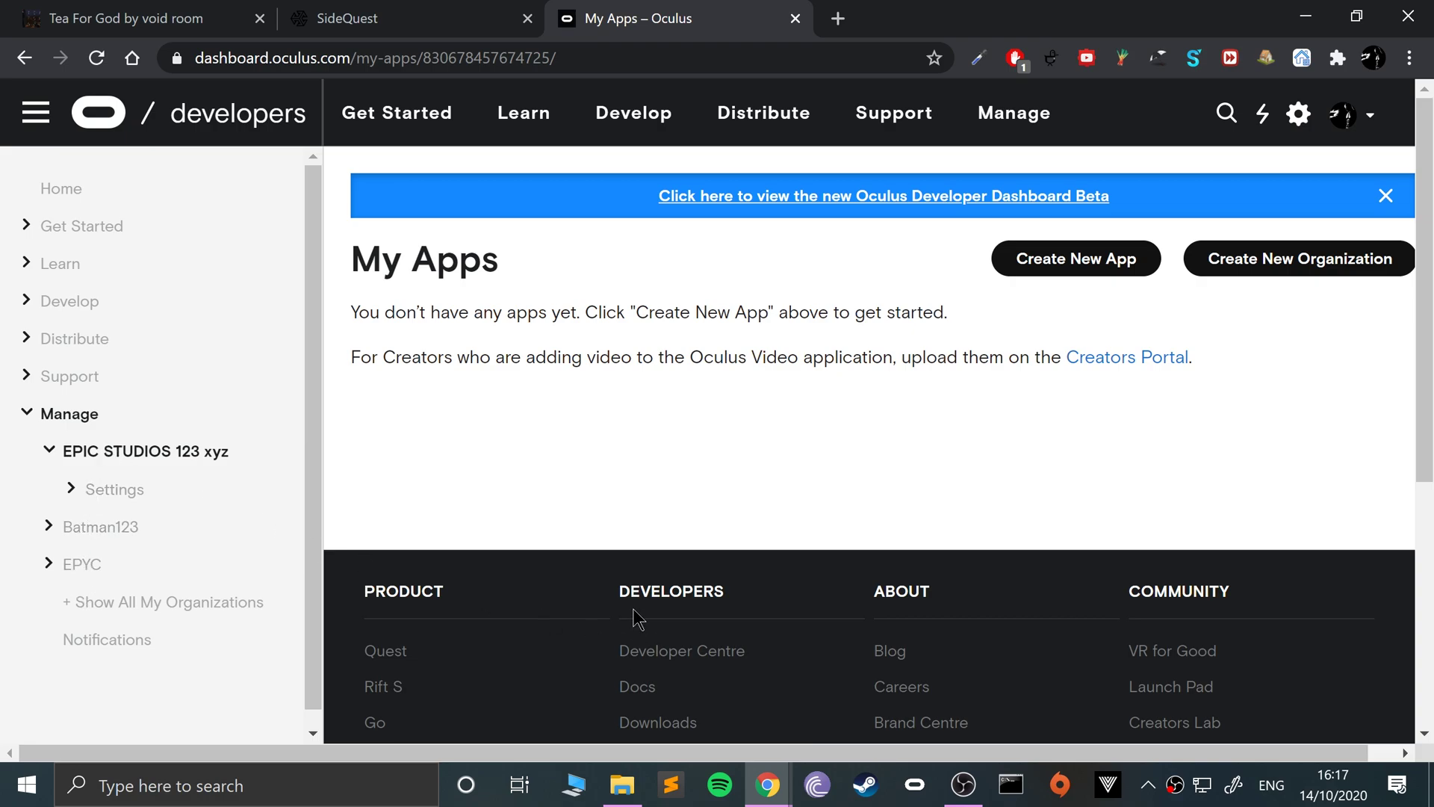
{"action": "left_click", "coordinate": [396, 18]}
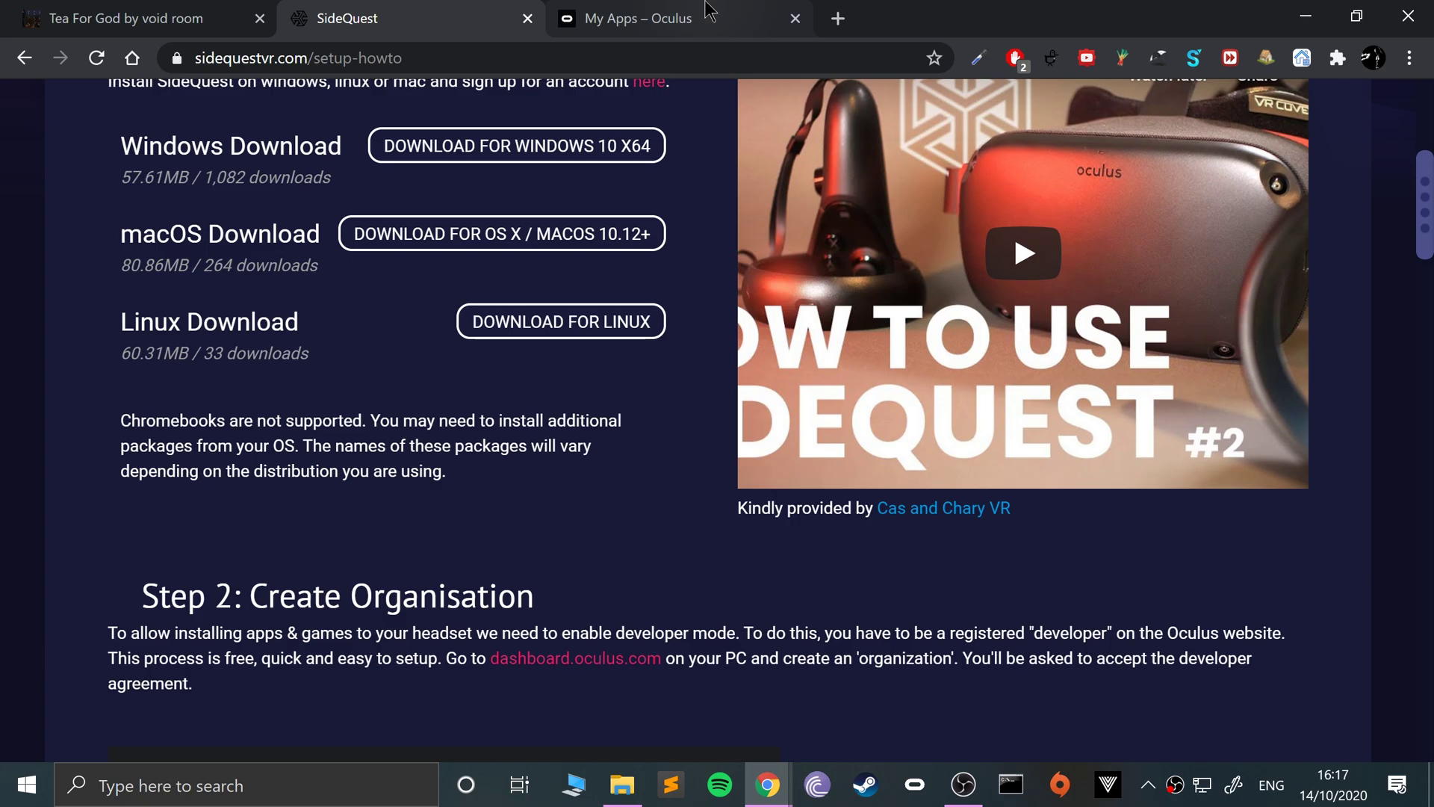
Close My Apps, accept the ADB driver license, and cancel the duplicate driver zip download.
{"action": "middle_click", "coordinate": [709, 9]}
{"action": "scroll", "coordinate": [762, 356], "scroll_direction": "down", "scroll_amount": 7}
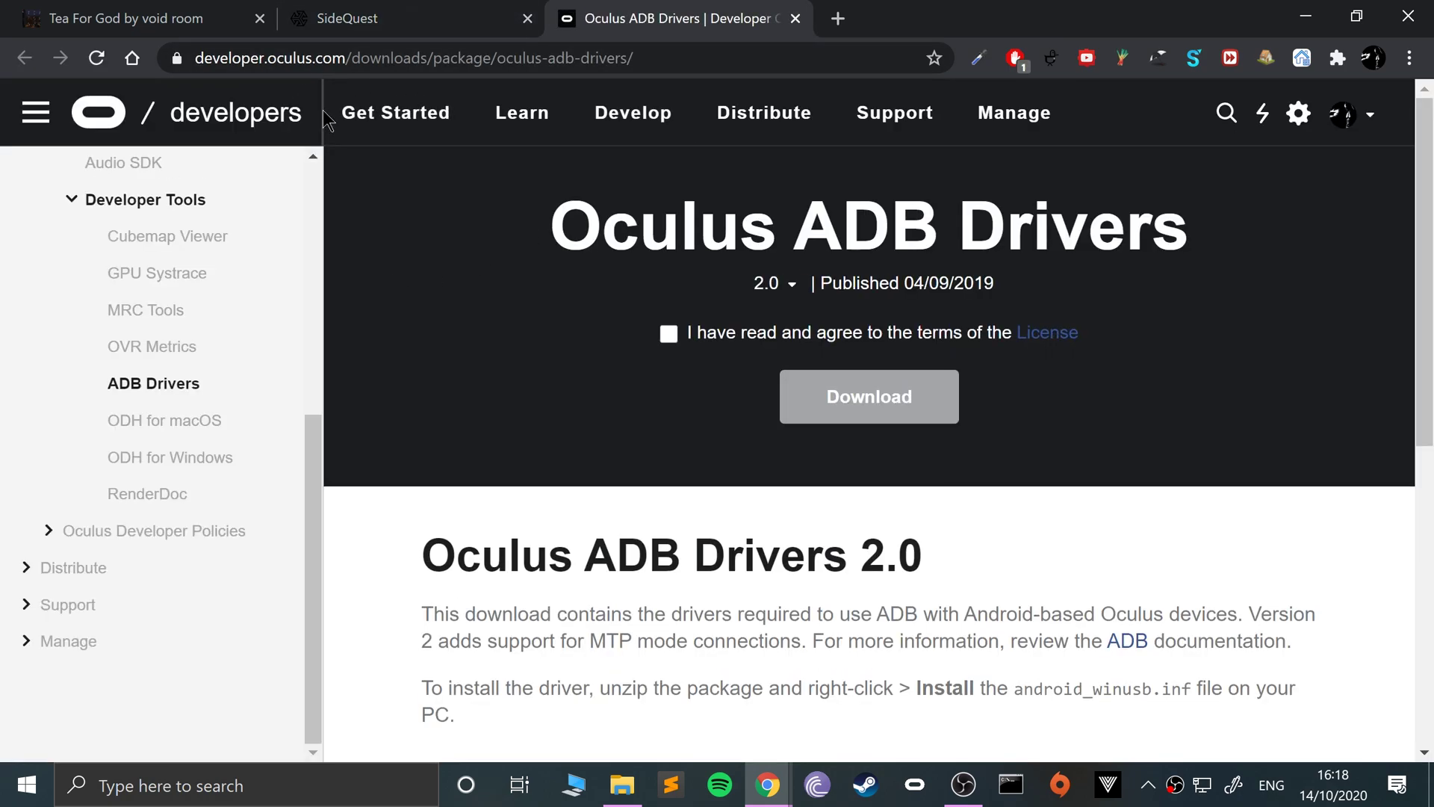
{"action": "left_click", "coordinate": [668, 337]}
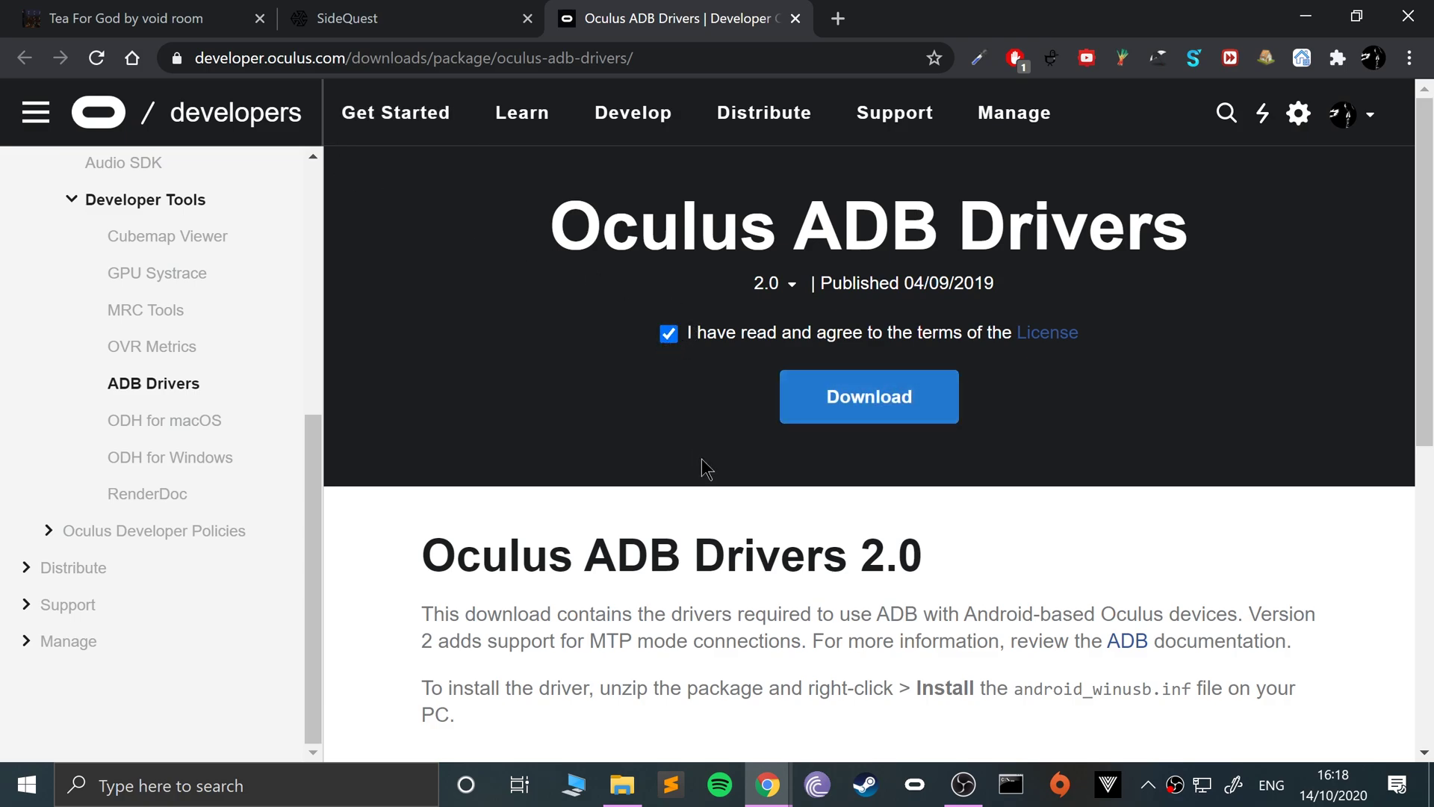
{"action": "left_click", "coordinate": [849, 420]}
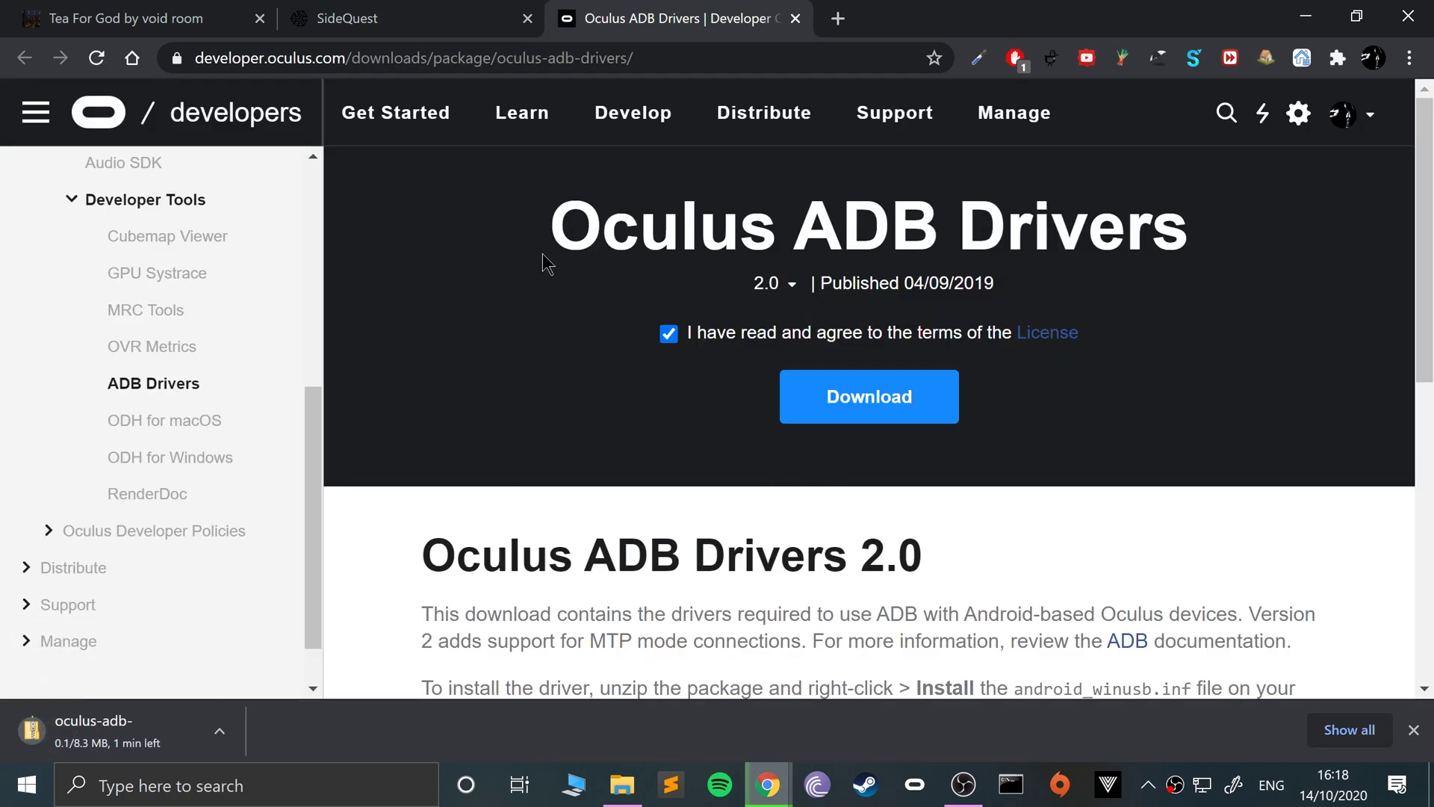
{"action": "left_click", "coordinate": [238, 730]}
{"action": "left_click", "coordinate": [278, 692]}
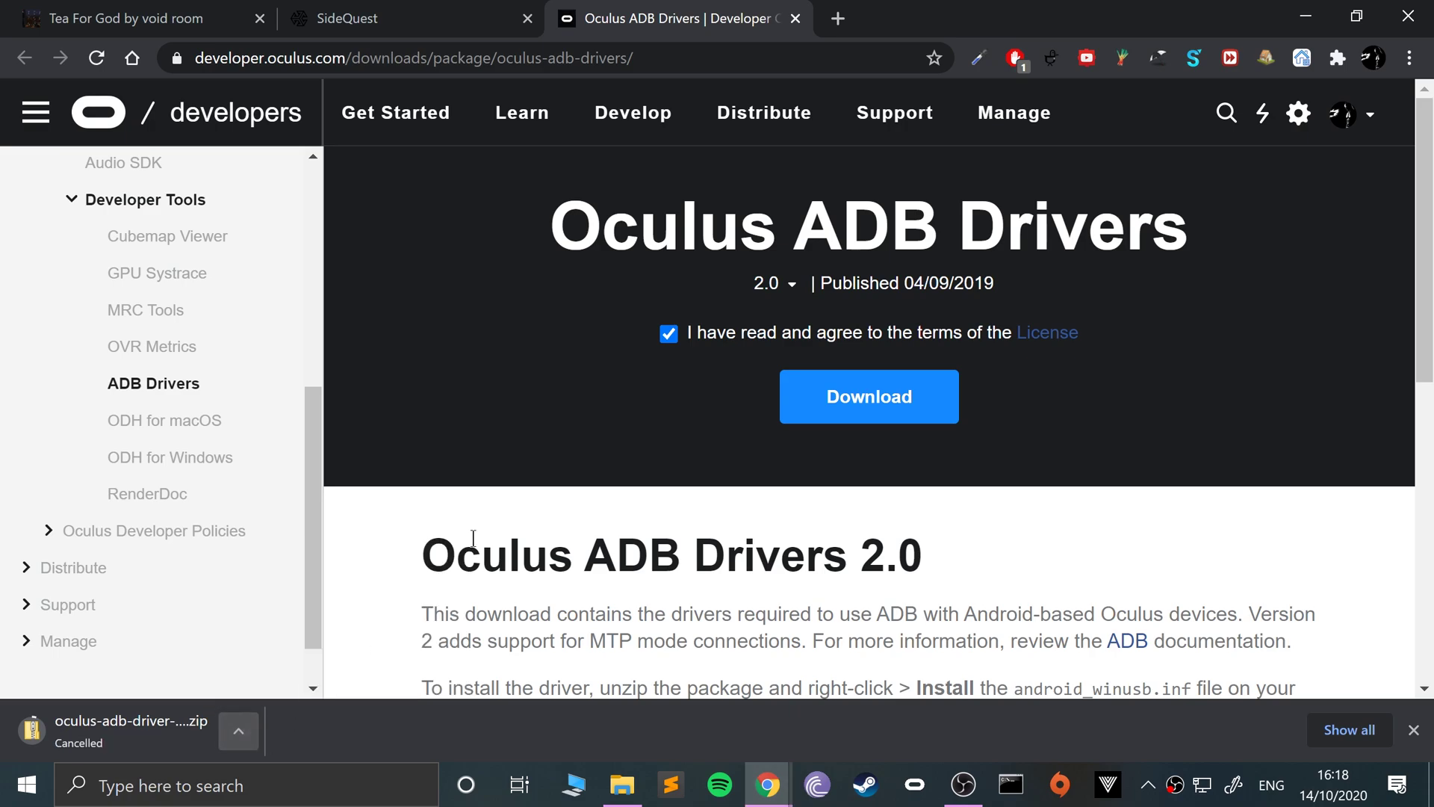
{"action": "left_click", "coordinate": [404, 18]}
Extract oculus-adb-driver-2.0.zip to the suggested folder.
{"action": "left_click", "coordinate": [622, 785]}
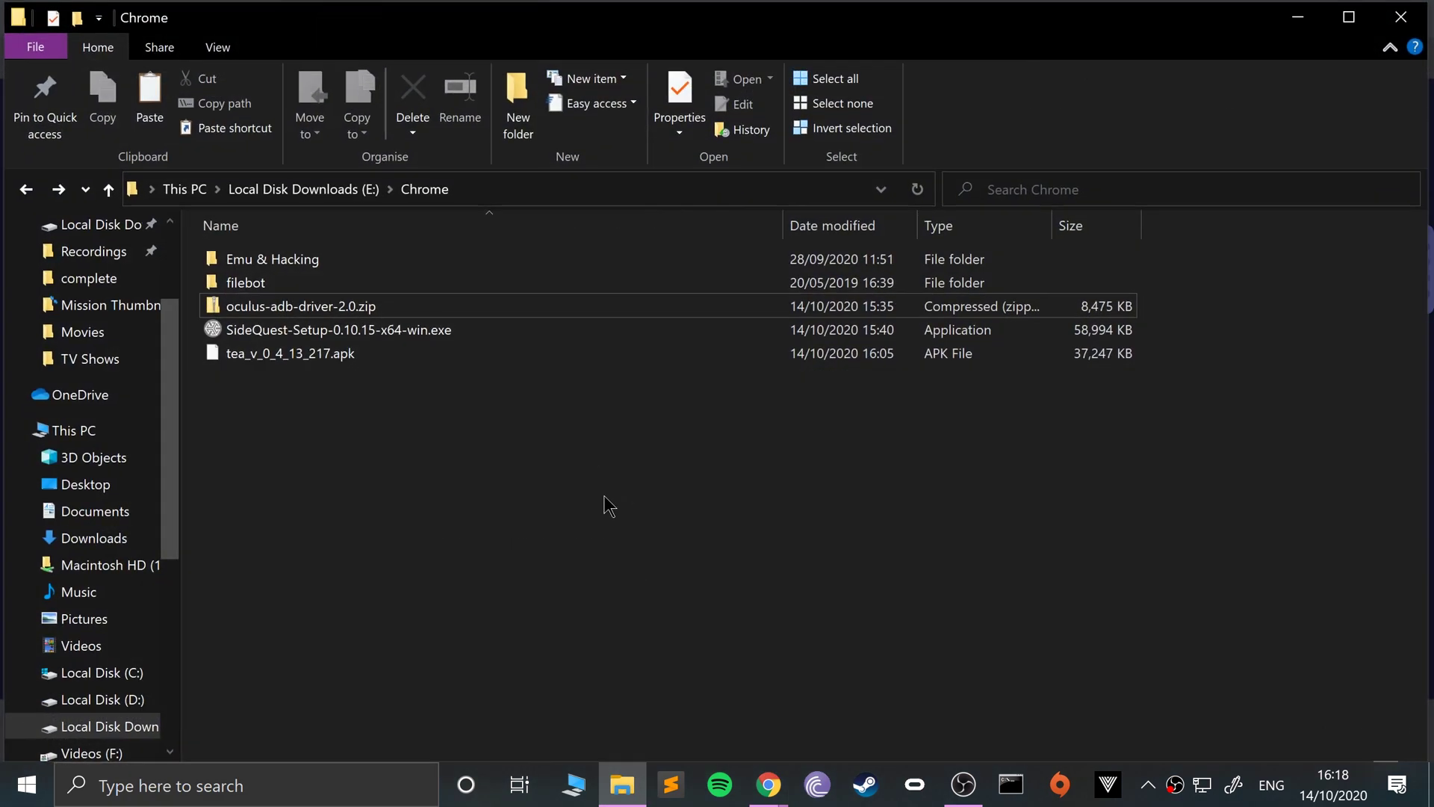
{"action": "right_click", "coordinate": [284, 308]}
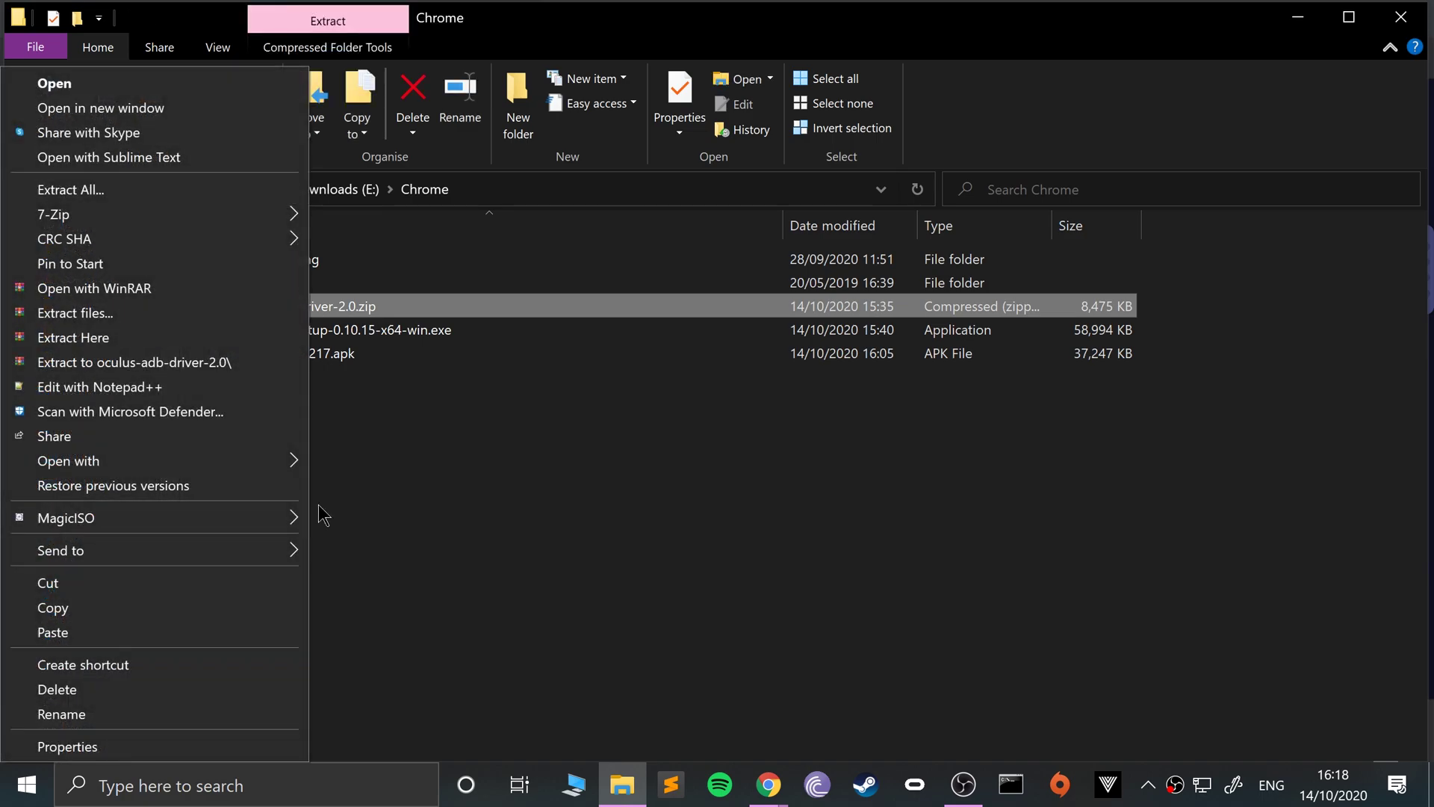
{"action": "left_click", "coordinate": [171, 191]}
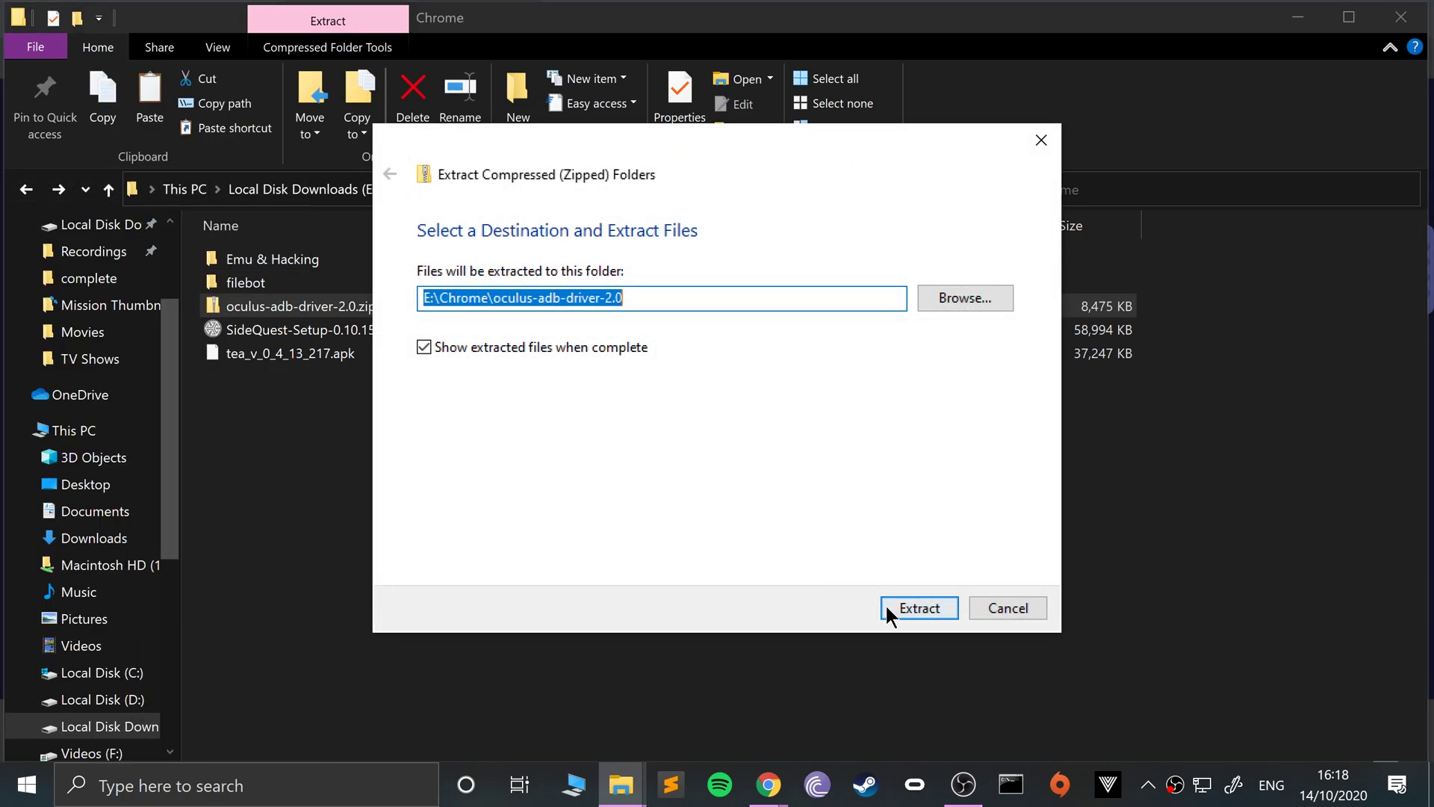
{"action": "left_click", "coordinate": [891, 609]}
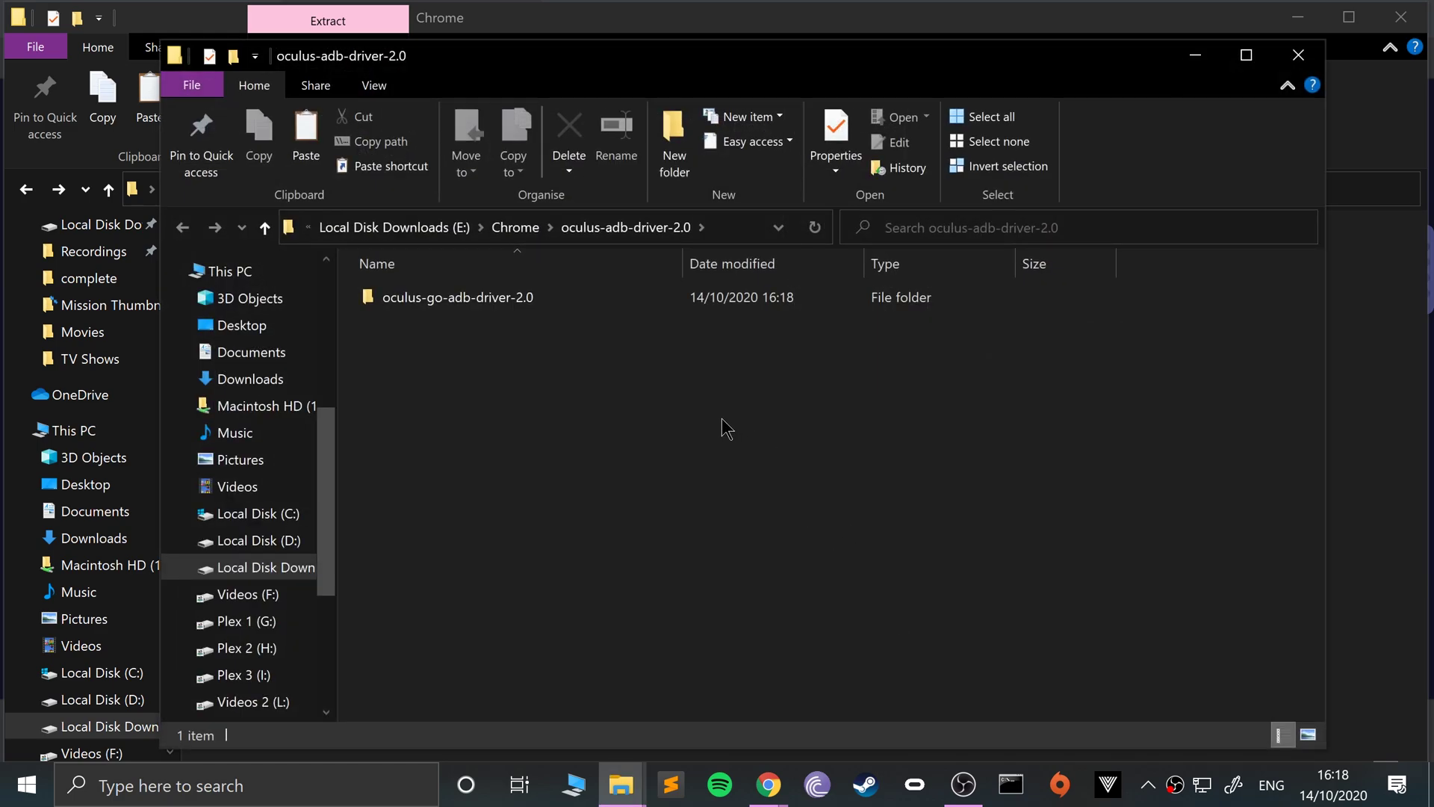
Open the usb_driver folder and view android_winusb.inf in Notepad, disabling the security warning.
{"action": "double_click", "coordinate": [493, 303]}
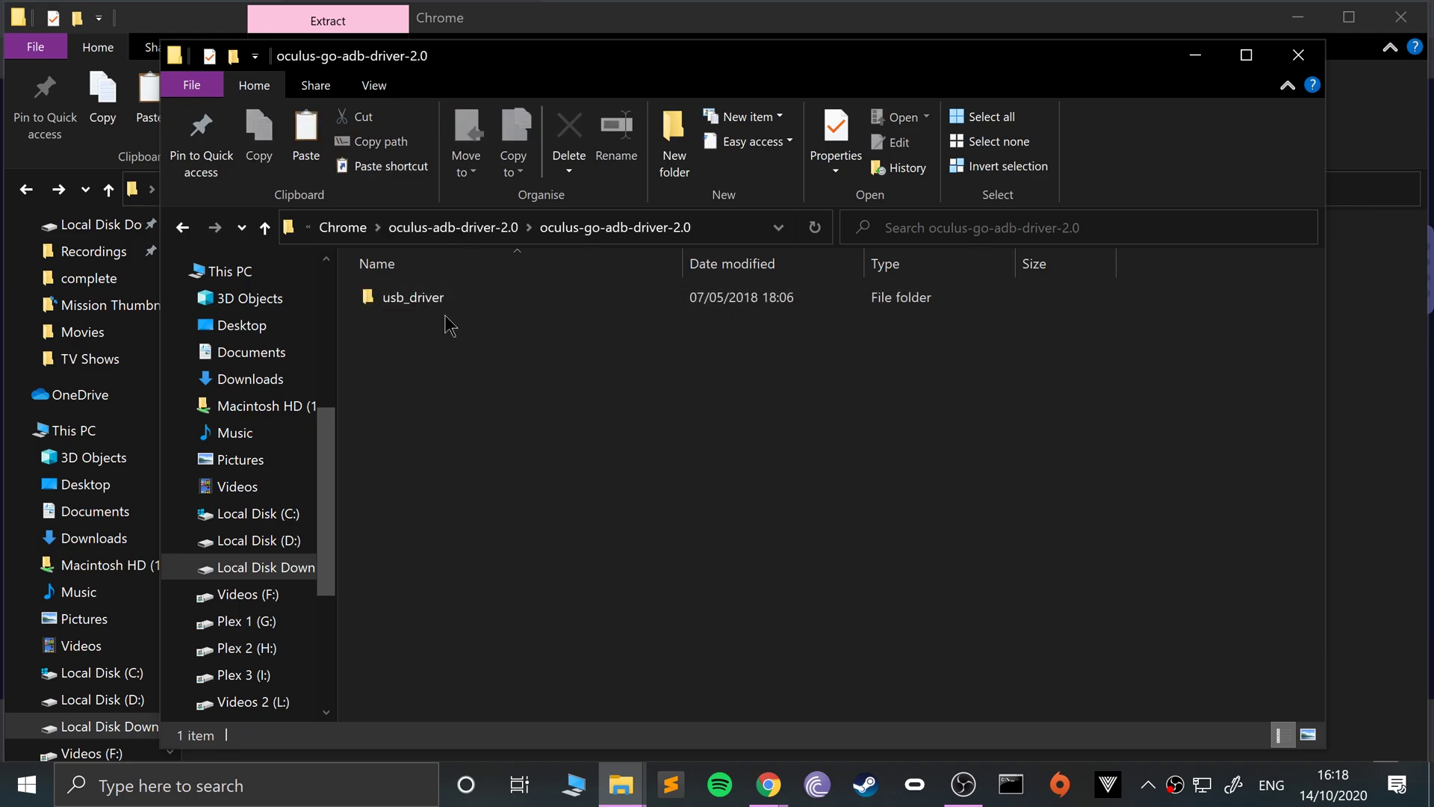
{"action": "double_click", "coordinate": [424, 303]}
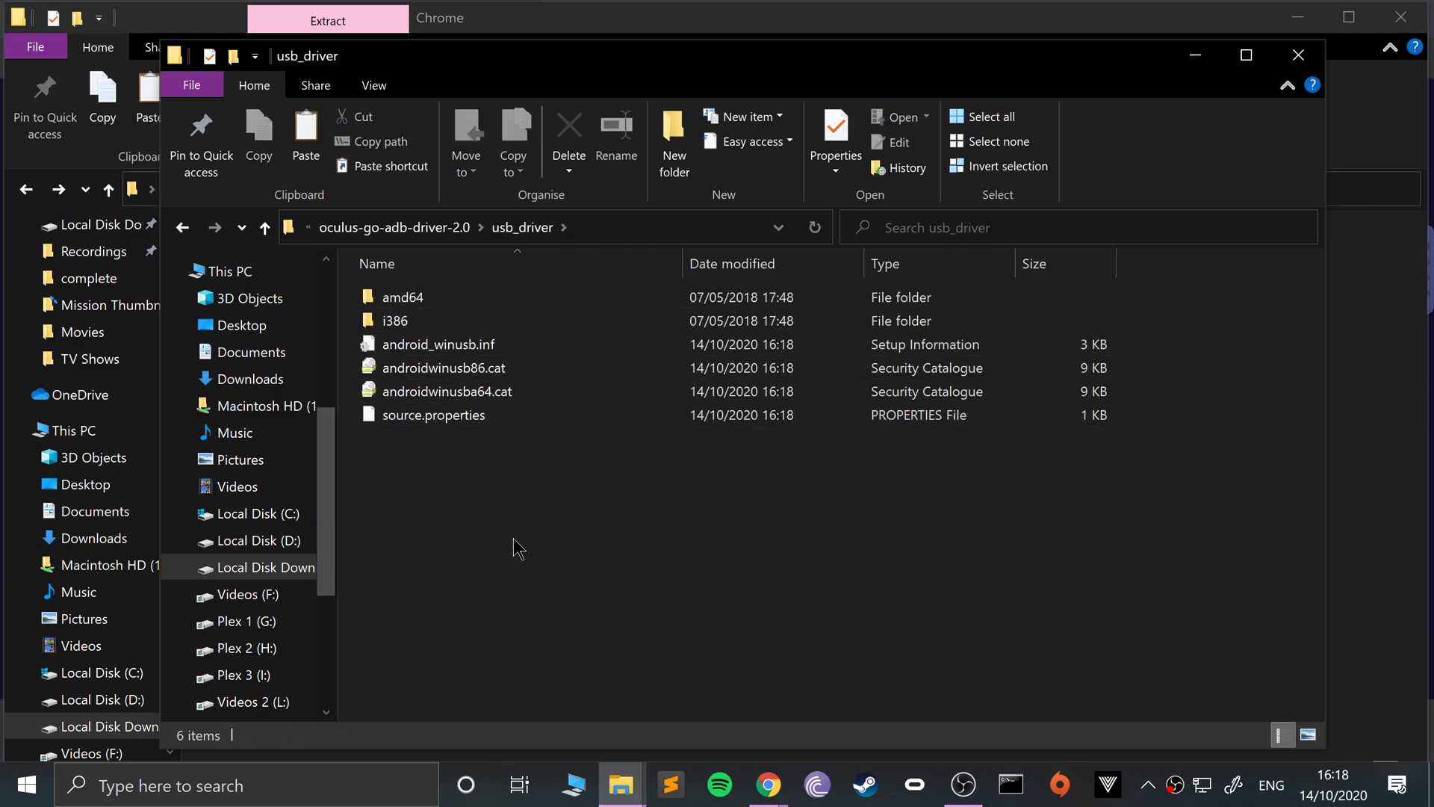
{"action": "double_click", "coordinate": [446, 349]}
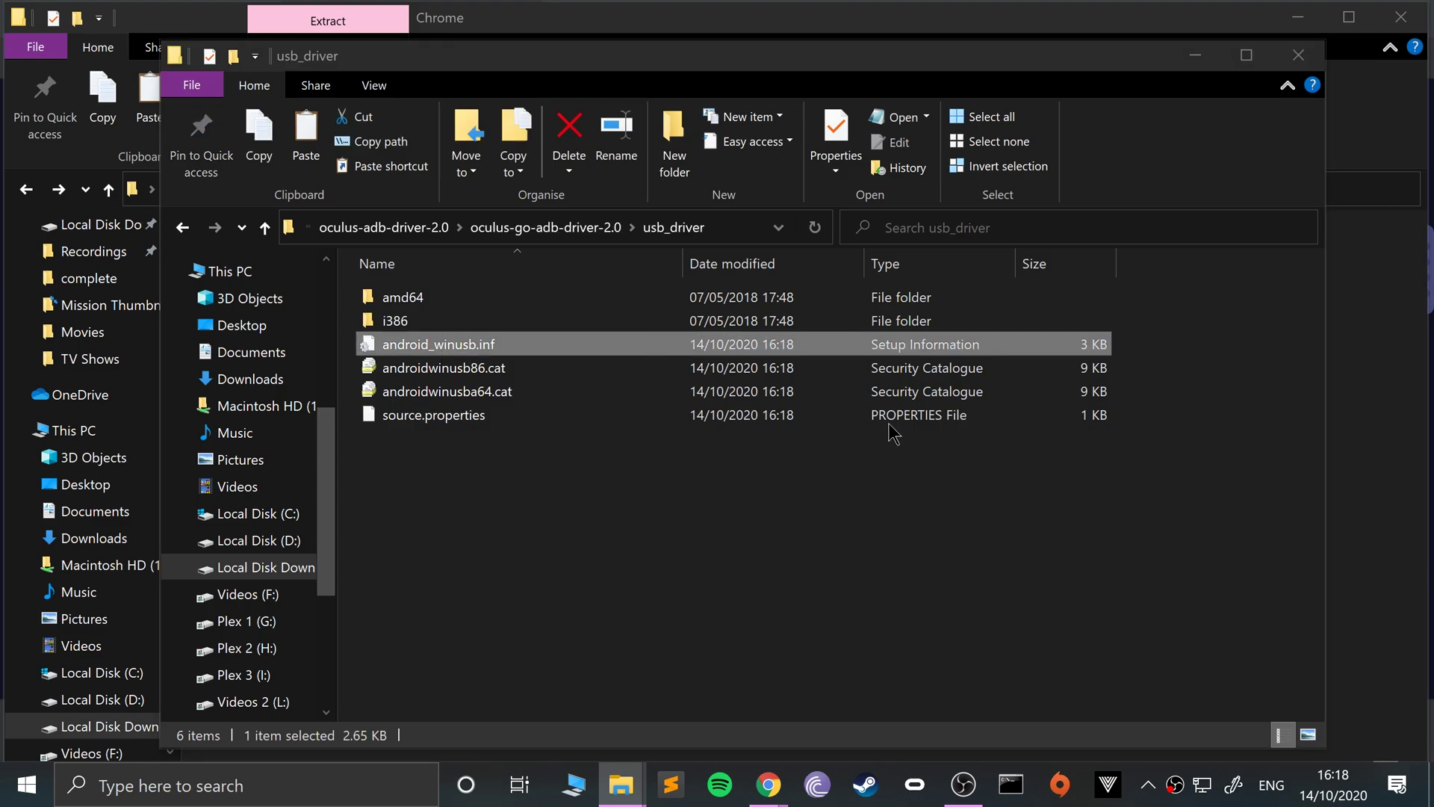
{"action": "left_click", "coordinate": [704, 466]}
{"action": "left_click", "coordinate": [816, 424]}
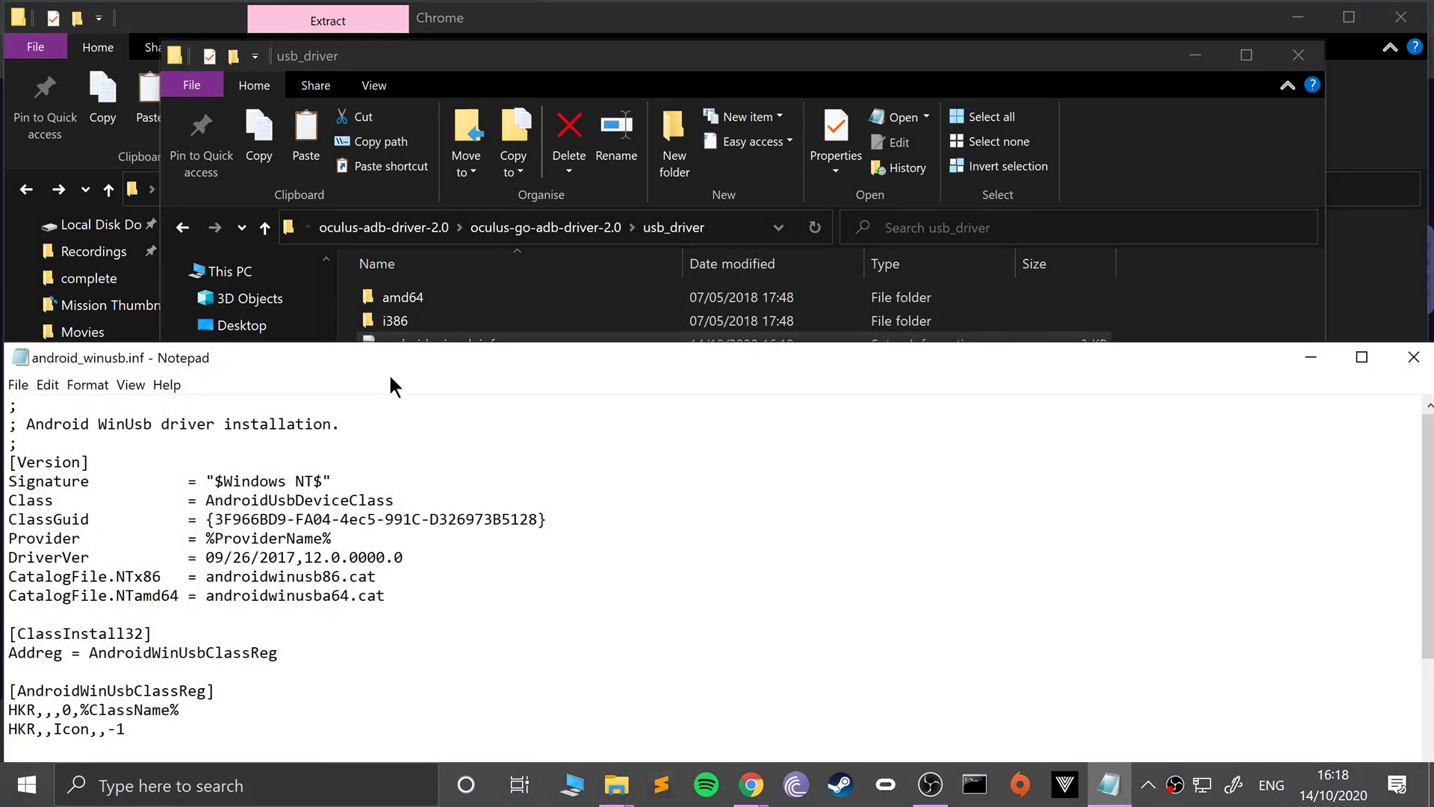
{"action": "left_click", "coordinate": [1414, 357]}
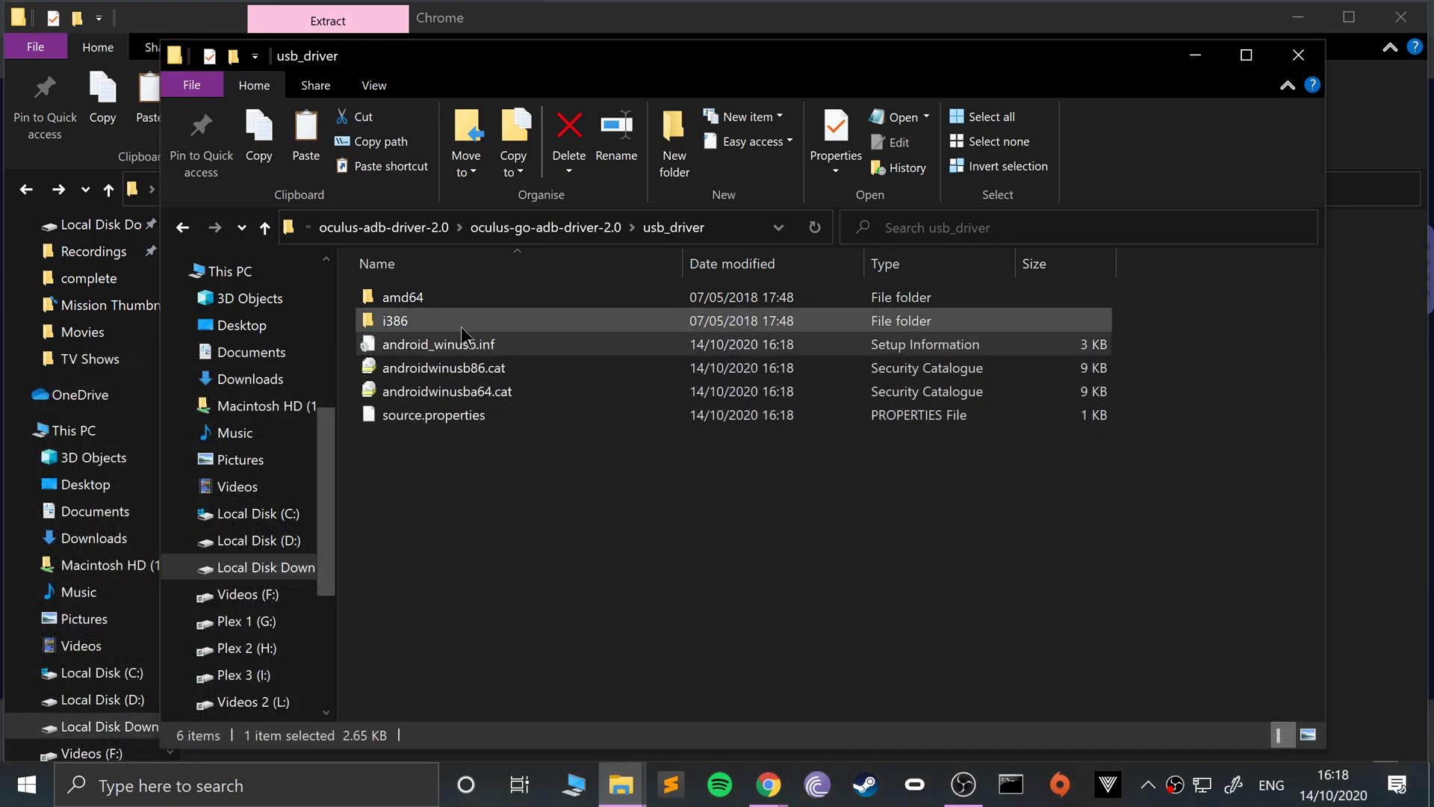
Install the android_winusb.inf driver and close the usb_driver window.
{"action": "right_click", "coordinate": [436, 351]}
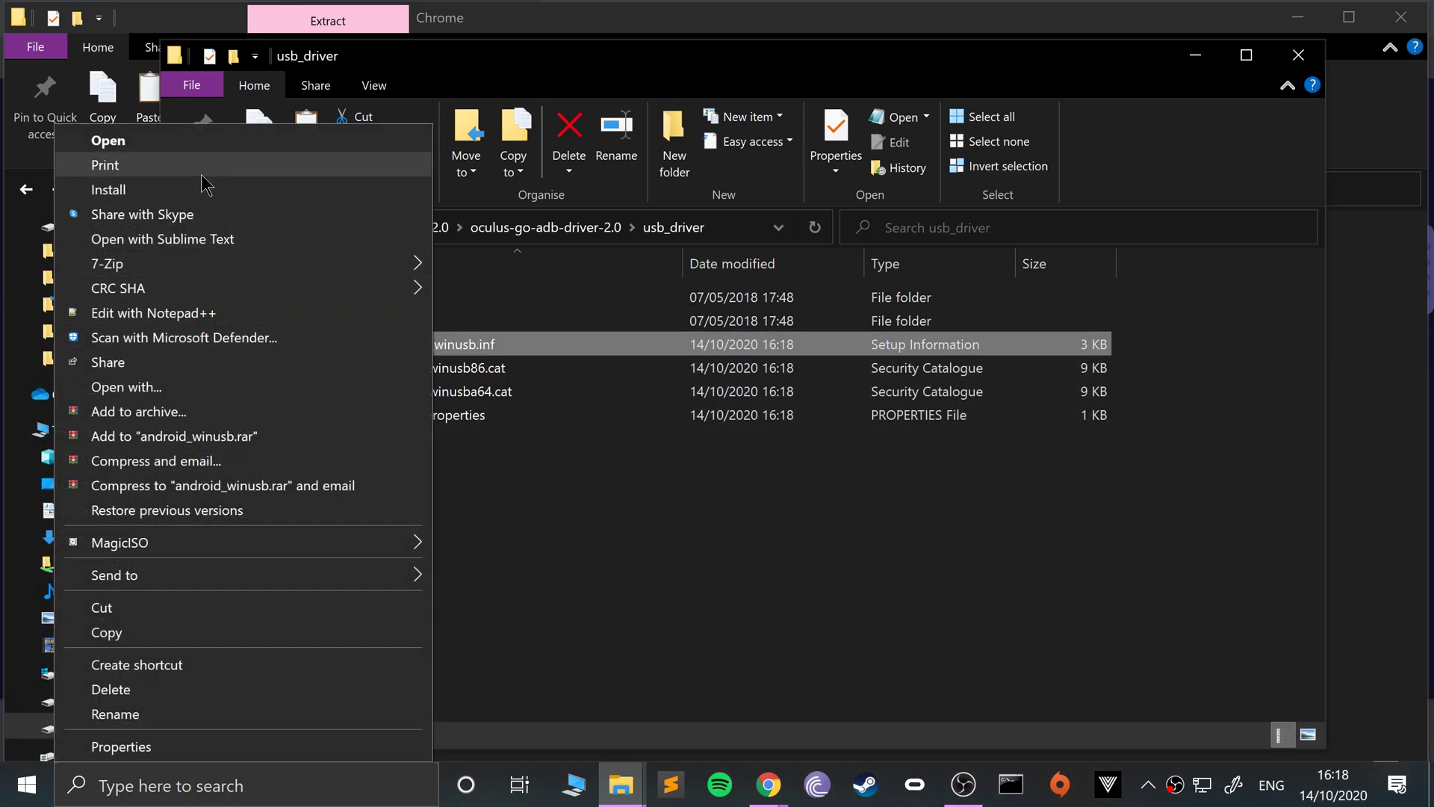
{"action": "left_click", "coordinate": [194, 190]}
{"action": "left_click", "coordinate": [766, 429]}
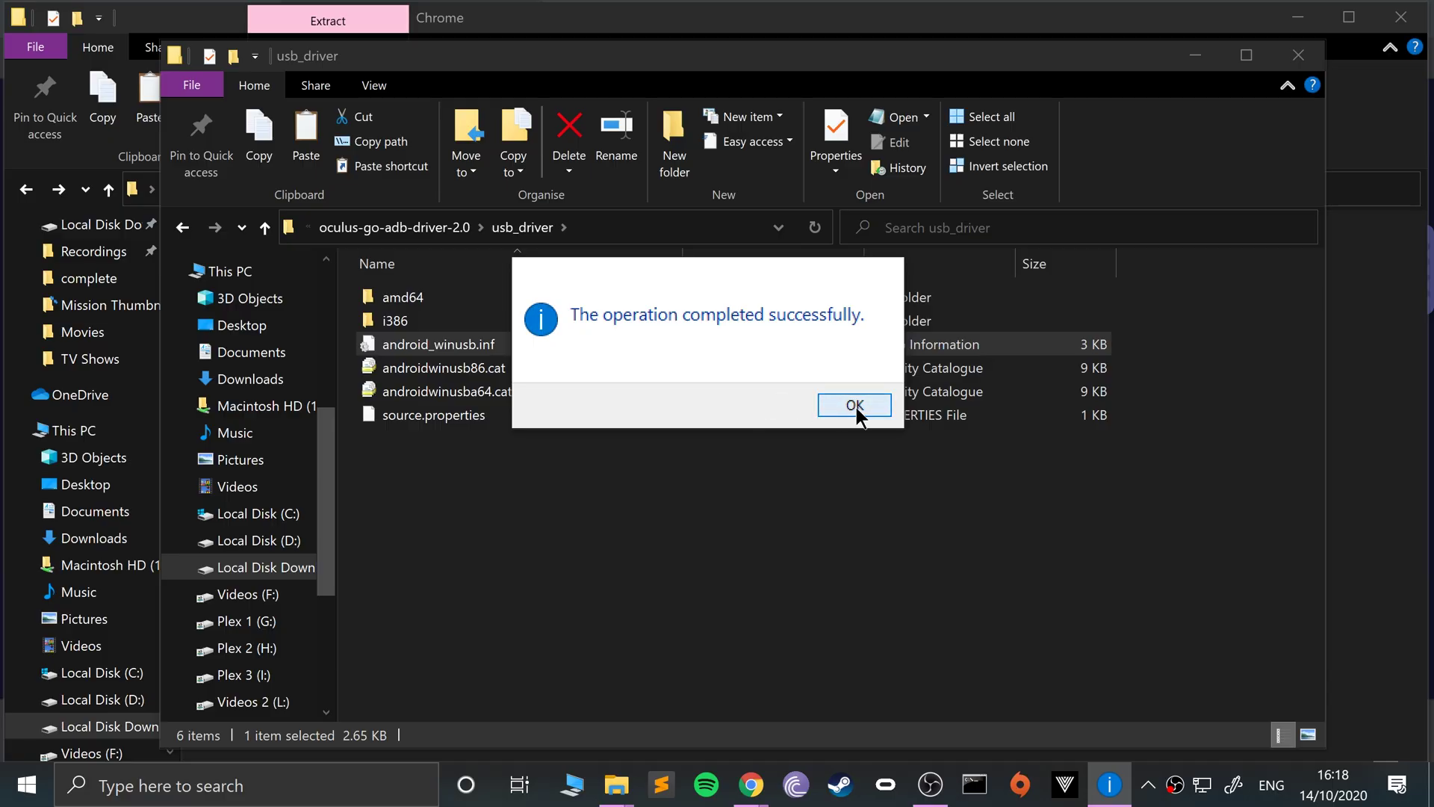
{"action": "left_click", "coordinate": [858, 408]}
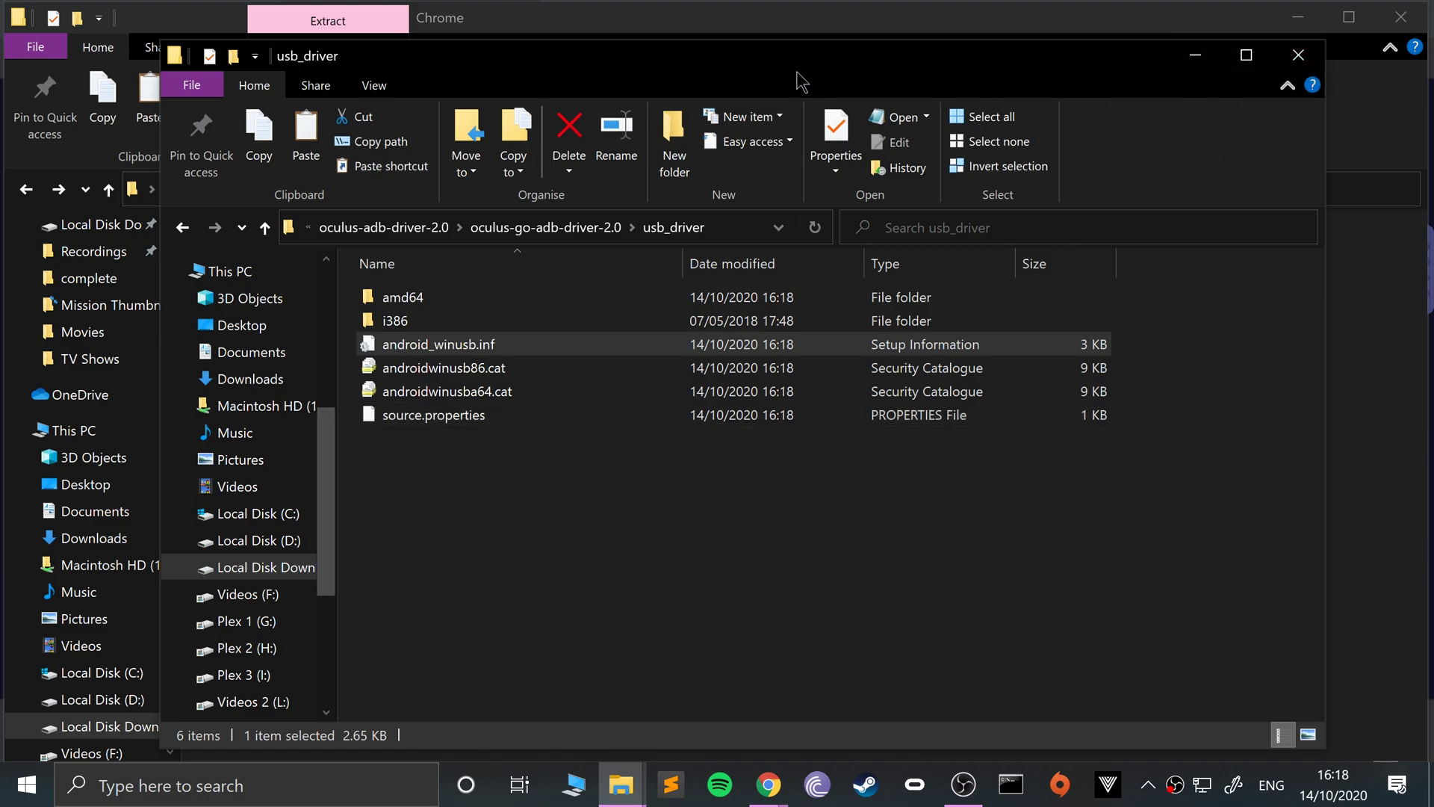
{"action": "left_click_drag", "start_coordinate": [807, 60], "coordinate": [728, 420]}
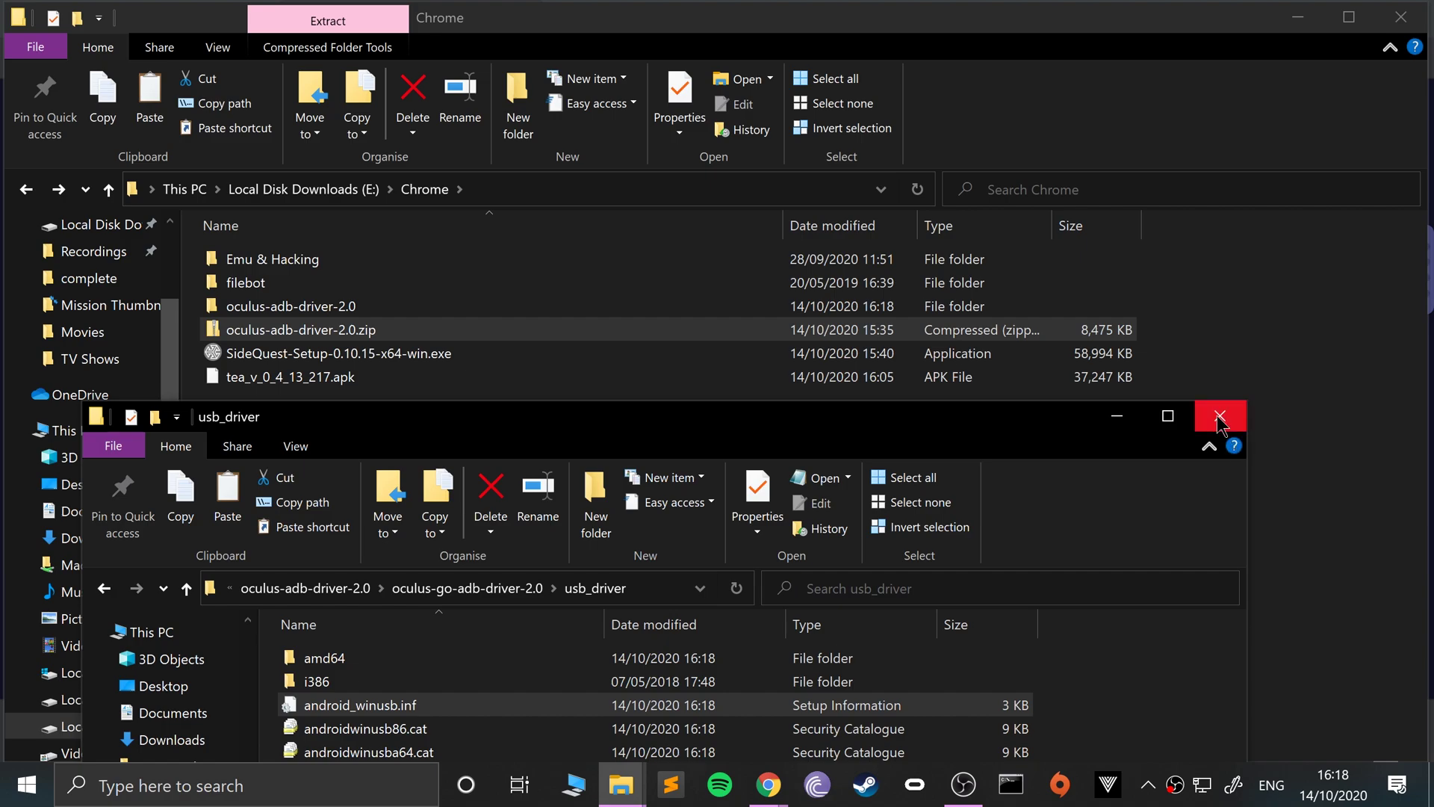
{"action": "left_click", "coordinate": [1220, 416]}
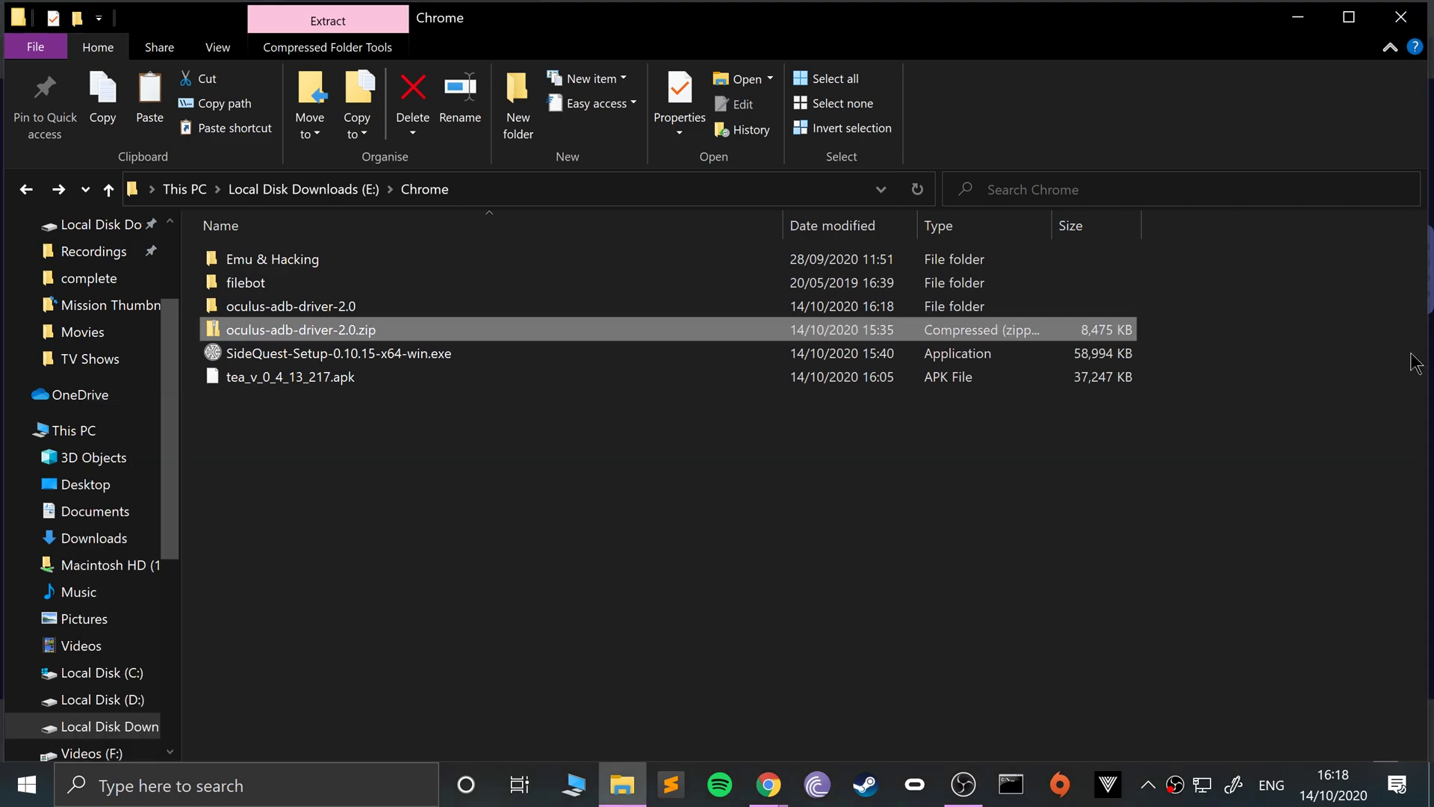
Minimize File Explorer, scroll the guide to Step 4 on Developer Mode, and dismiss the downloads bar.
{"action": "left_click", "coordinate": [1297, 21]}
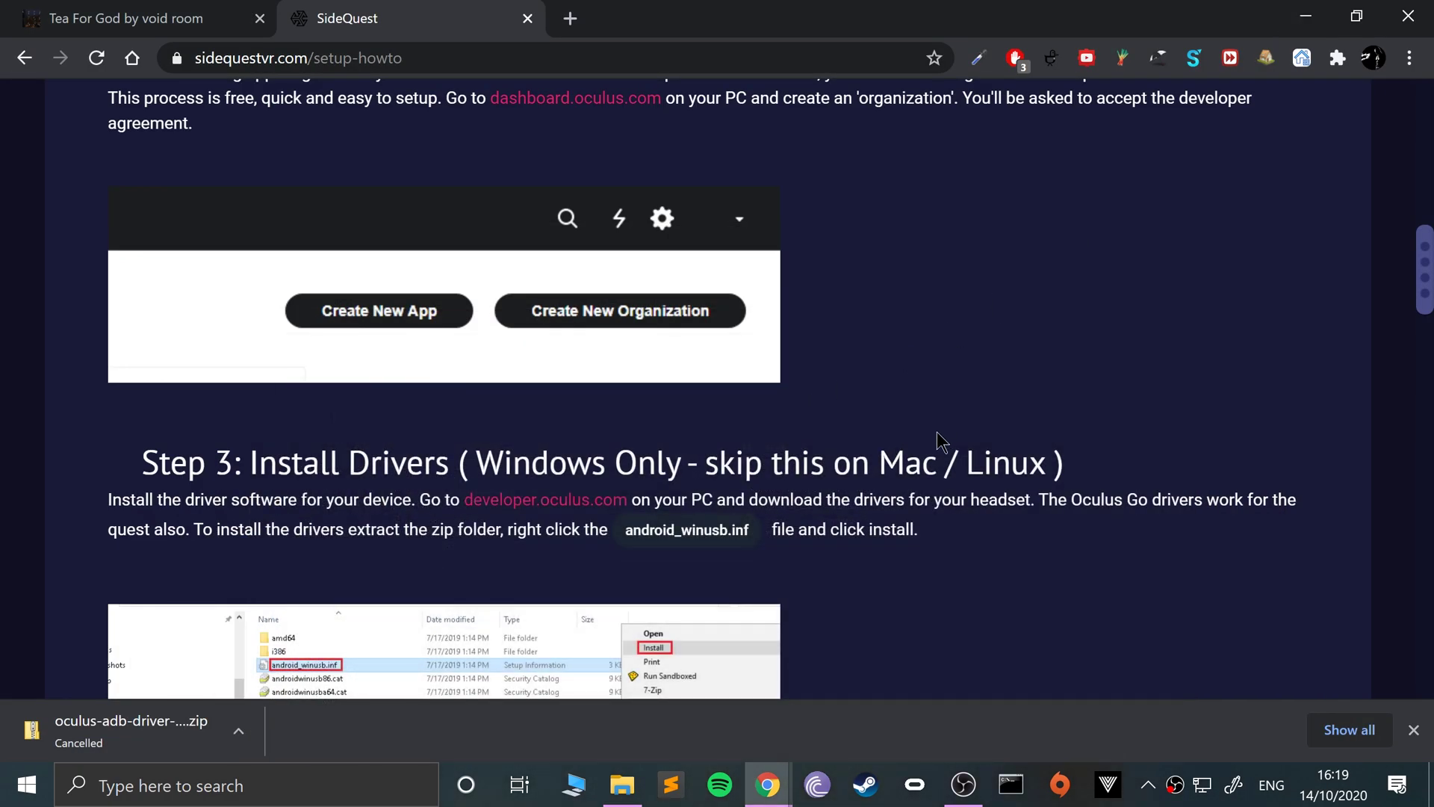
{"action": "scroll", "coordinate": [960, 538], "scroll_direction": "down", "scroll_amount": 10}
{"action": "scroll", "coordinate": [964, 539], "scroll_direction": "down", "scroll_amount": 2}
{"action": "scroll", "coordinate": [963, 540], "scroll_direction": "up", "scroll_amount": 1}
{"action": "left_click", "coordinate": [1414, 729]}
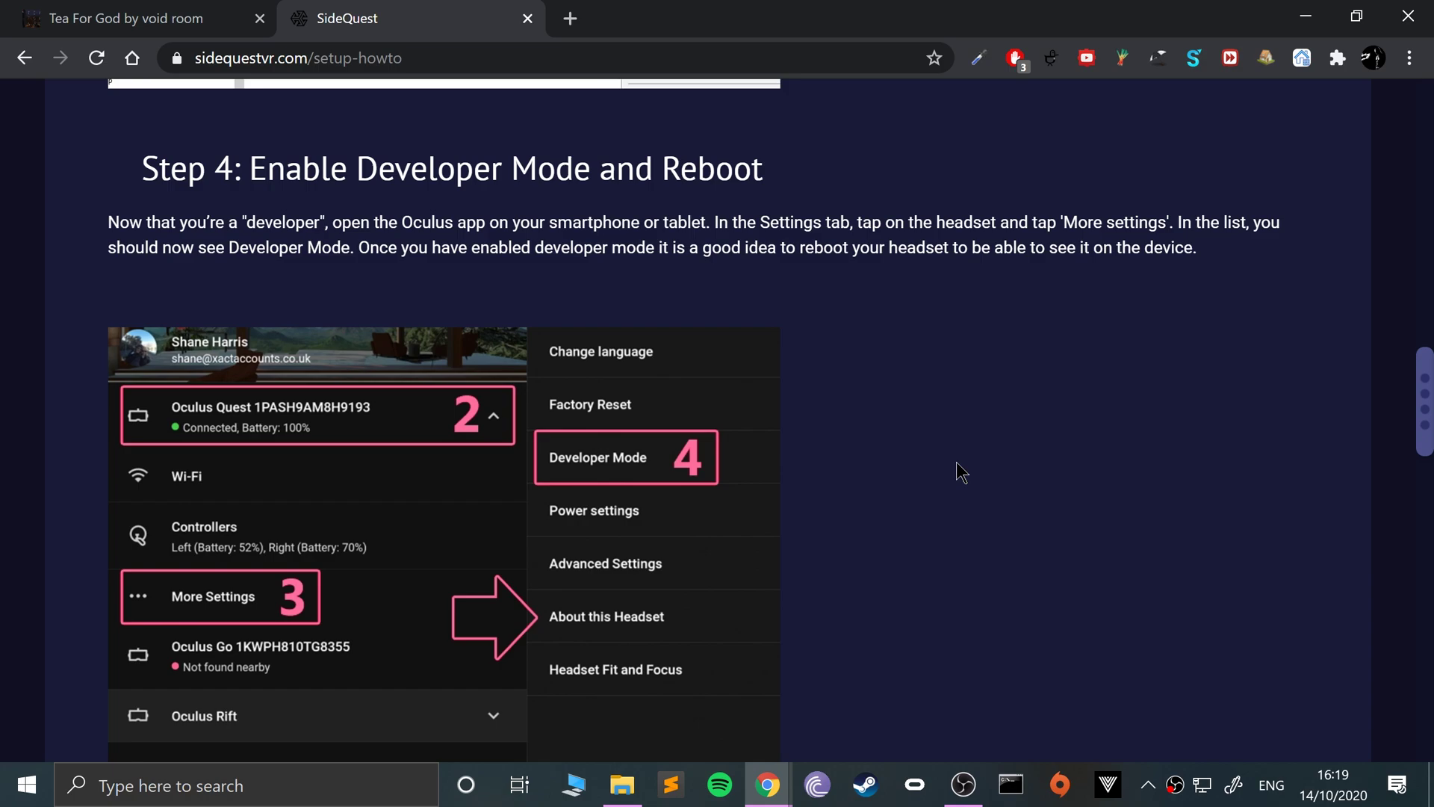
{"action": "scroll", "coordinate": [513, 406], "scroll_direction": "down", "scroll_amount": 1}
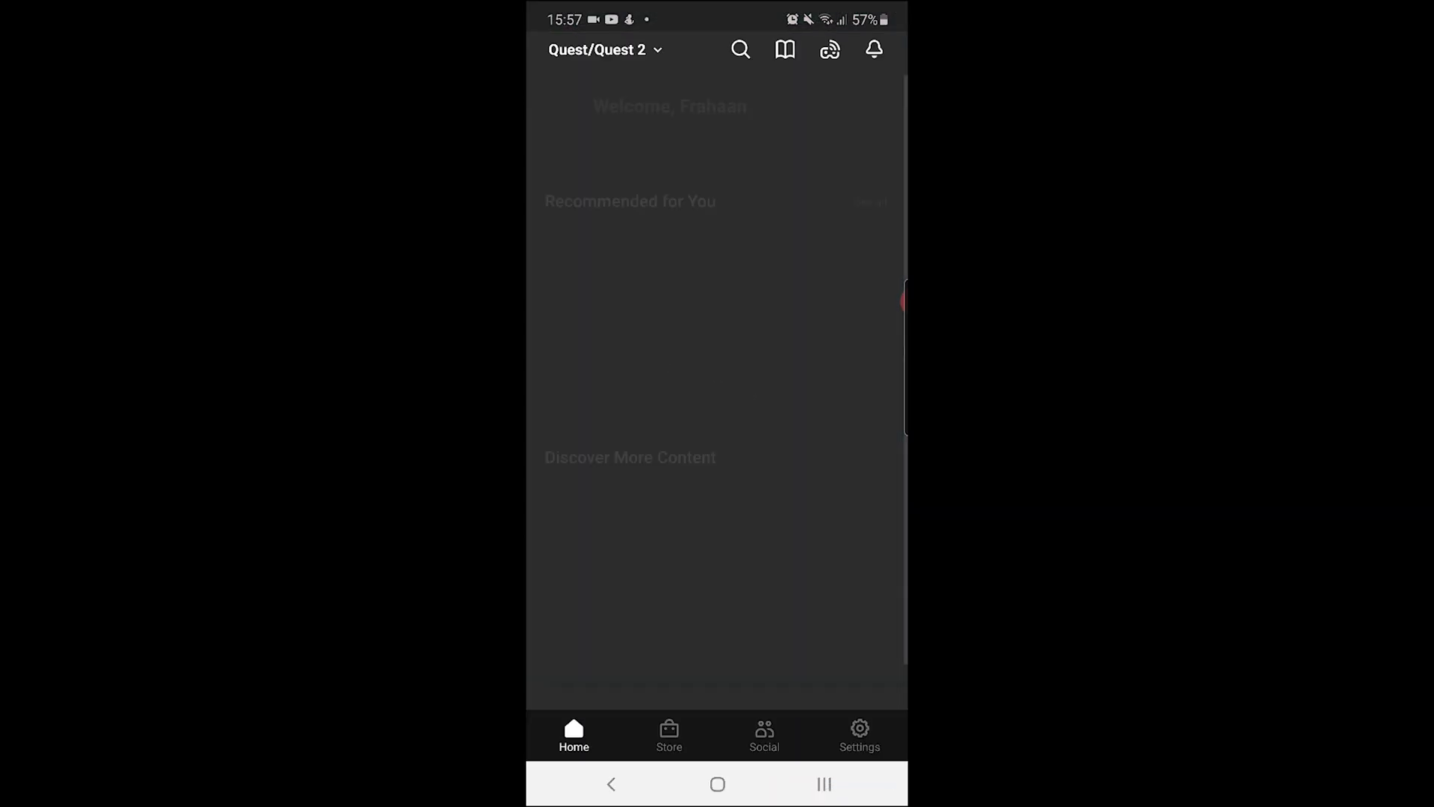
In the app's Settings, connect the Oculus Quest 2 and open its More Settings page.
{"action": "left_click", "coordinate": [860, 735]}
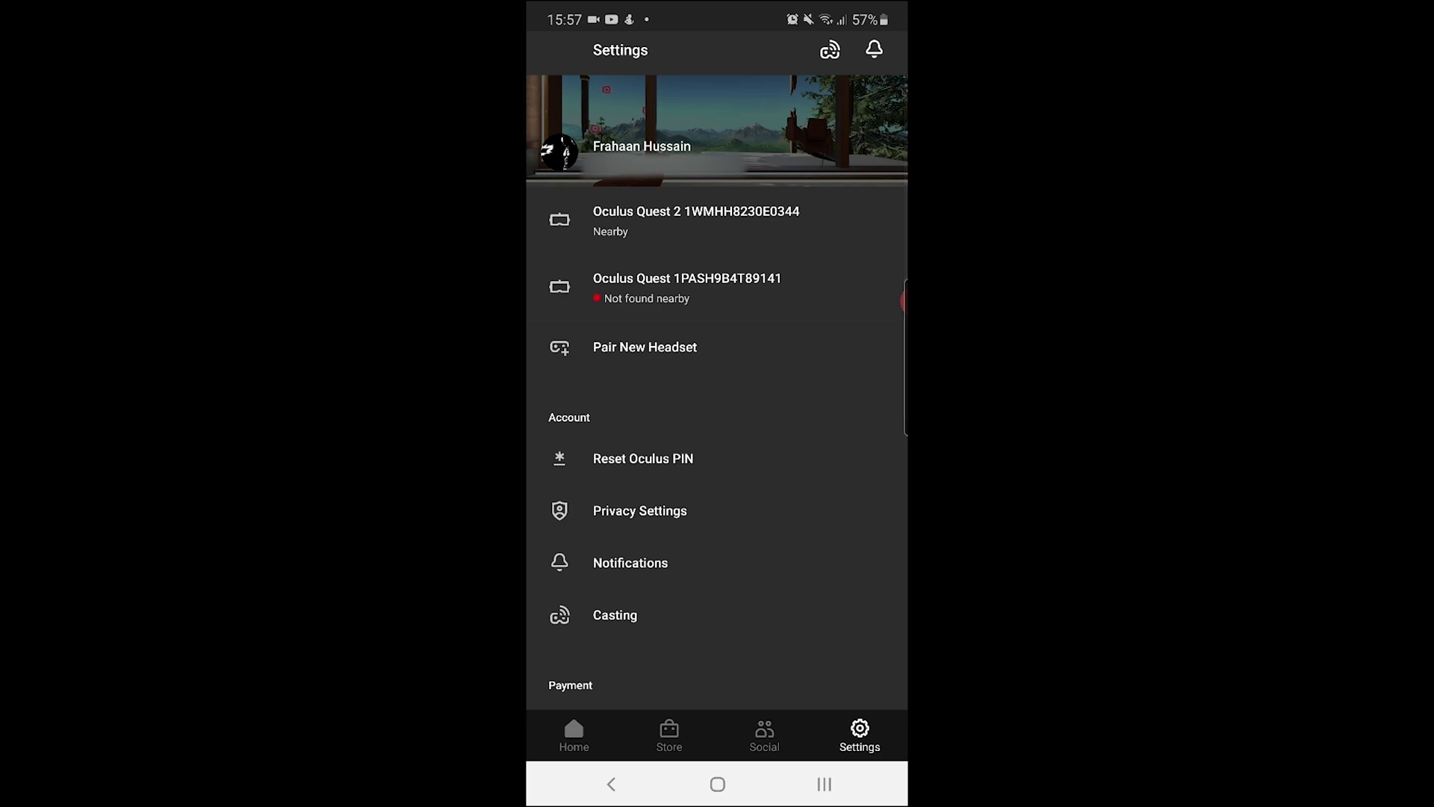
{"action": "left_click", "coordinate": [694, 220]}
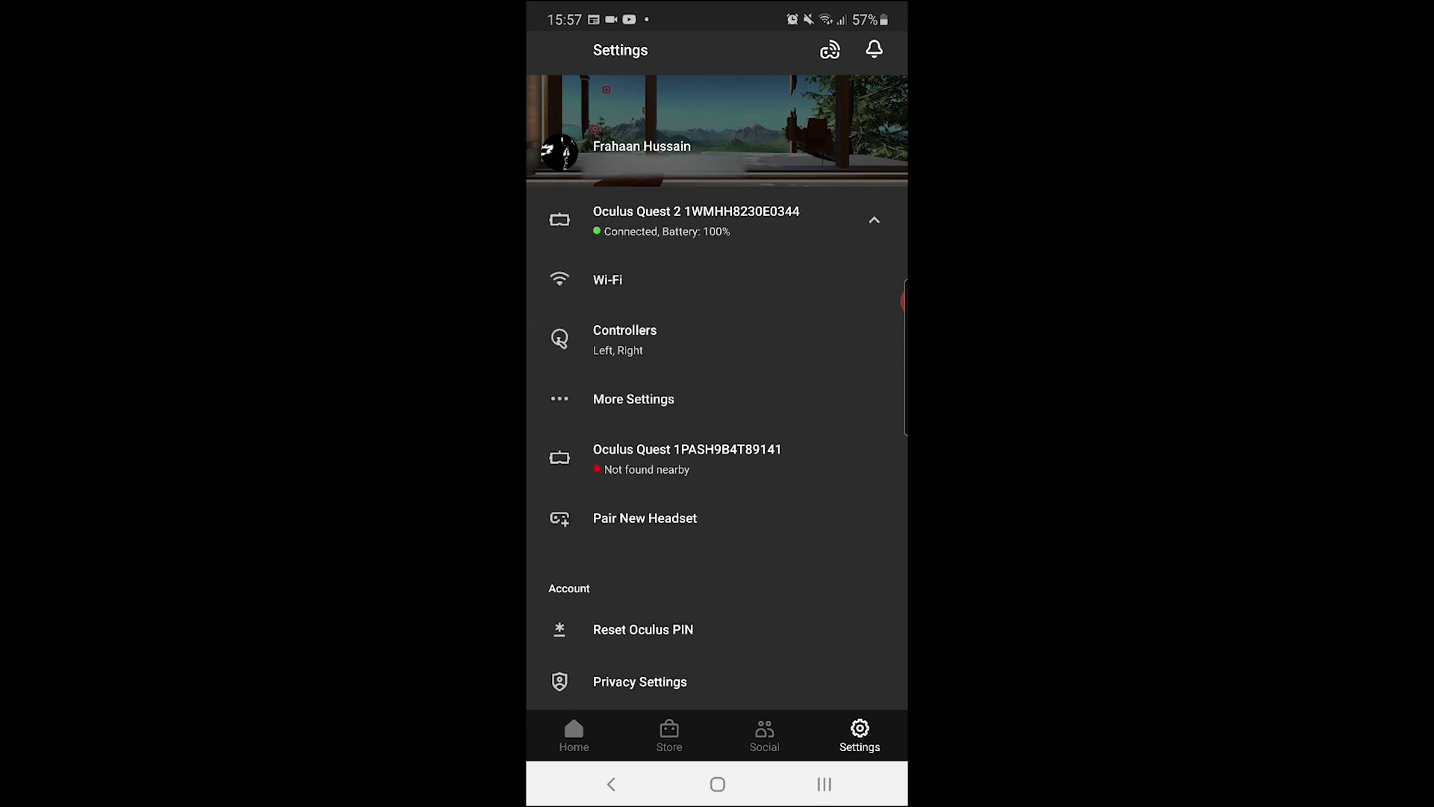
{"action": "left_click", "coordinate": [695, 220]}
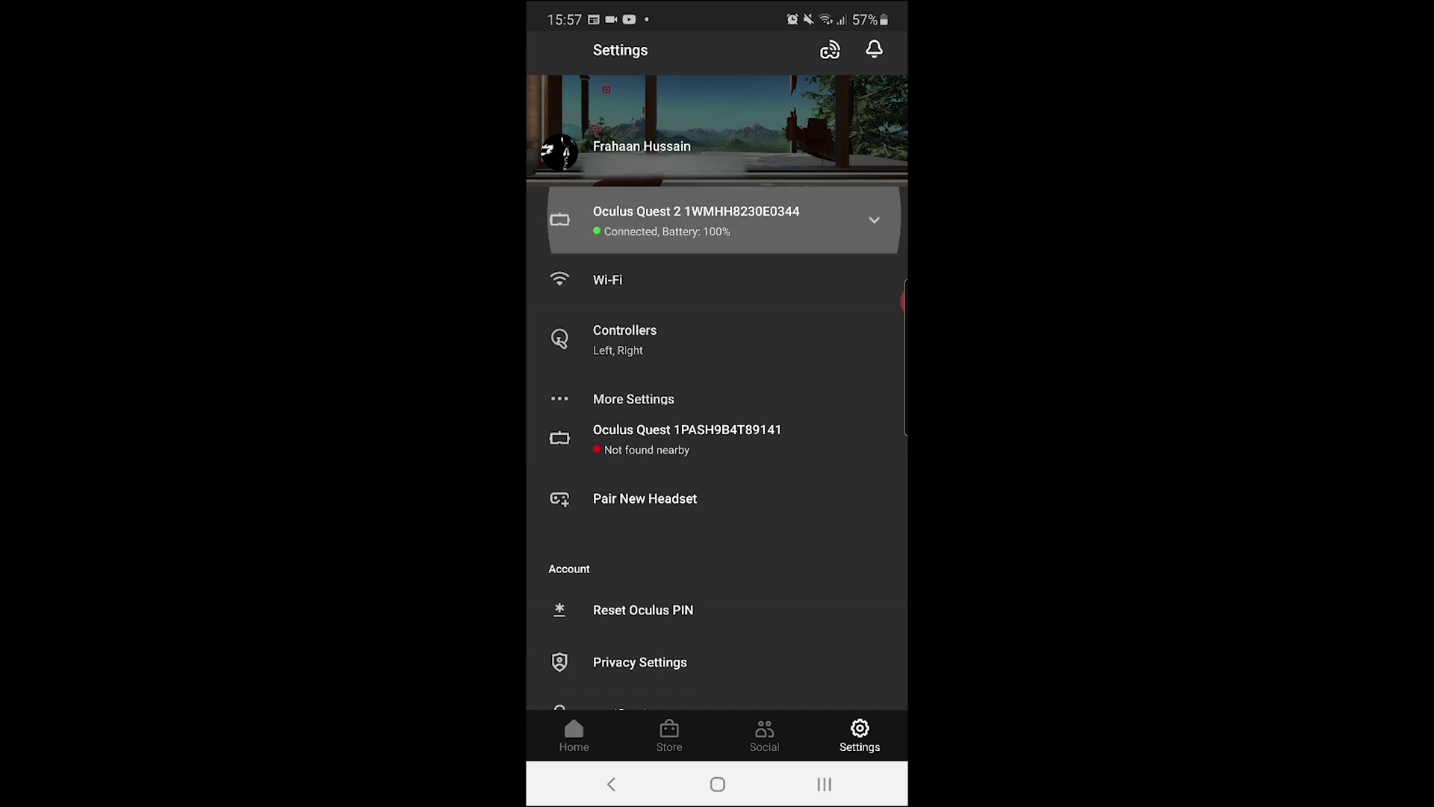
{"action": "left_click", "coordinate": [694, 220]}
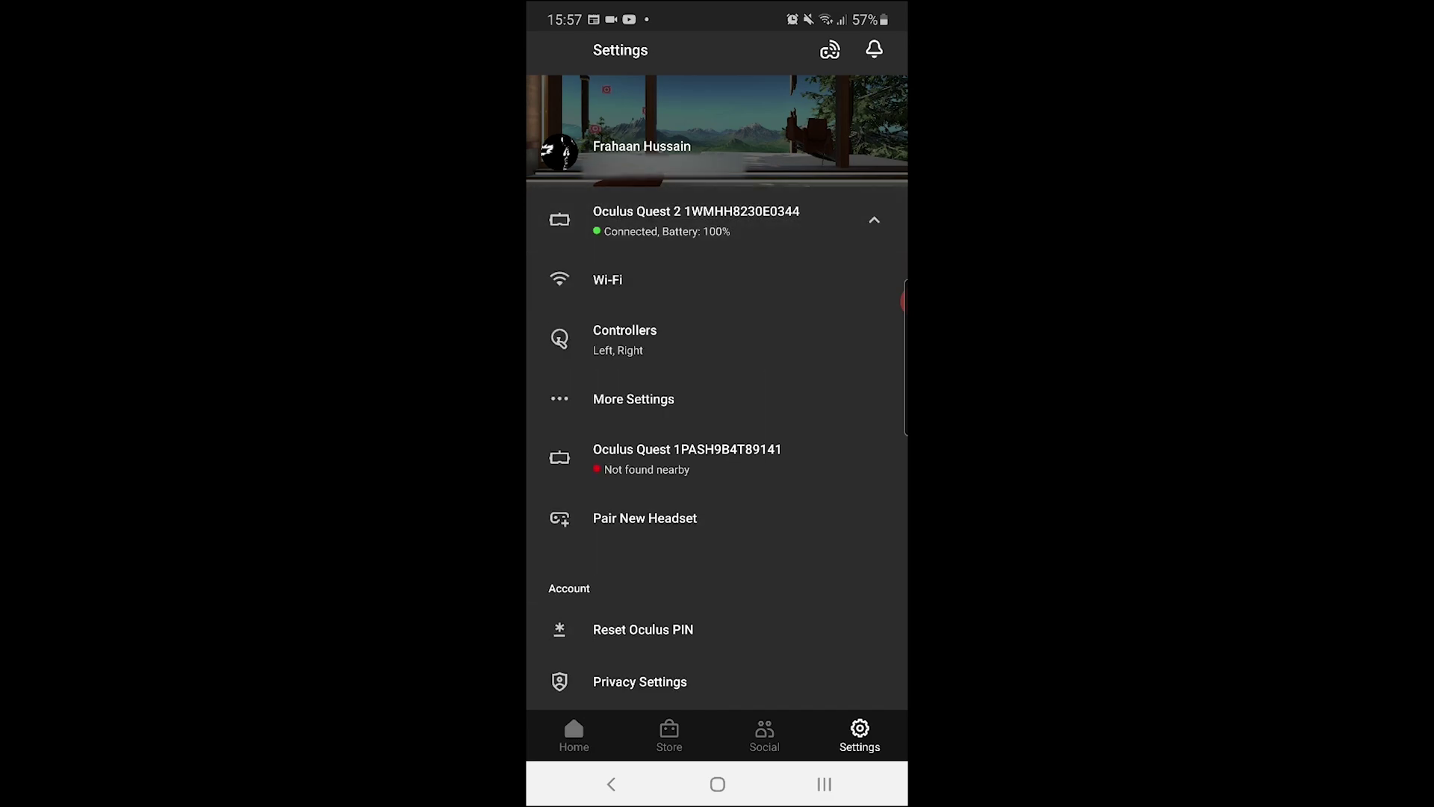
{"action": "left_click", "coordinate": [633, 399]}
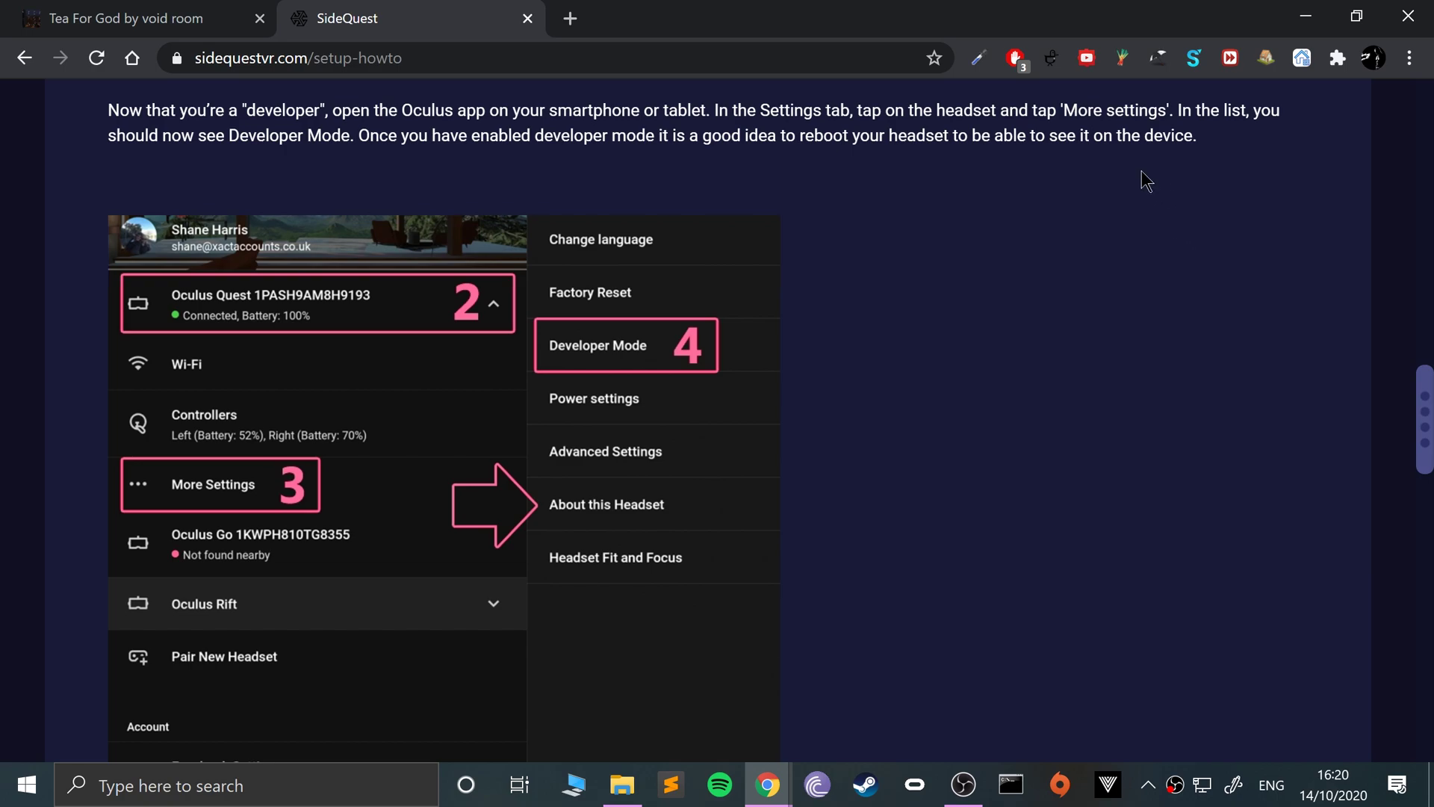
Scroll the guide to Step 5: Connect USB Cable and Allow USB Debugging.
{"action": "scroll", "coordinate": [1058, 258], "scroll_direction": "down", "scroll_amount": 10}
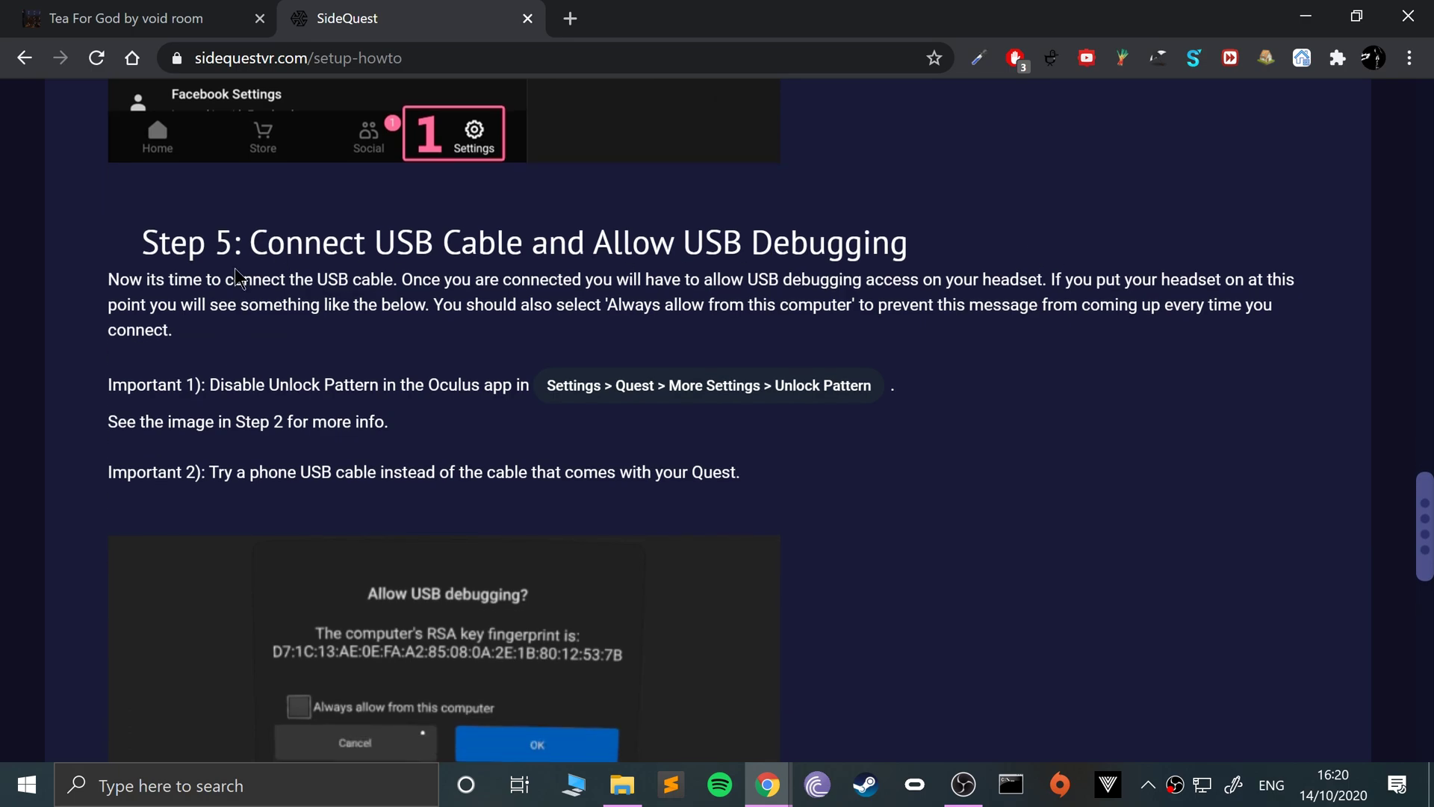
{"action": "left_click_drag", "start_coordinate": [245, 228], "coordinate": [758, 250]}
{"action": "left_click", "coordinate": [762, 251]}
Open amazon.co.uk in a new tab and search for 'anker usb type c oculus'.
{"action": "key", "text": "ctrl+t"}
{"action": "type", "text": "amazon.co.uk"}
{"action": "key", "text": "Return"}
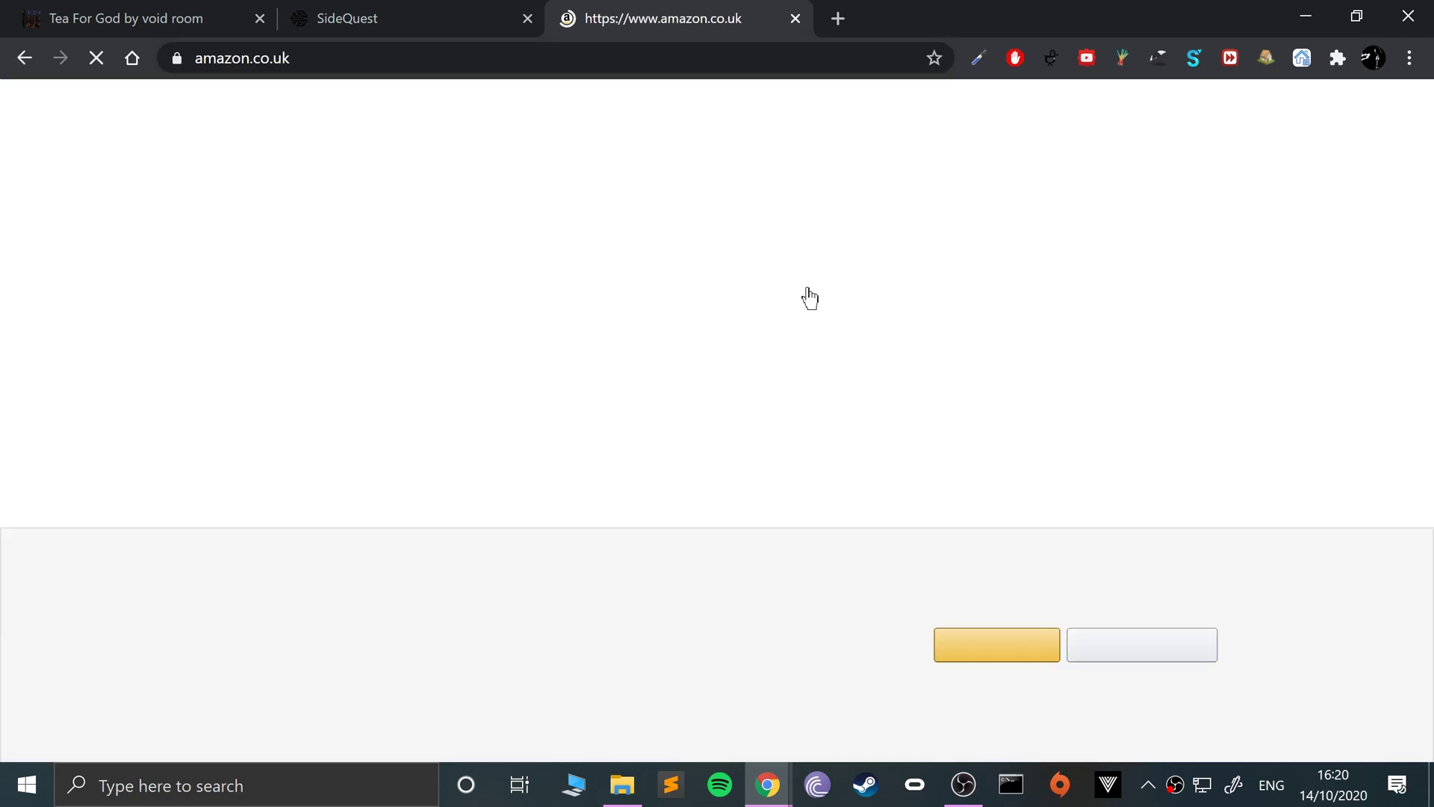
{"action": "left_click", "coordinate": [459, 126]}
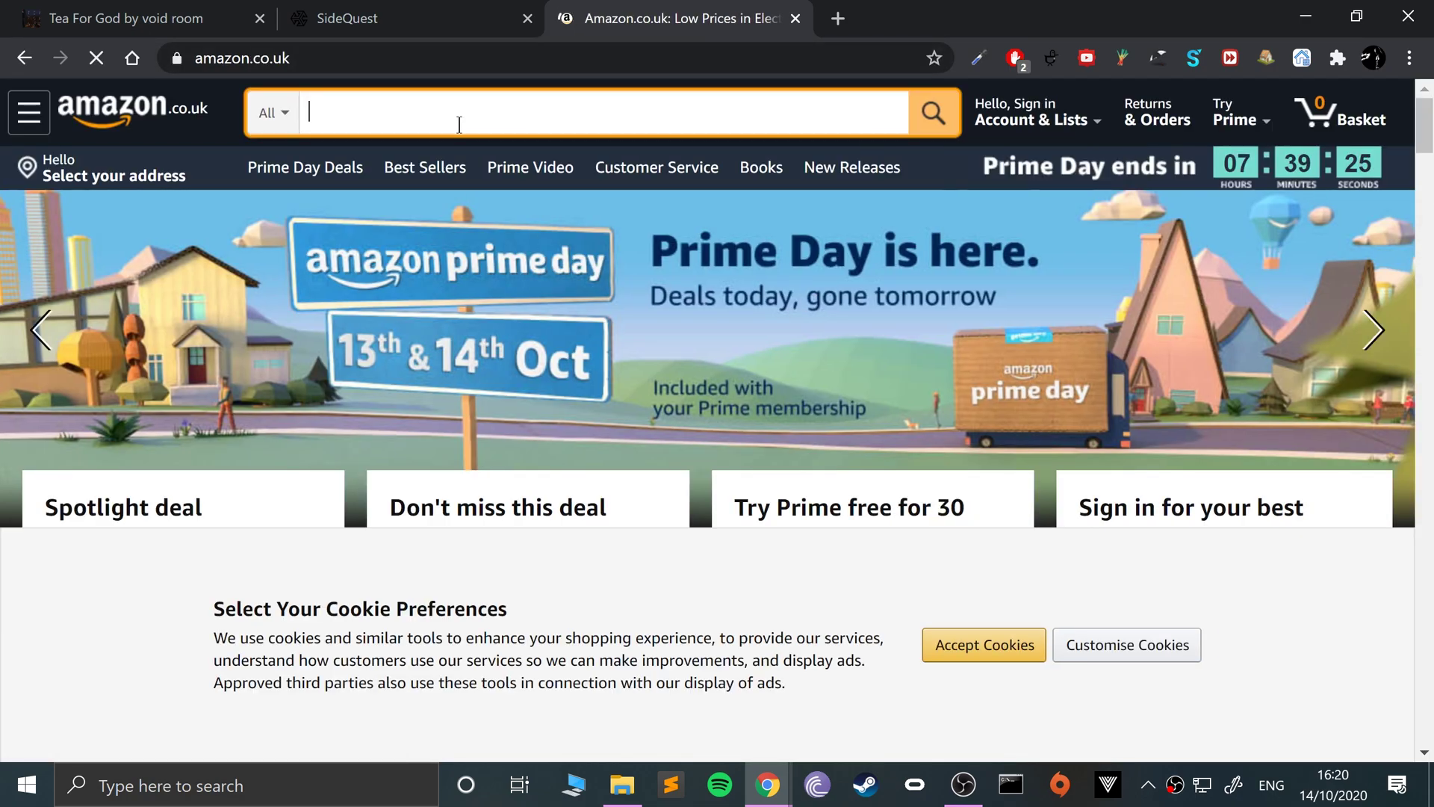
{"action": "type", "text": "anker"}
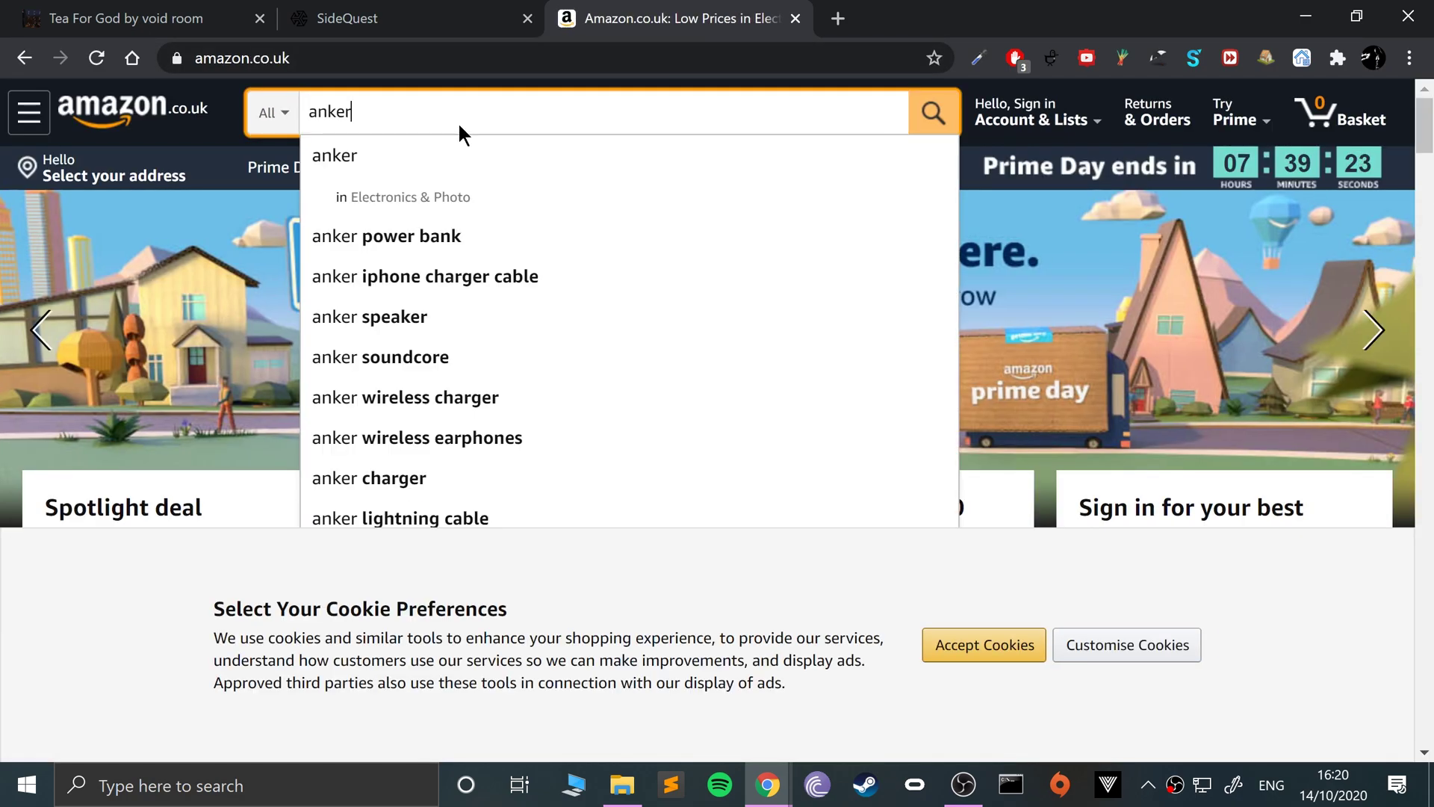
{"action": "type", "text": " usb type "}
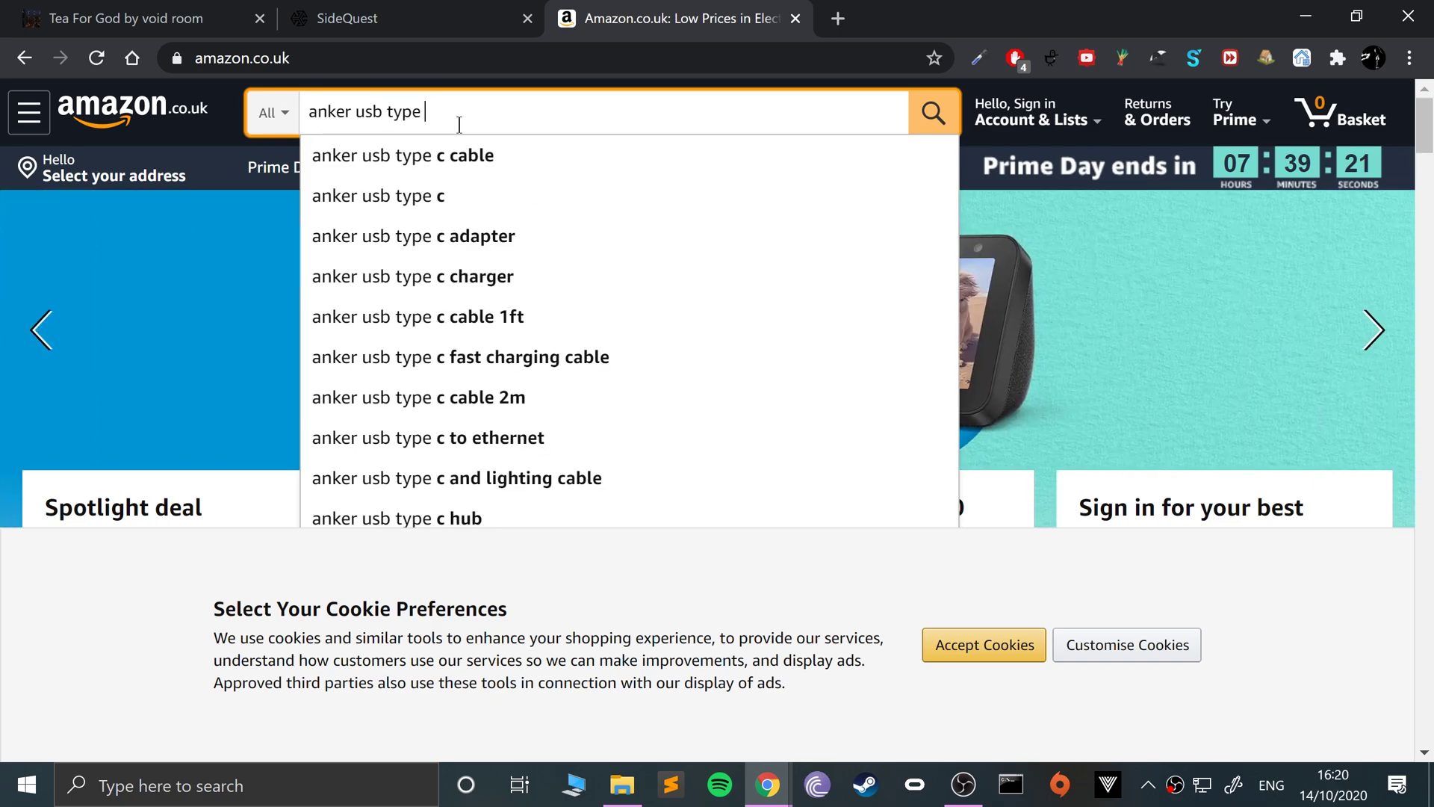
{"action": "type", "text": "c oculus"}
{"action": "key", "text": "Return"}
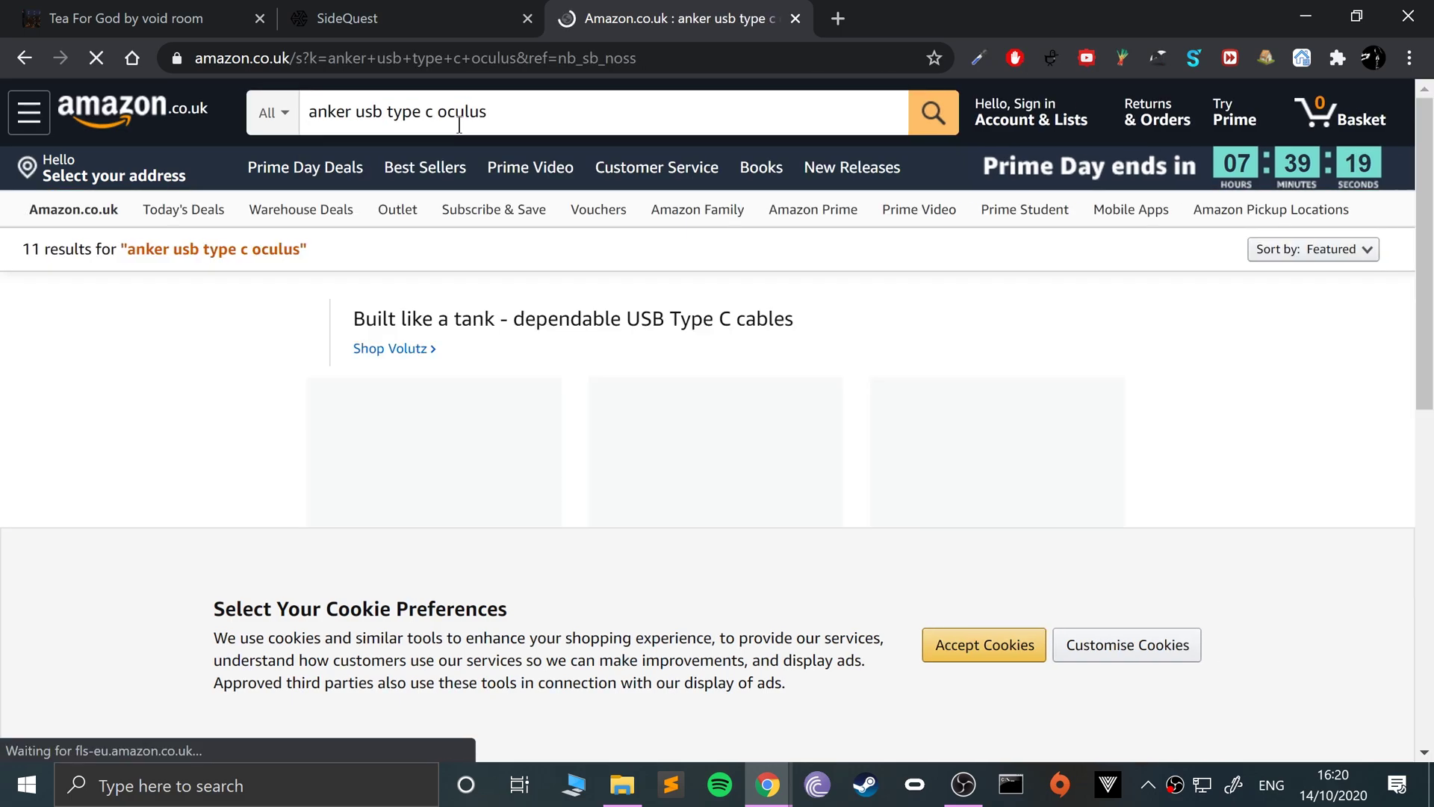
Accept cookies and browse the Anker USB-C cable results, including the 3ft cable.
{"action": "scroll", "coordinate": [602, 449], "scroll_direction": "down", "scroll_amount": 5}
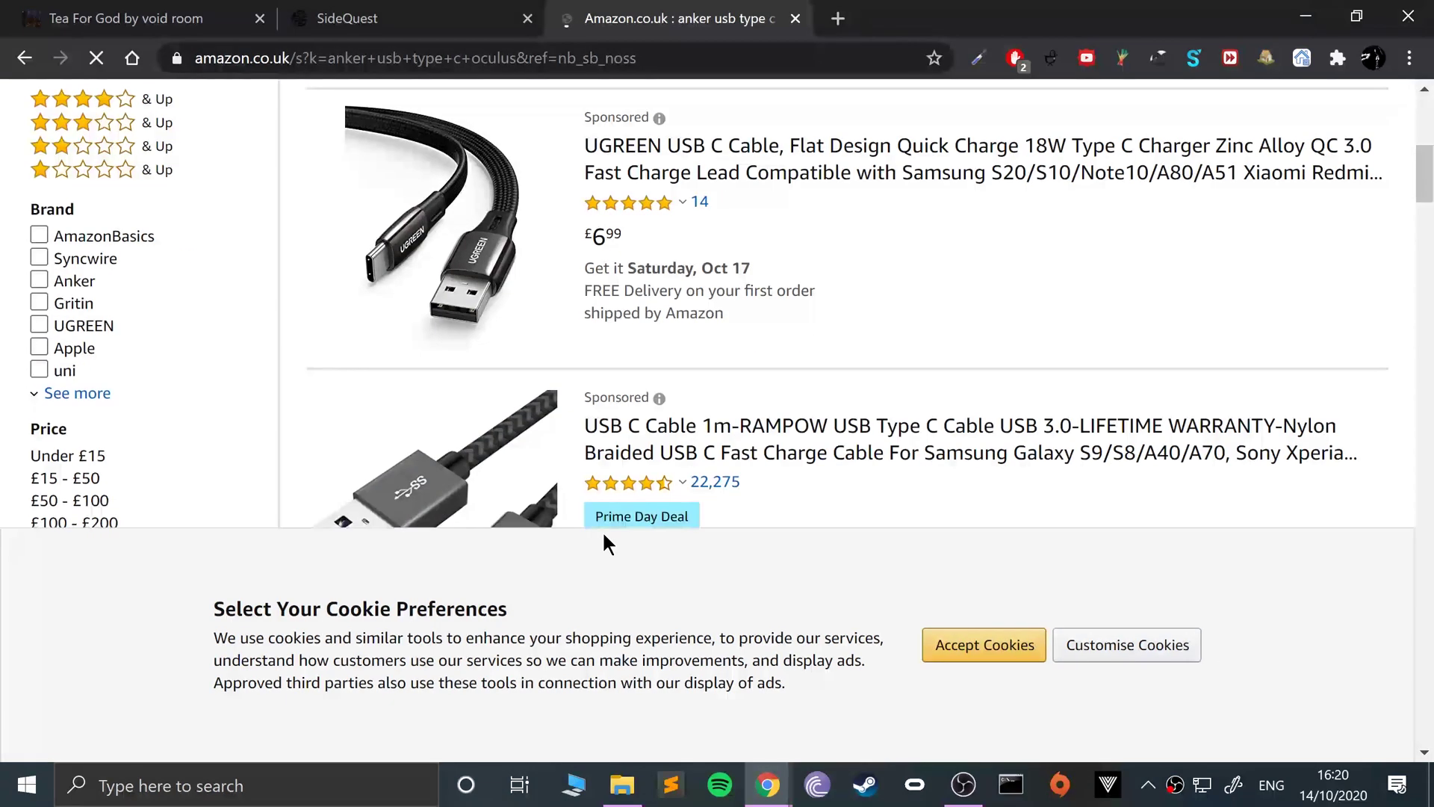
{"action": "left_click", "coordinate": [1010, 637]}
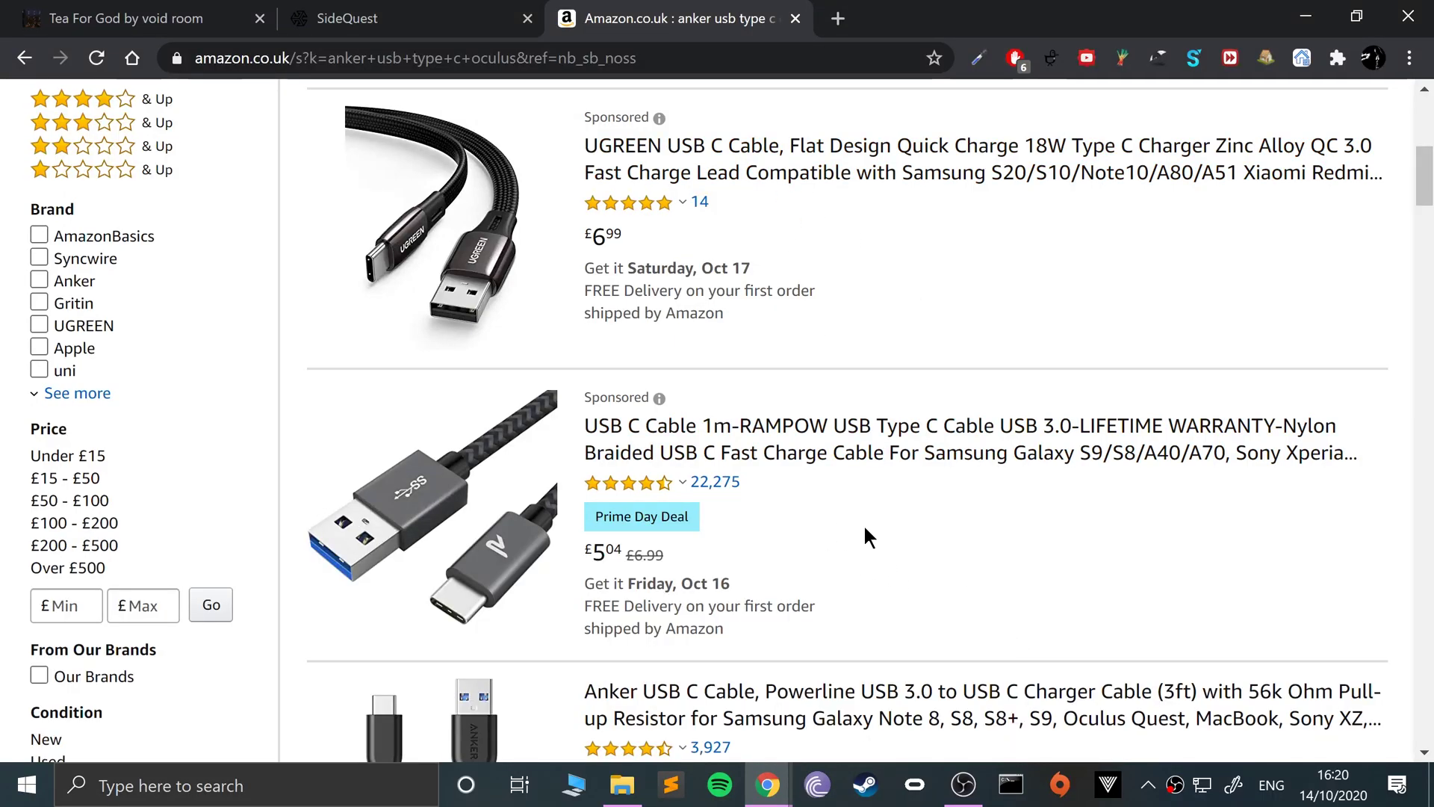
{"action": "scroll", "coordinate": [863, 531], "scroll_direction": "down", "scroll_amount": 3}
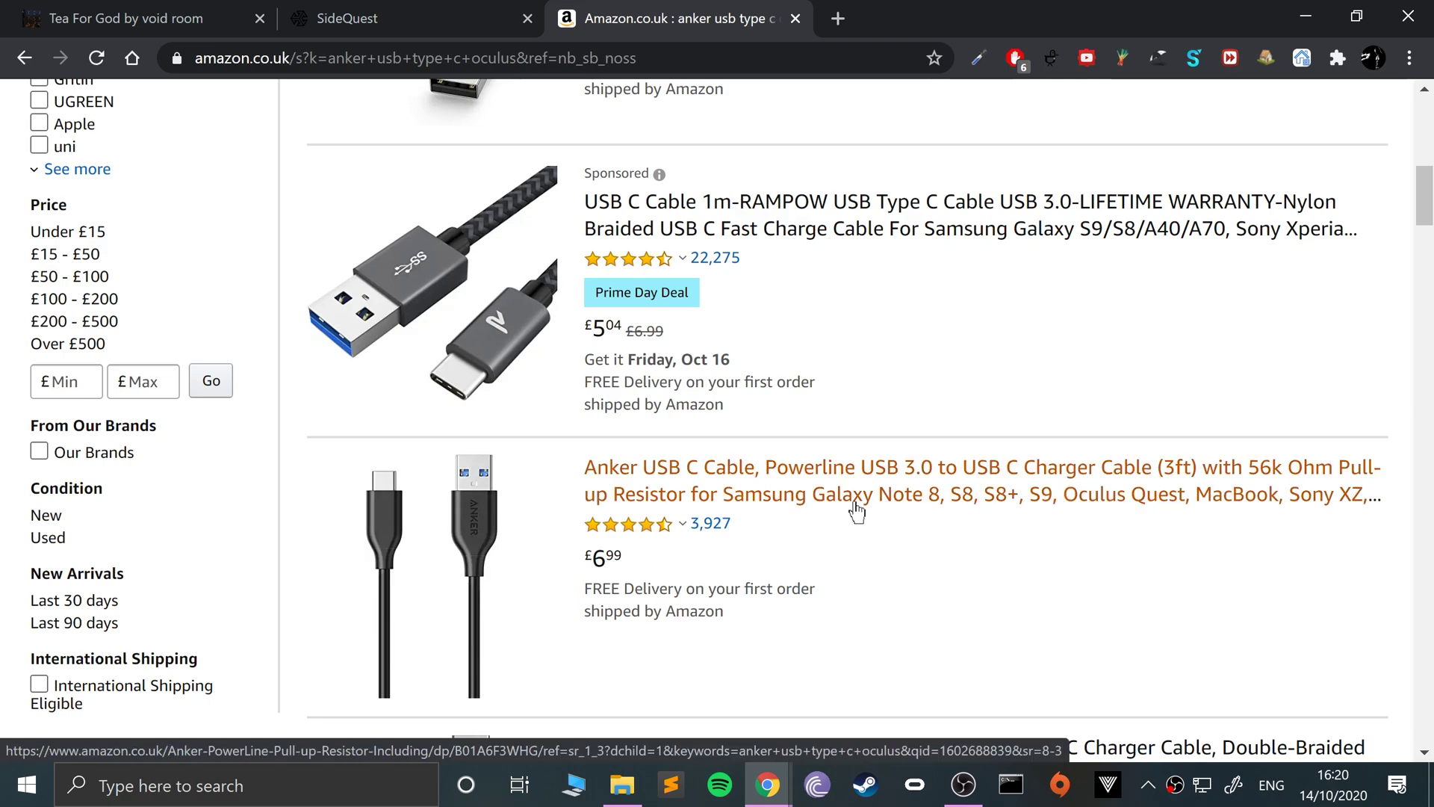
{"action": "scroll", "coordinate": [861, 531], "scroll_direction": "down", "scroll_amount": 3}
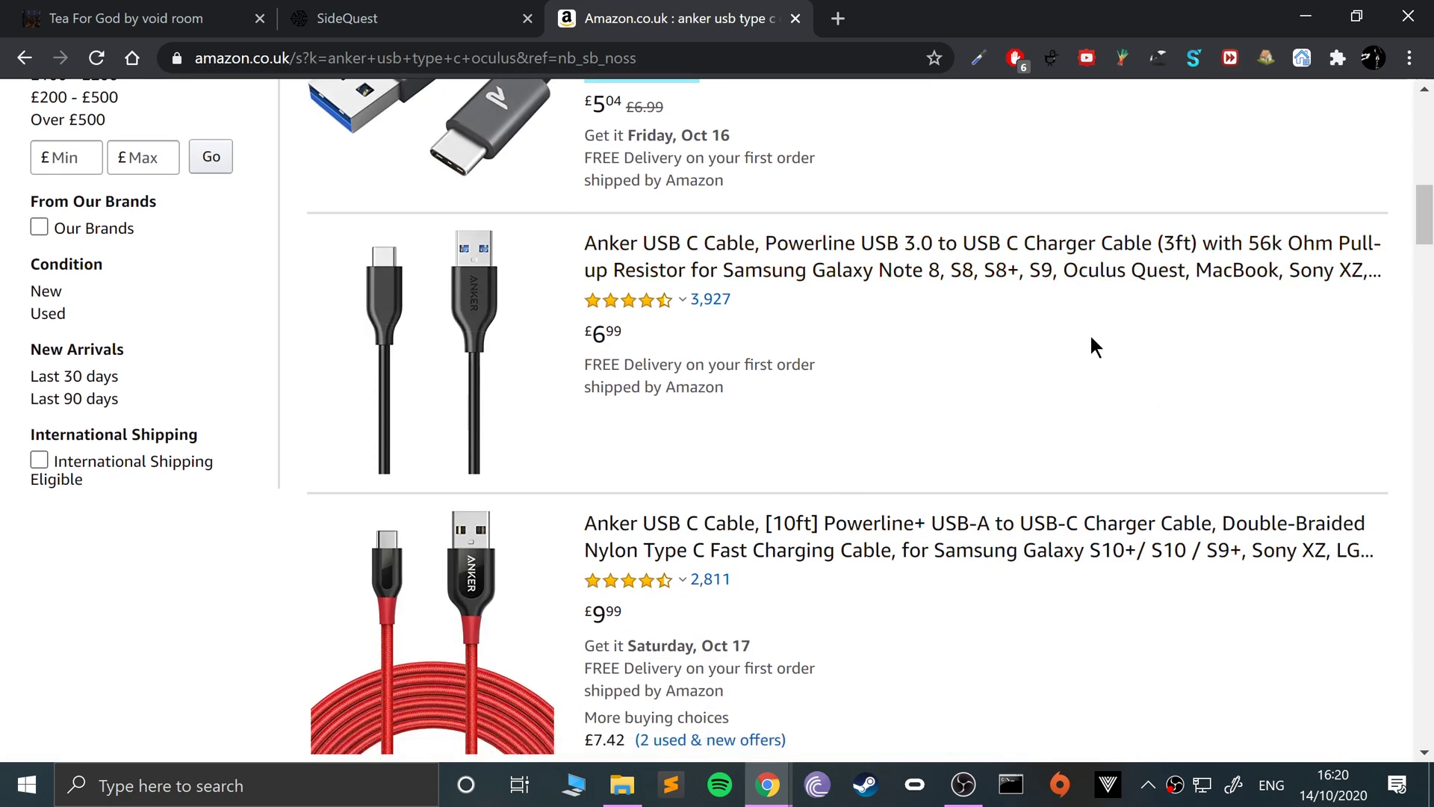
{"action": "left_click_drag", "start_coordinate": [1016, 411], "coordinate": [729, 246]}
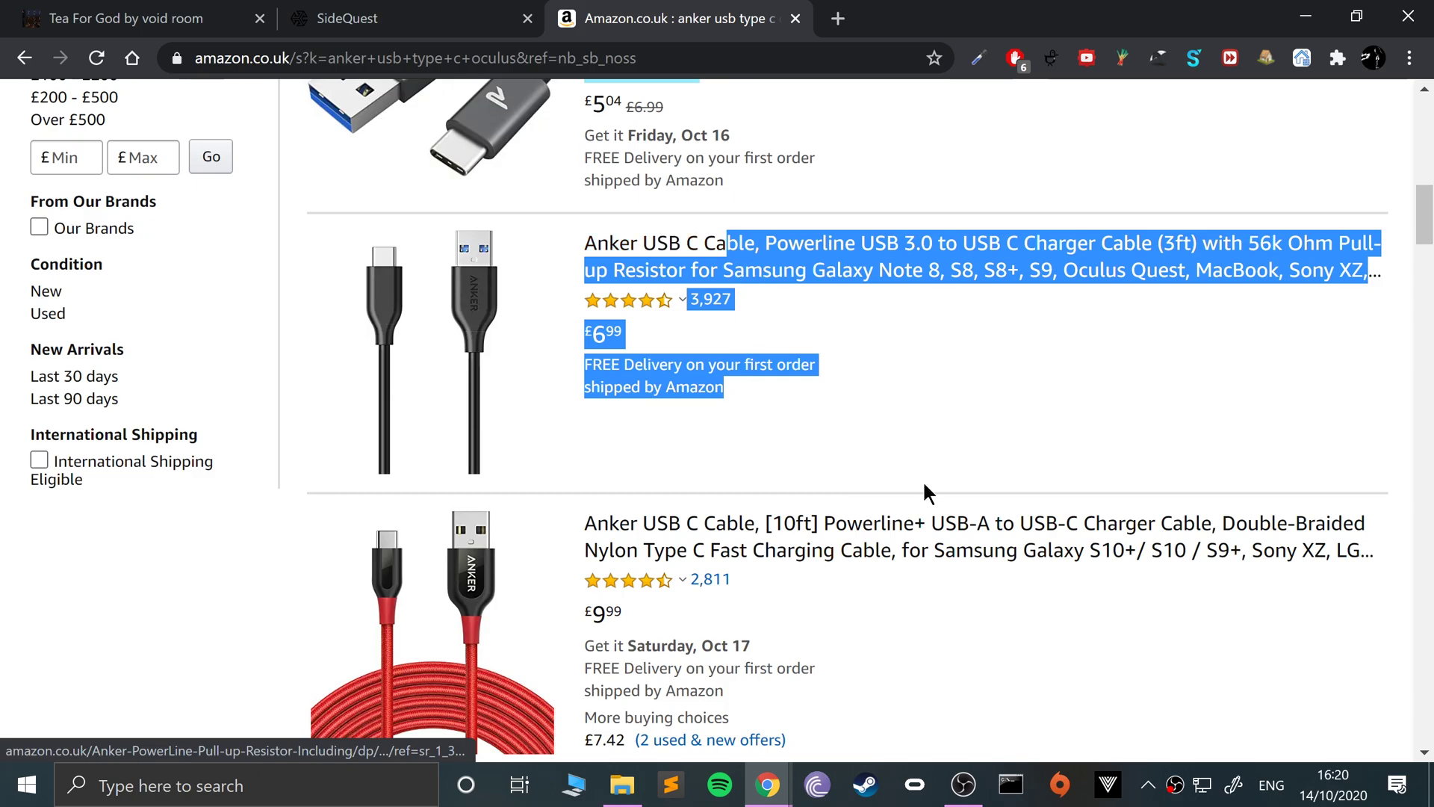
{"action": "left_click", "coordinate": [931, 440]}
{"action": "scroll", "coordinate": [814, 456], "scroll_direction": "down", "scroll_amount": 1}
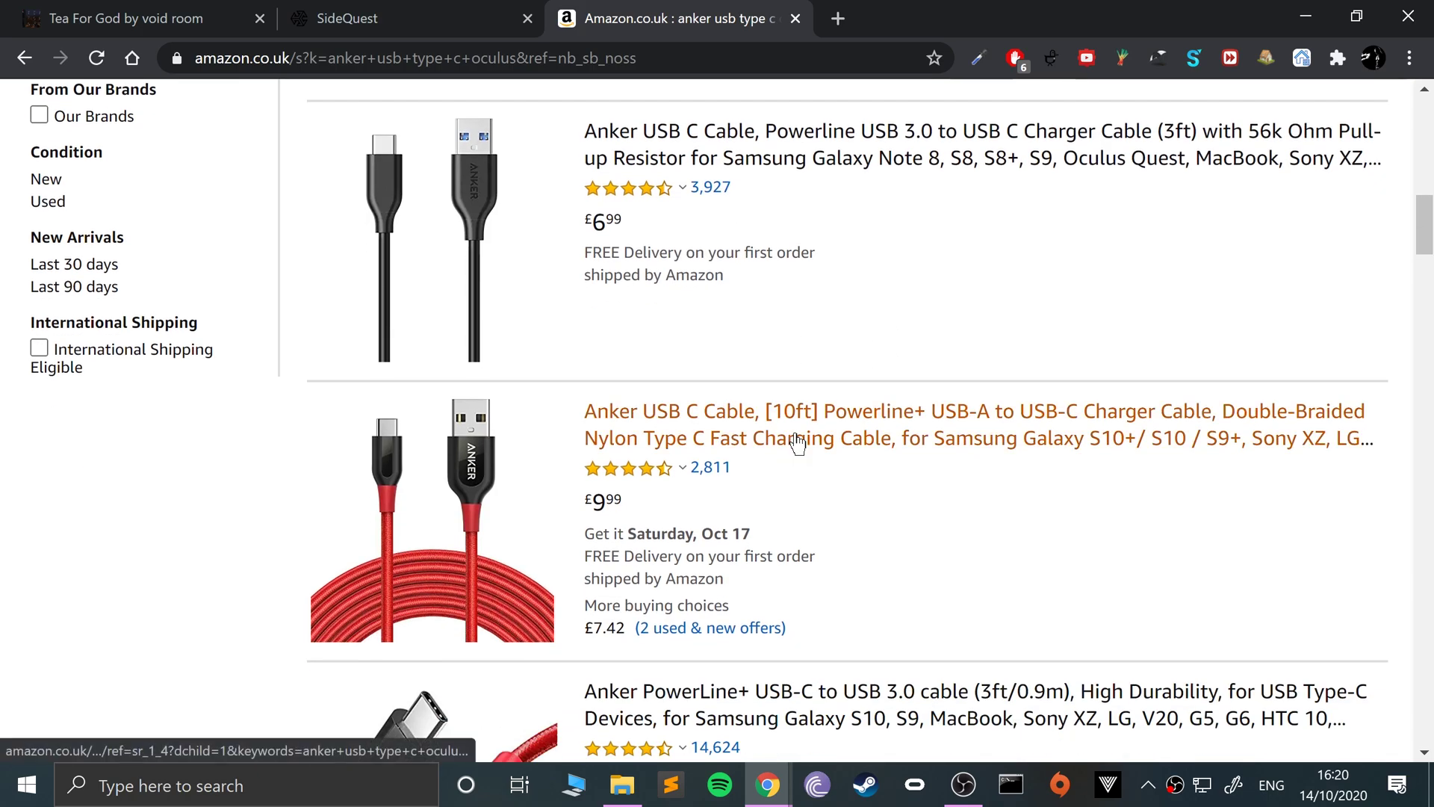
{"action": "scroll", "coordinate": [747, 381], "scroll_direction": "down", "scroll_amount": 5}
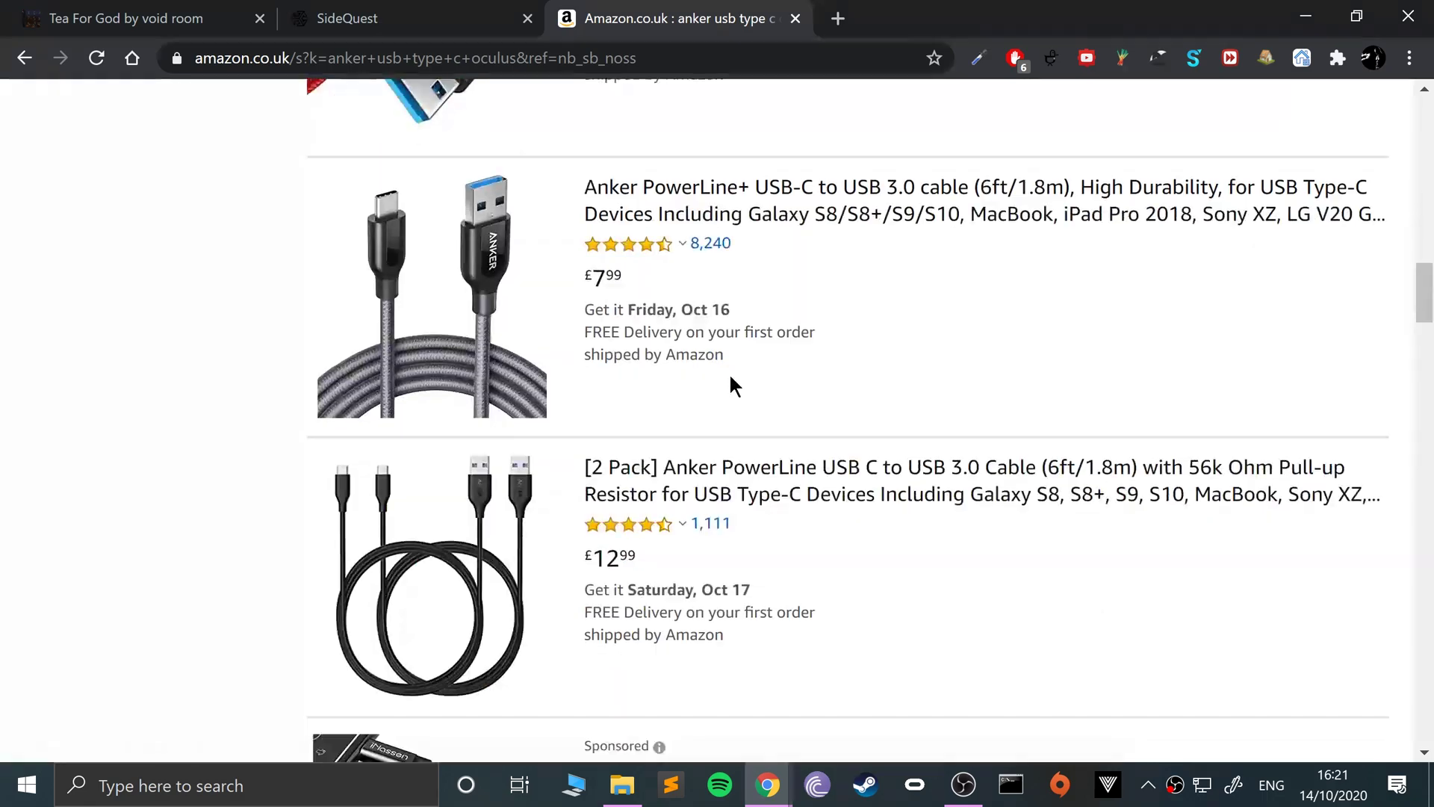
{"action": "scroll", "coordinate": [725, 352], "scroll_direction": "up", "scroll_amount": 8}
{"action": "scroll", "coordinate": [693, 329], "scroll_direction": "up", "scroll_amount": 5}
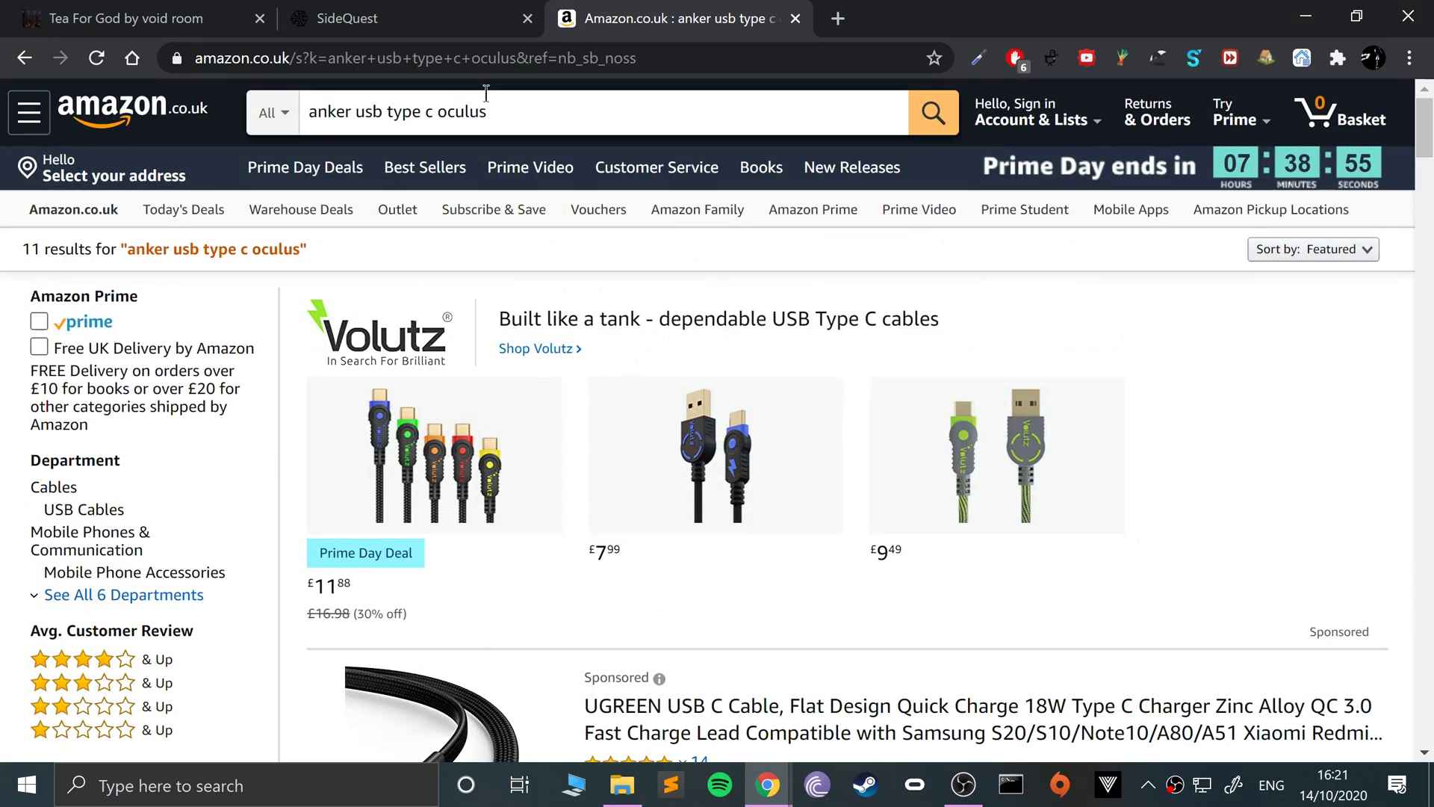
Replace the Amazon search with 'ugreen active' and run it.
{"action": "left_click_drag", "start_coordinate": [489, 112], "coordinate": [97, 61]}
{"action": "type", "text": "ugreen"}
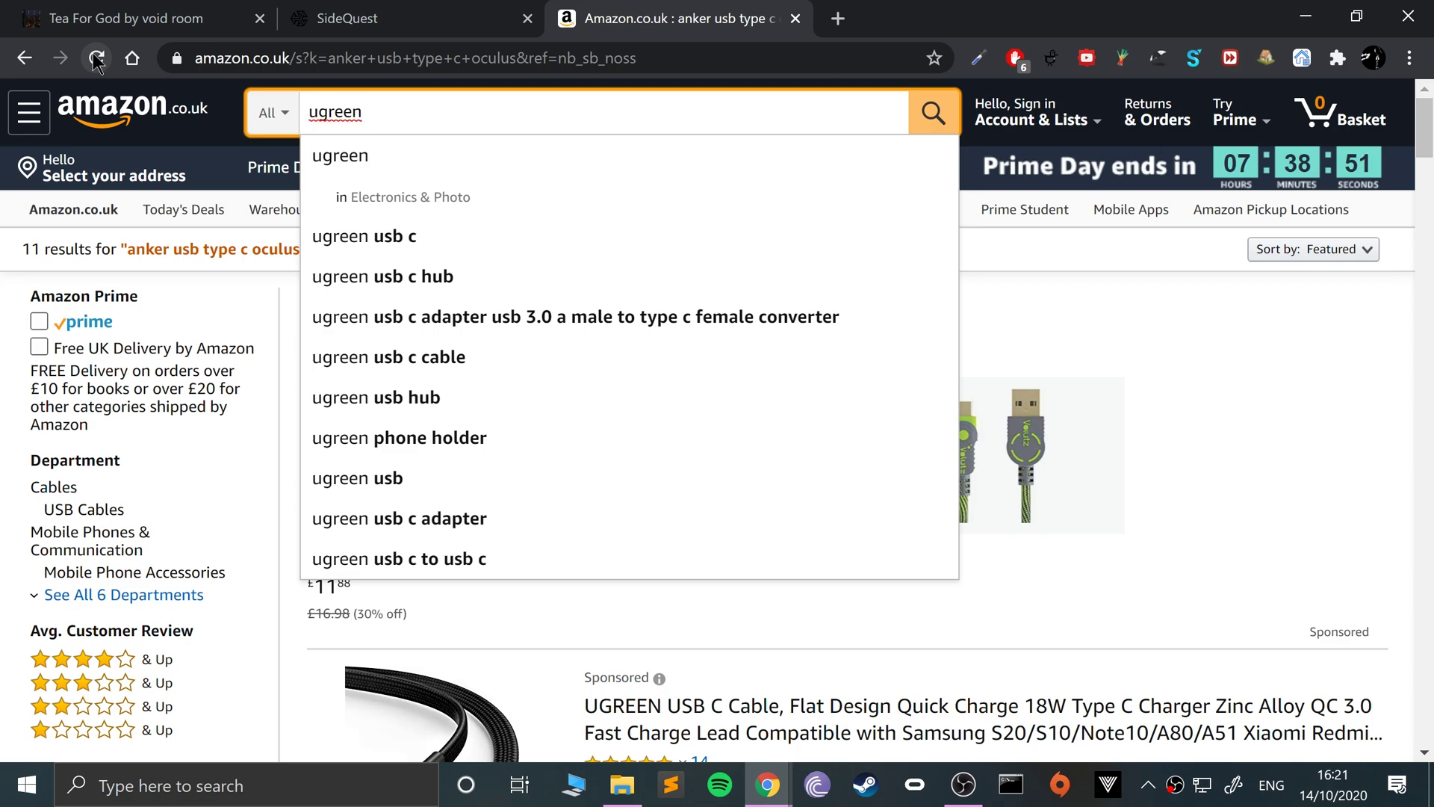
{"action": "type", "text": " ac"}
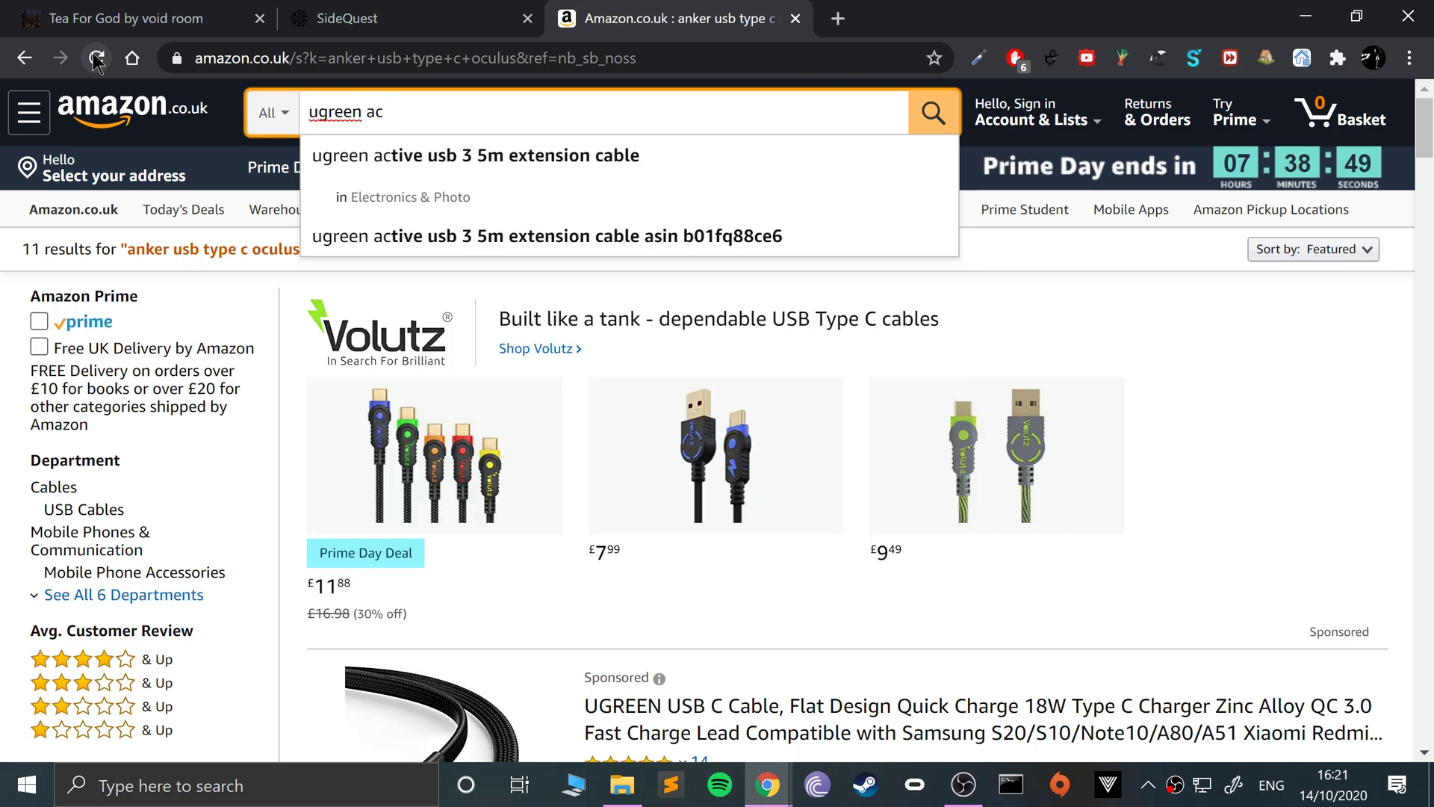
{"action": "key", "text": "Down"}
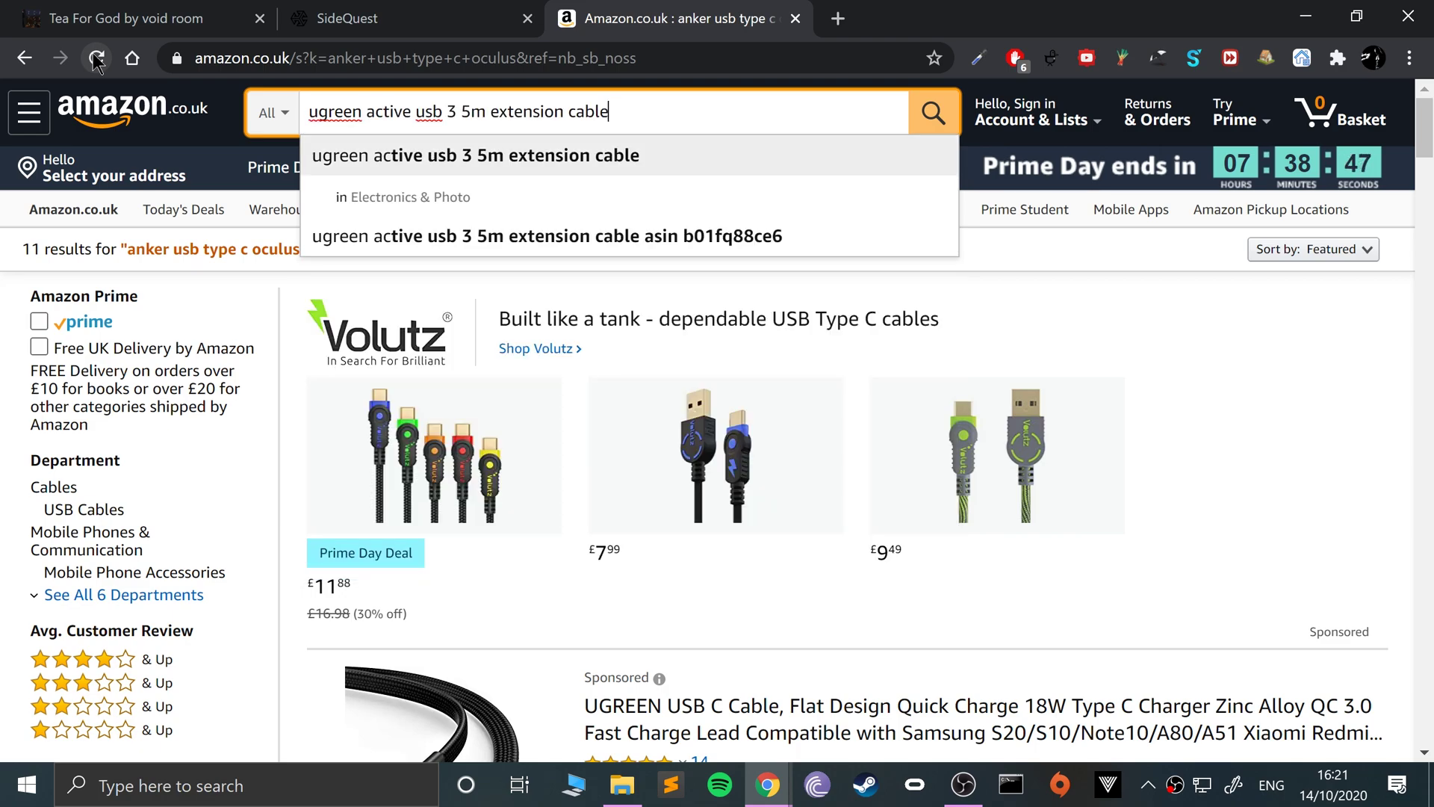
{"action": "left_click_drag", "start_coordinate": [416, 113], "coordinate": [848, 127]}
{"action": "key", "text": "Return"}
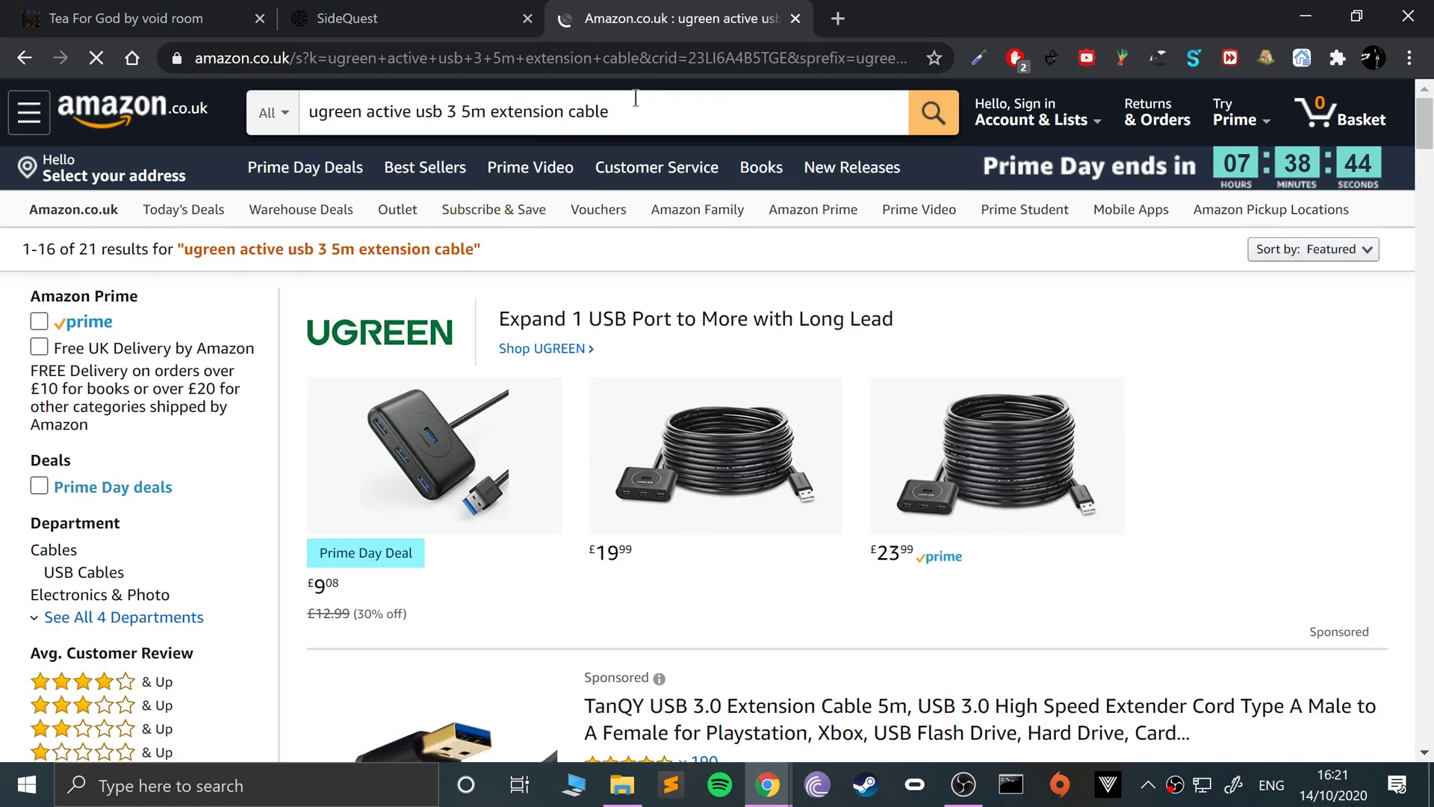
{"action": "left_click_drag", "start_coordinate": [463, 112], "coordinate": [608, 112]}
{"action": "key", "text": "BackSpace"}
{"action": "key", "text": "BackSpace"}
{"action": "key", "text": "BackSpace"}
{"action": "key", "text": "BackSpace"}
{"action": "key", "text": "BackSpace"}
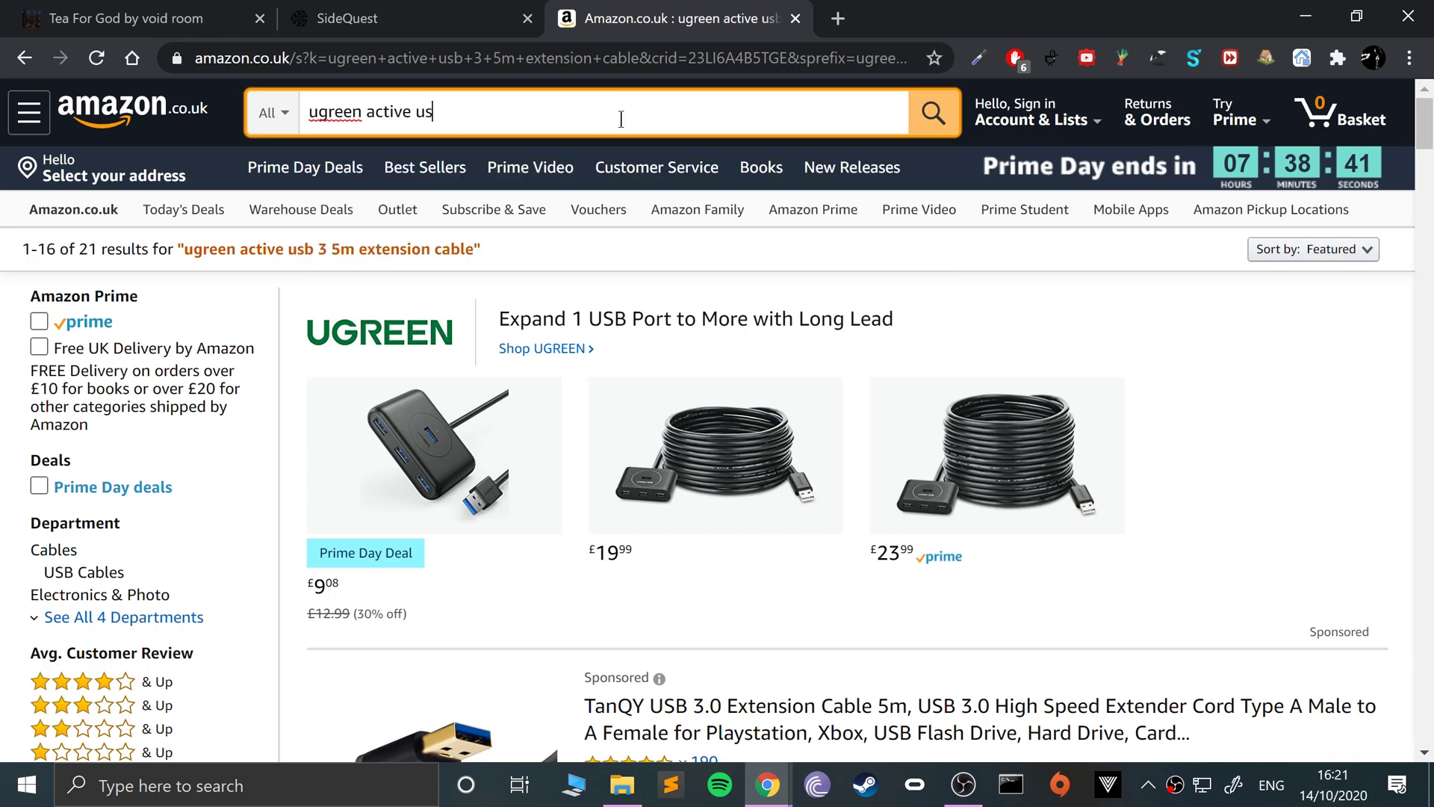
{"action": "key", "text": "BackSpace"}
{"action": "key", "text": "BackSpace"}
{"action": "key", "text": "Return"}
Open the UGREEN 5M USB 3.0 active extension cable listing, priced £23.99.
{"action": "scroll", "coordinate": [829, 278], "scroll_direction": "down", "scroll_amount": 5}
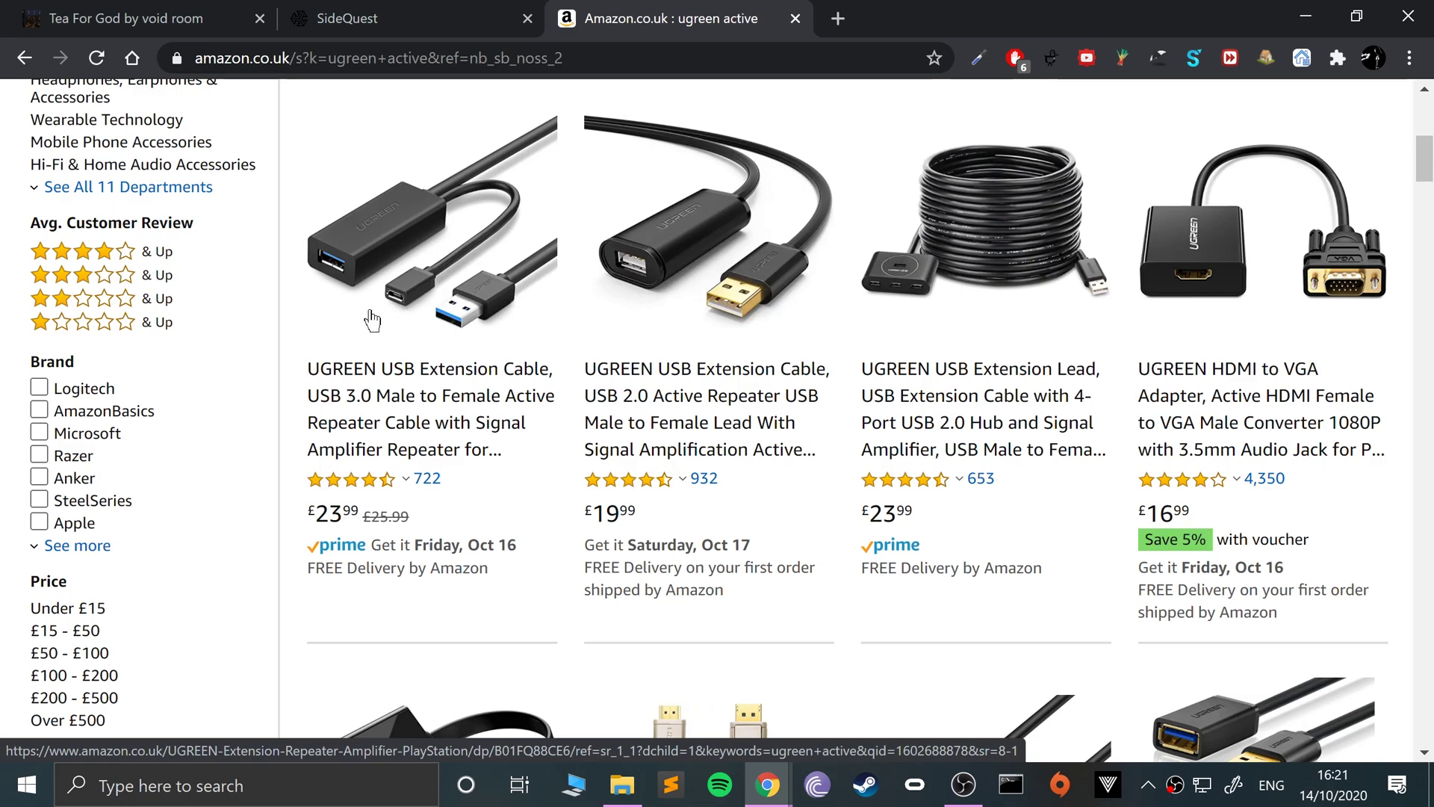
{"action": "scroll", "coordinate": [404, 313], "scroll_direction": "down", "scroll_amount": 1}
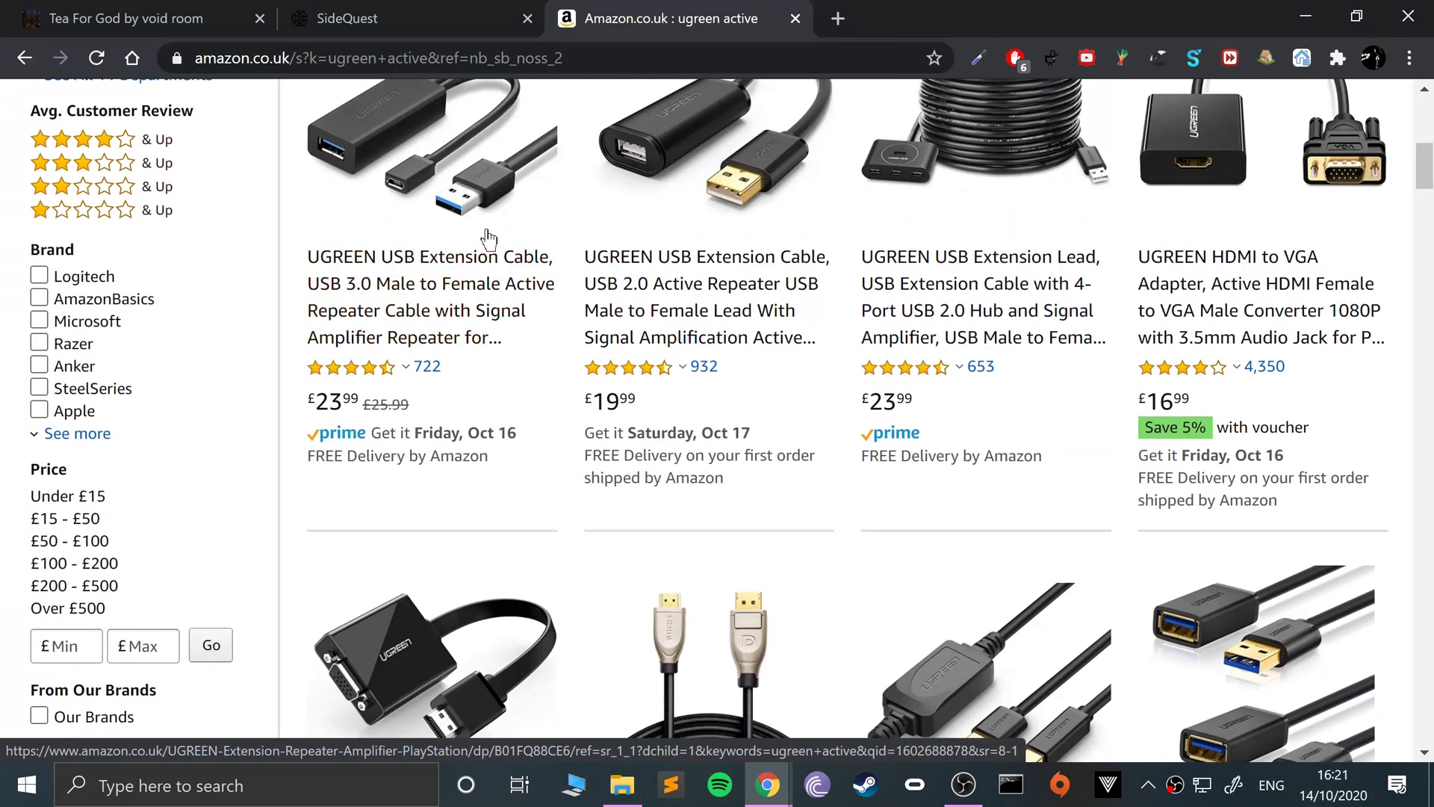
{"action": "left_click", "coordinate": [473, 288]}
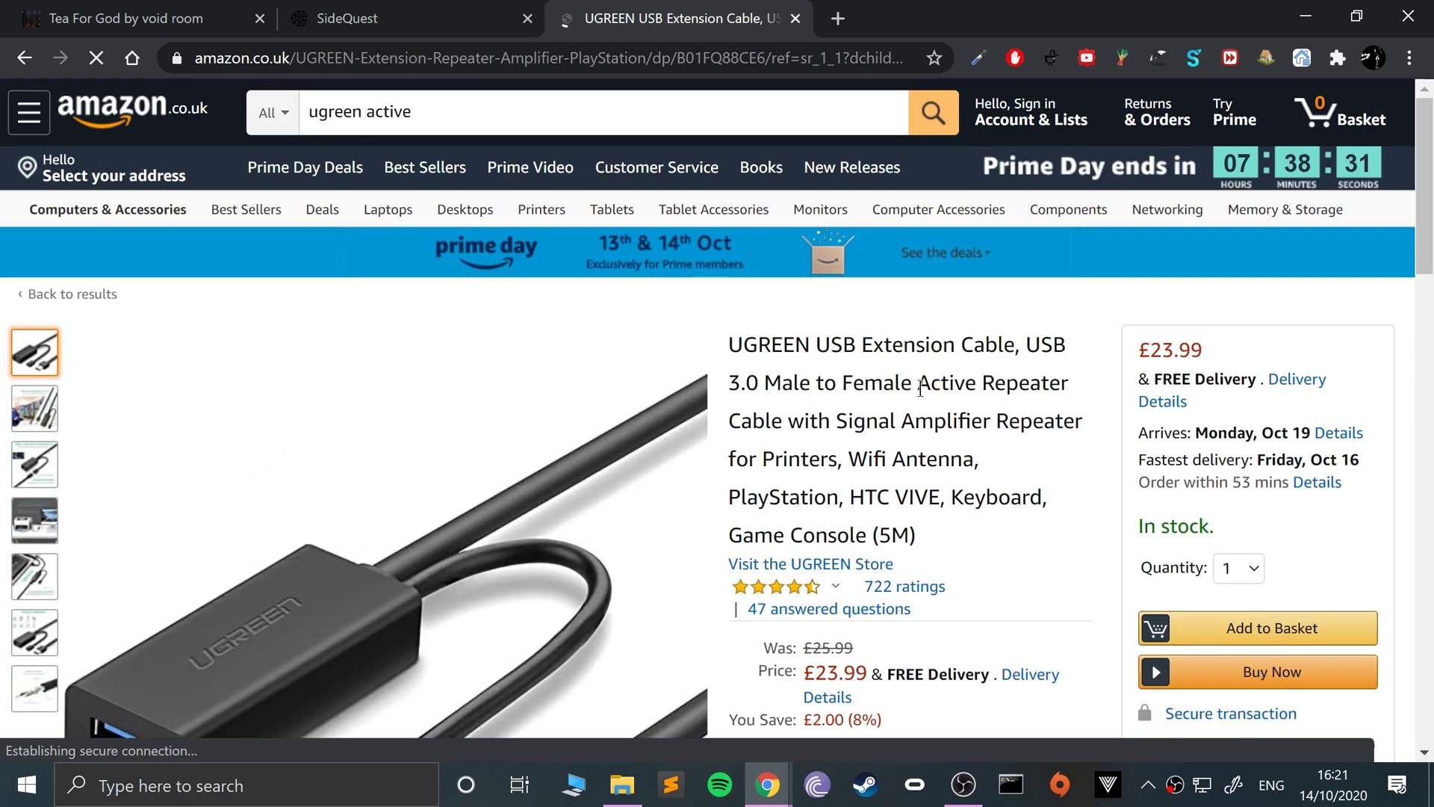
{"action": "scroll", "coordinate": [923, 387], "scroll_direction": "down", "scroll_amount": 1}
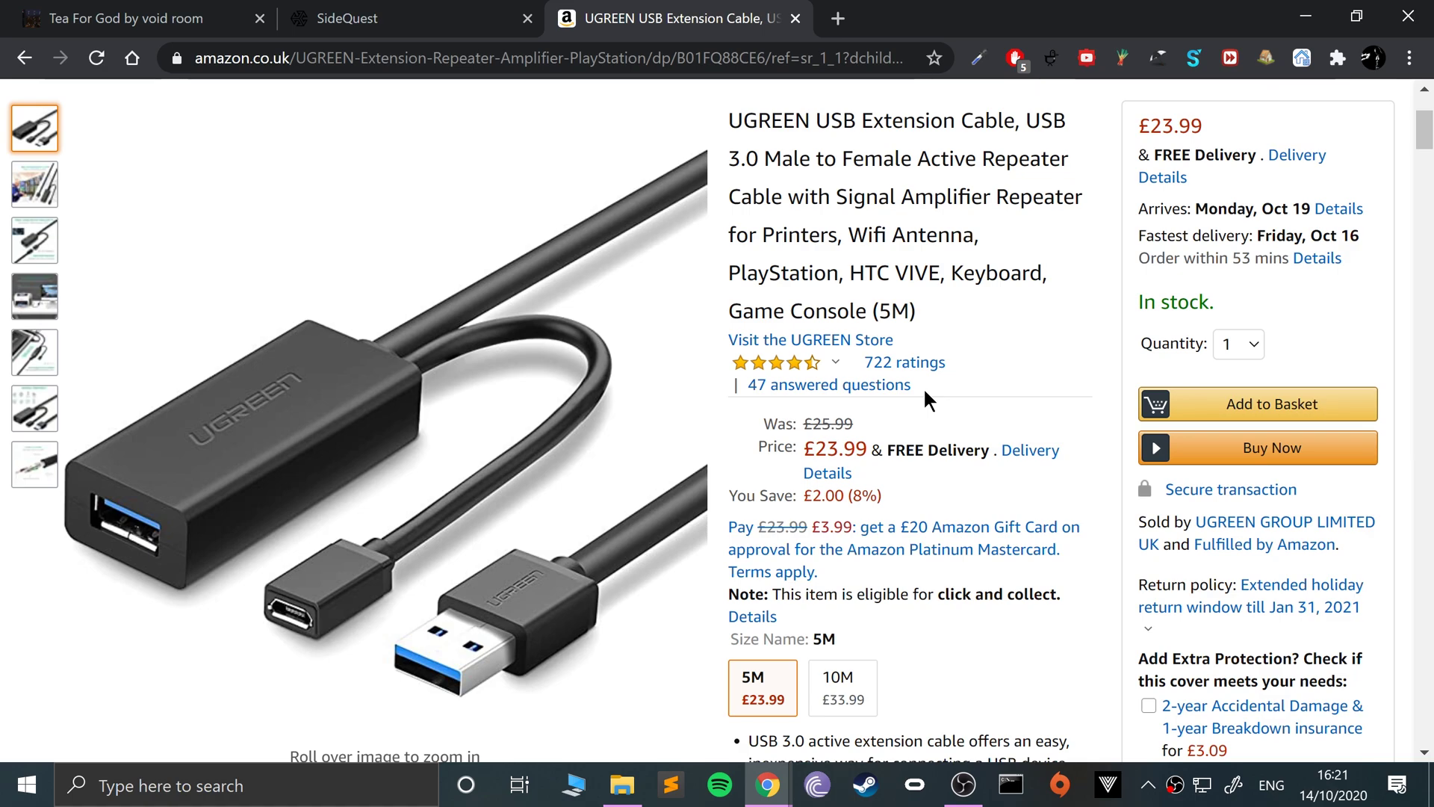
{"action": "scroll", "coordinate": [741, 672], "scroll_direction": "down", "scroll_amount": 1}
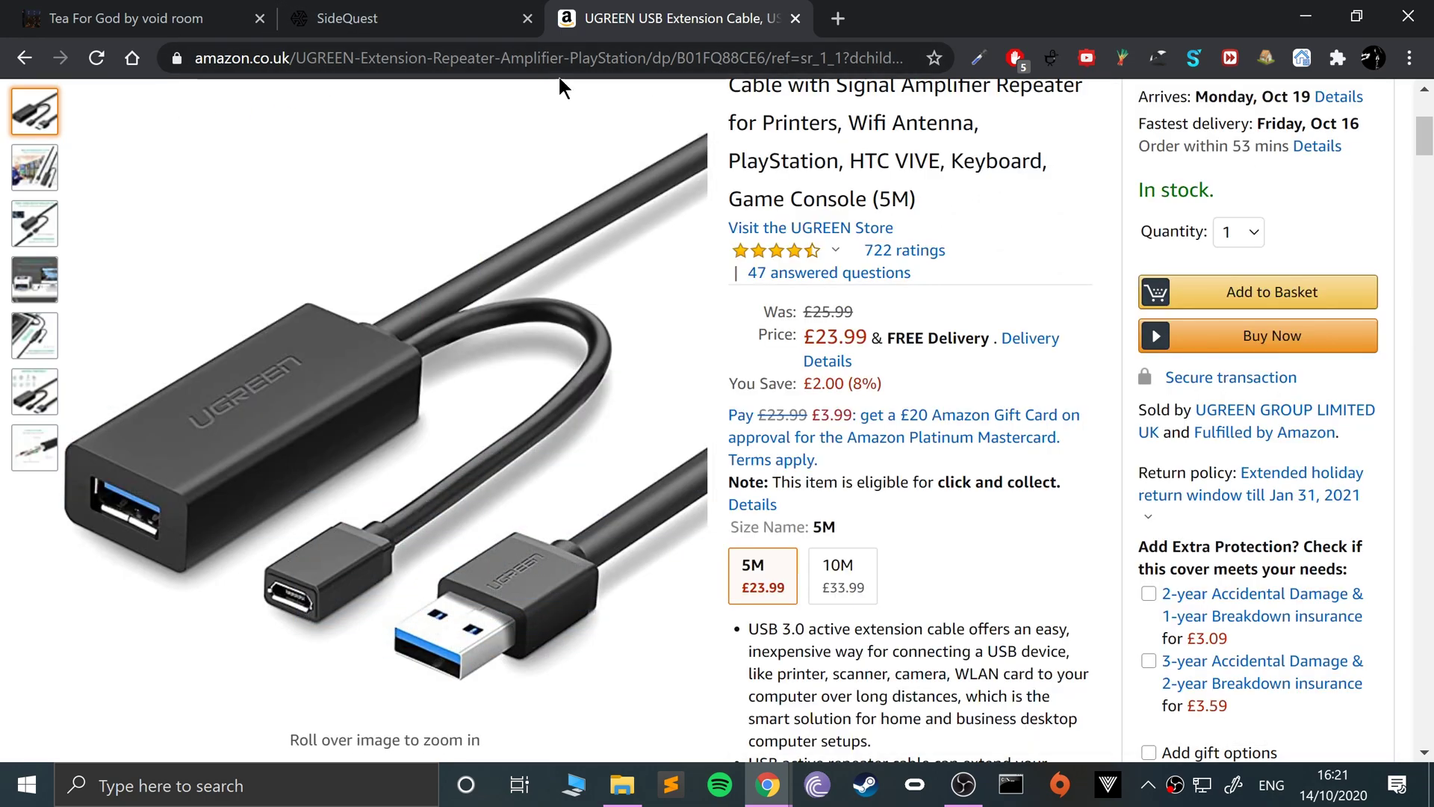
Close the Amazon tab and return to the SideQuest setup guide's Unlock Pattern note.
{"action": "left_click", "coordinate": [504, 28]}
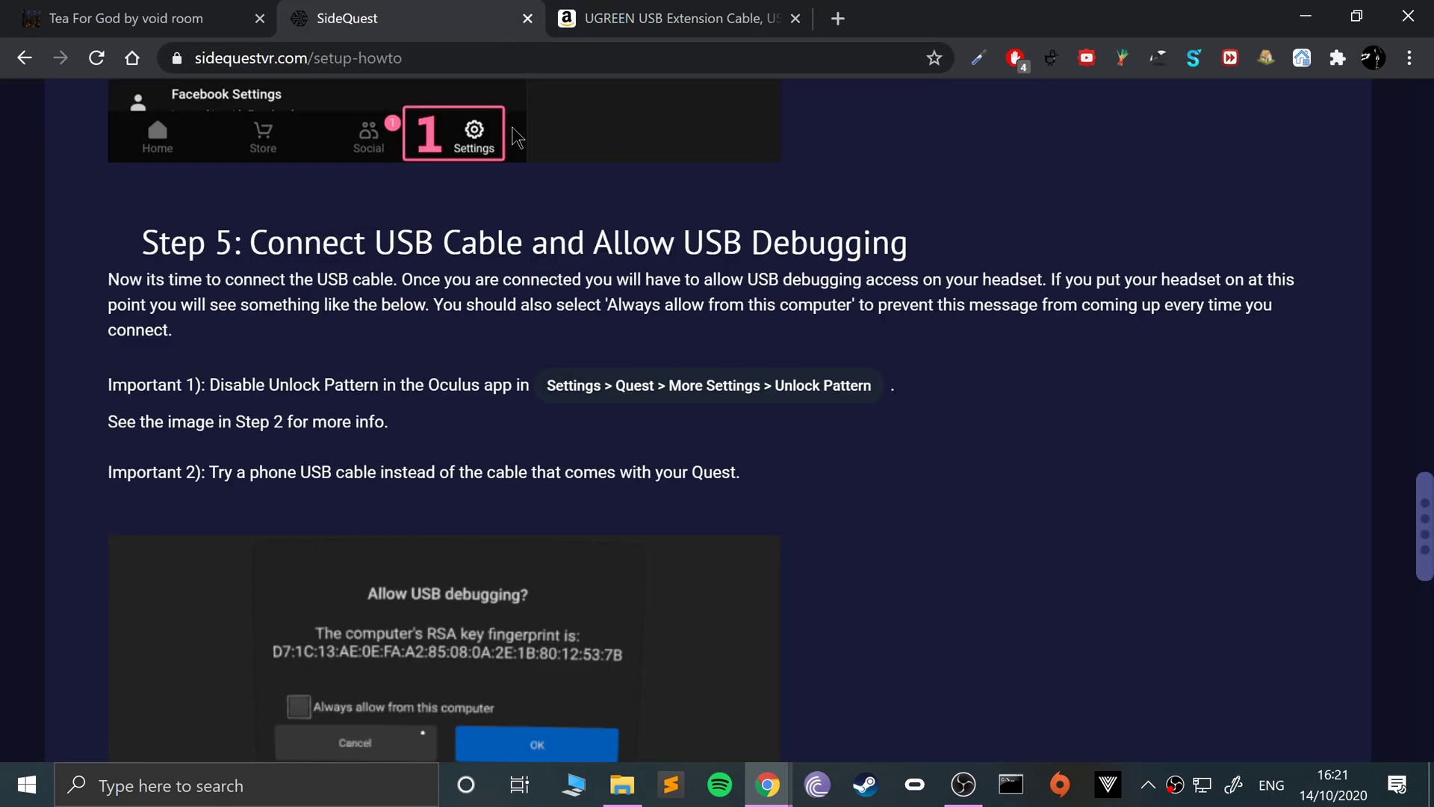
{"action": "middle_click", "coordinate": [723, 19]}
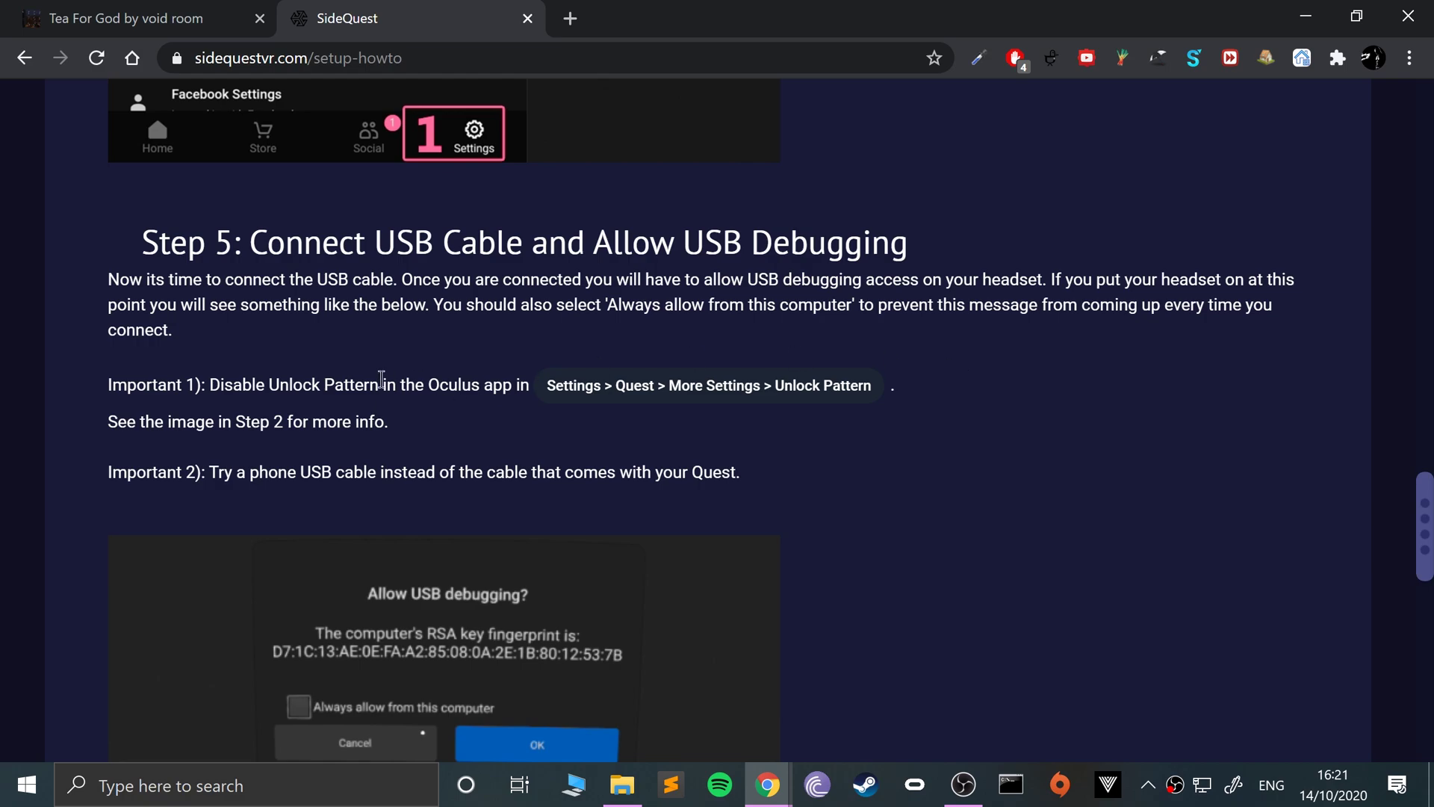
{"action": "left_click_drag", "start_coordinate": [369, 381], "coordinate": [465, 382]}
{"action": "left_click", "coordinate": [495, 367]}
Scroll the setup guide past Step 5 to the 'That's it! You are done!' section.
{"action": "scroll", "coordinate": [859, 325], "scroll_direction": "down", "scroll_amount": 1}
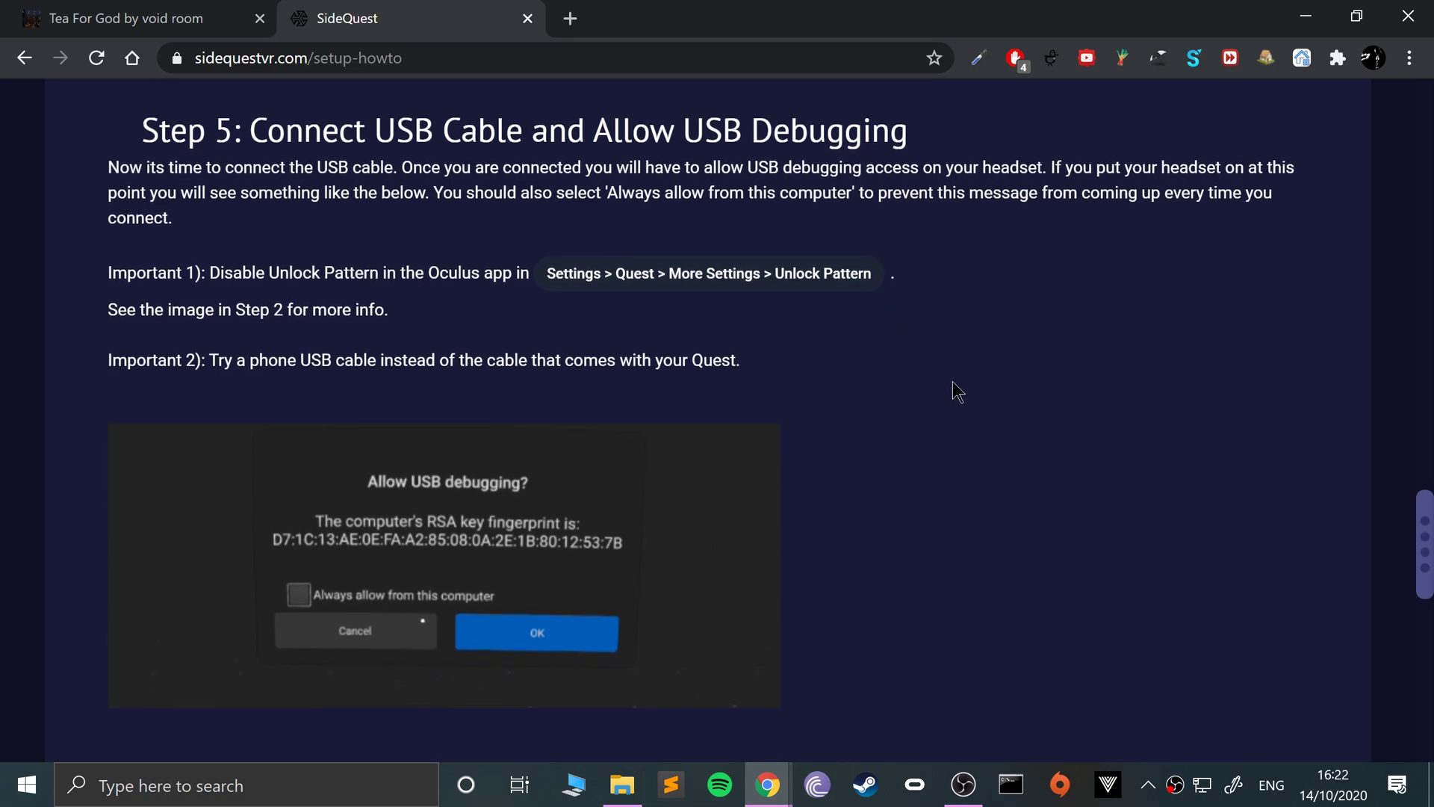
{"action": "scroll", "coordinate": [960, 391], "scroll_direction": "up", "scroll_amount": 1}
{"action": "scroll", "coordinate": [960, 391], "scroll_direction": "down", "scroll_amount": 1}
{"action": "scroll", "coordinate": [798, 641], "scroll_direction": "down", "scroll_amount": 2}
{"action": "scroll", "coordinate": [1013, 605], "scroll_direction": "down", "scroll_amount": 4}
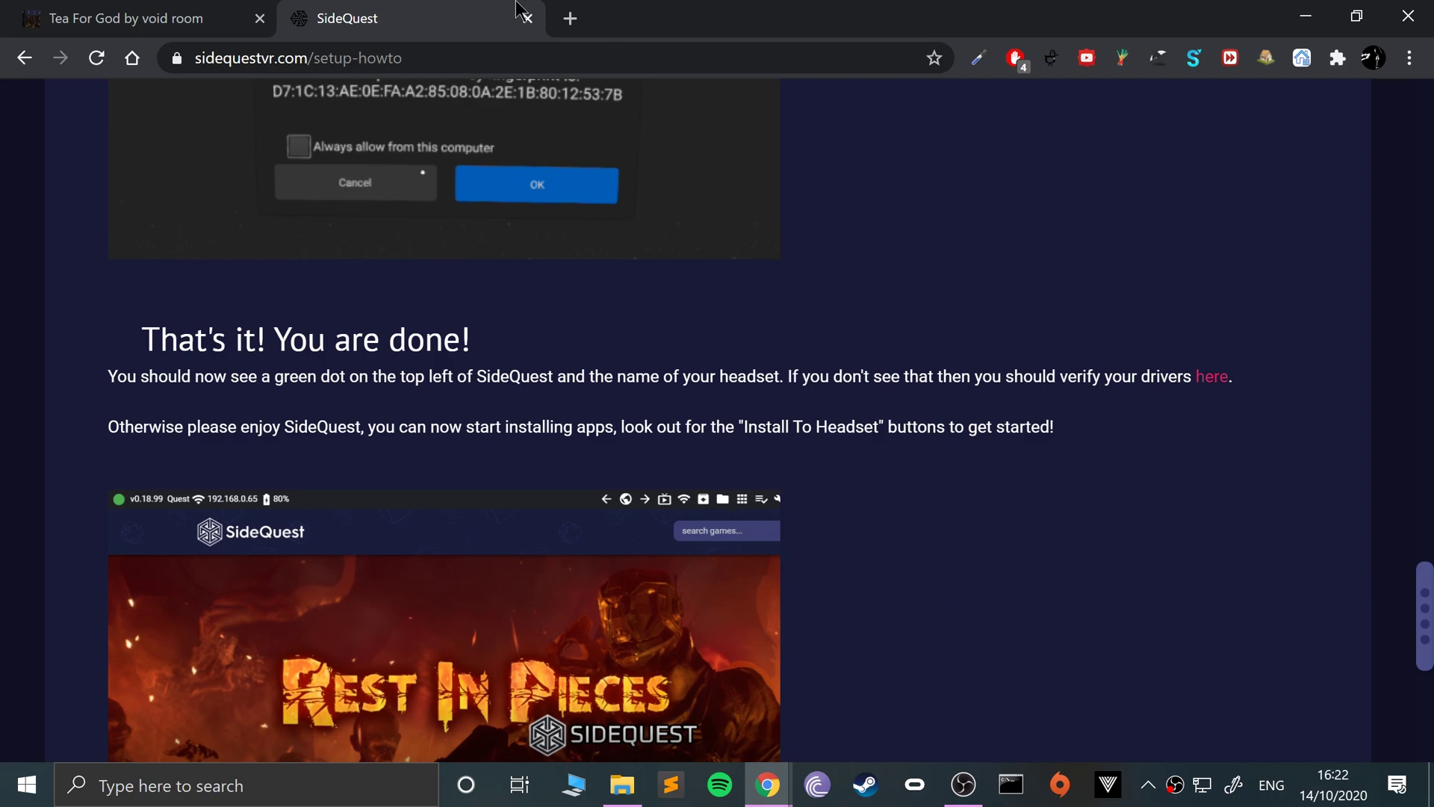
Run the SideQuest setup installer from the downloads folder, installing for all users.
{"action": "left_click", "coordinate": [622, 784]}
{"action": "double_click", "coordinate": [297, 361]}
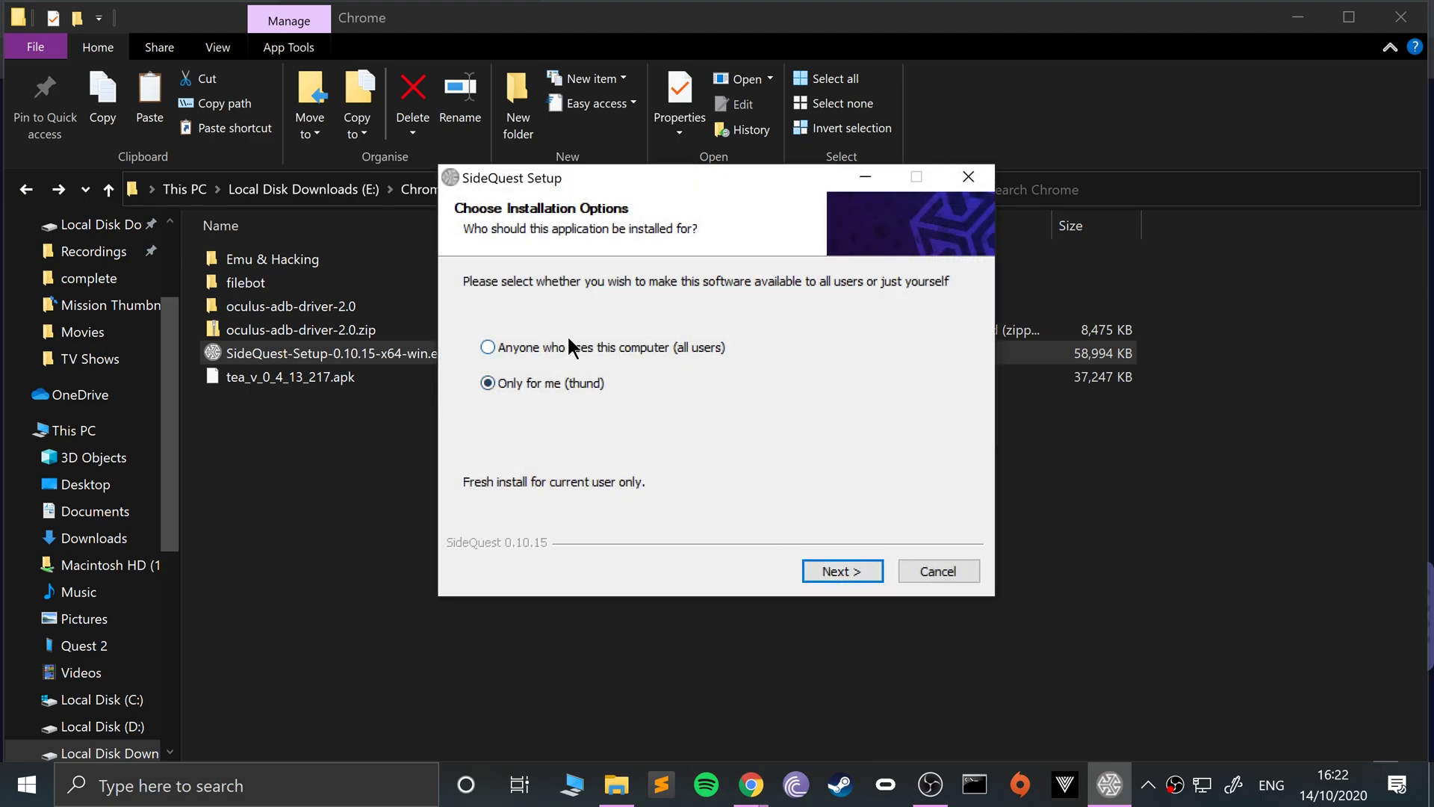
{"action": "left_click", "coordinate": [553, 346]}
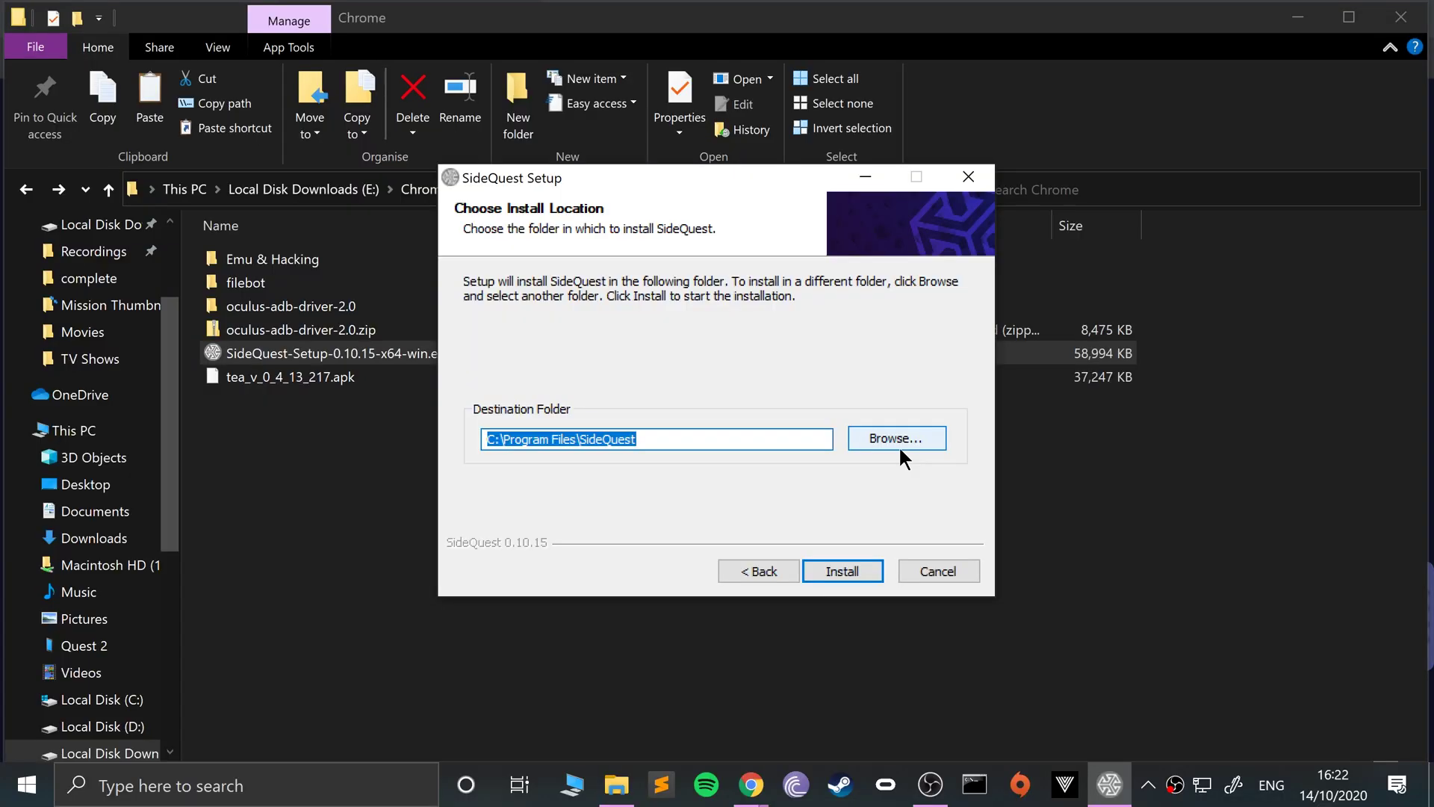
Set the destination folder to D:\Software\SideQuest.
{"action": "left_click", "coordinate": [899, 447]}
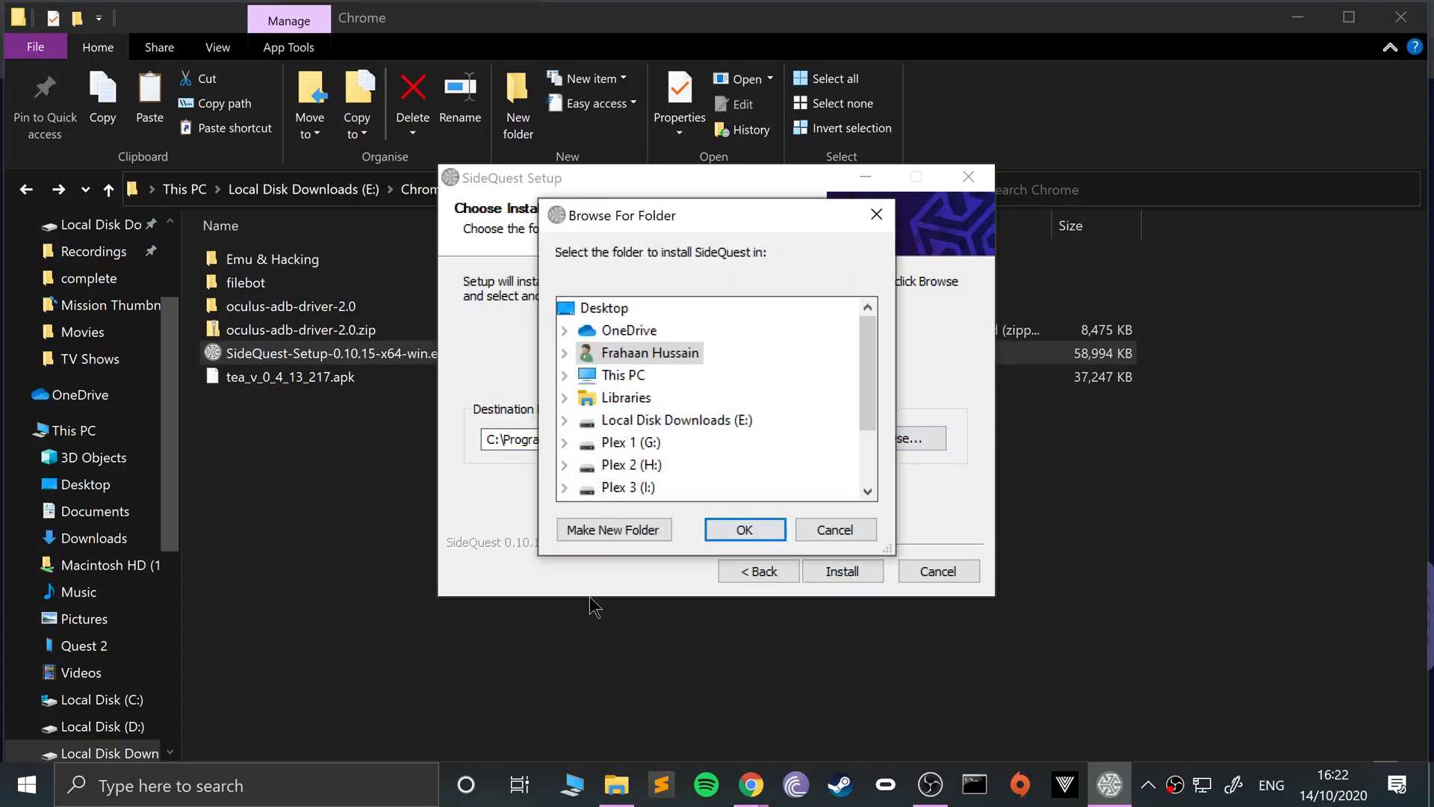
{"action": "scroll", "coordinate": [572, 464], "scroll_direction": "down", "scroll_amount": 2}
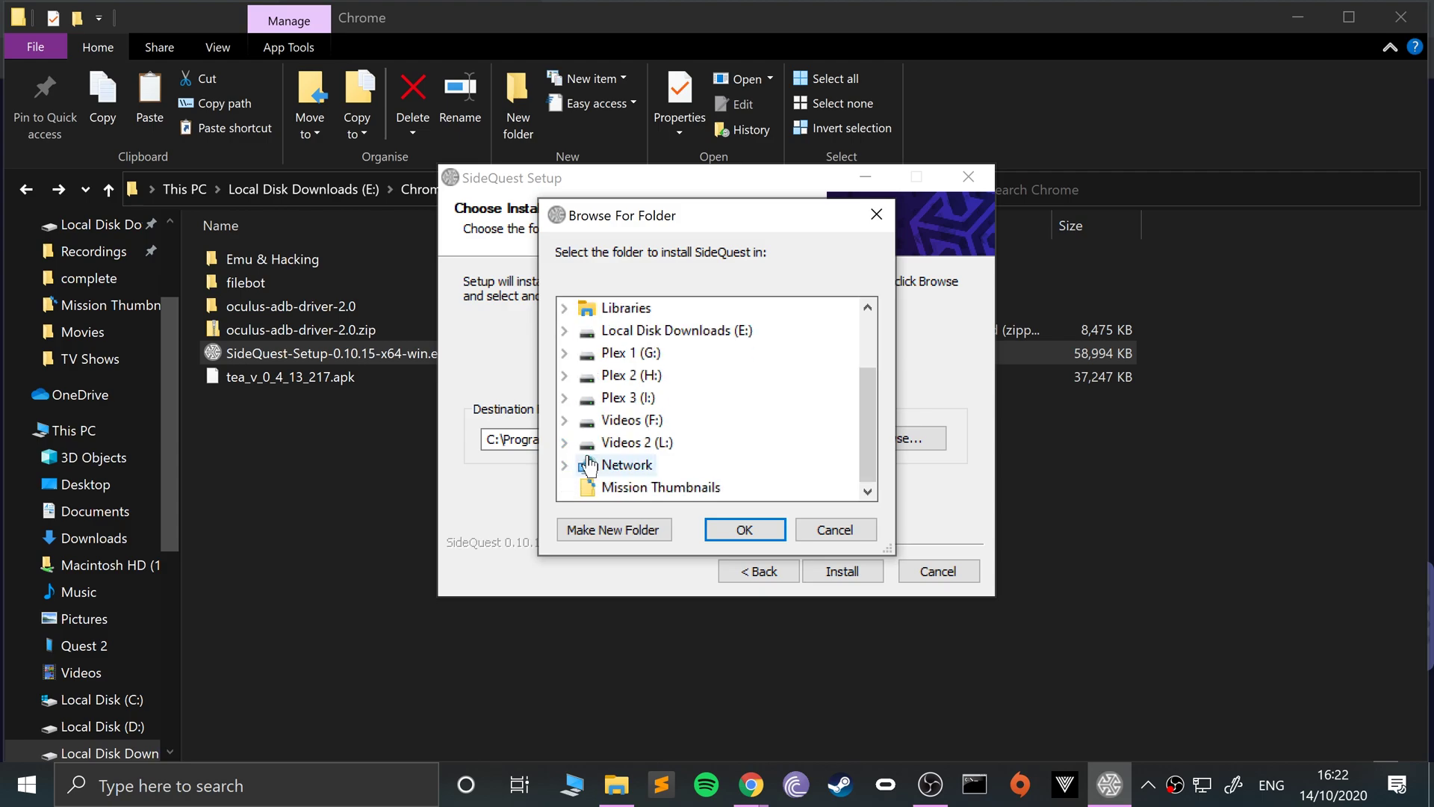
{"action": "scroll", "coordinate": [578, 385], "scroll_direction": "up", "scroll_amount": 2}
{"action": "left_click", "coordinate": [564, 375]}
{"action": "scroll", "coordinate": [593, 404], "scroll_direction": "down", "scroll_amount": 2}
{"action": "left_click", "coordinate": [586, 375]}
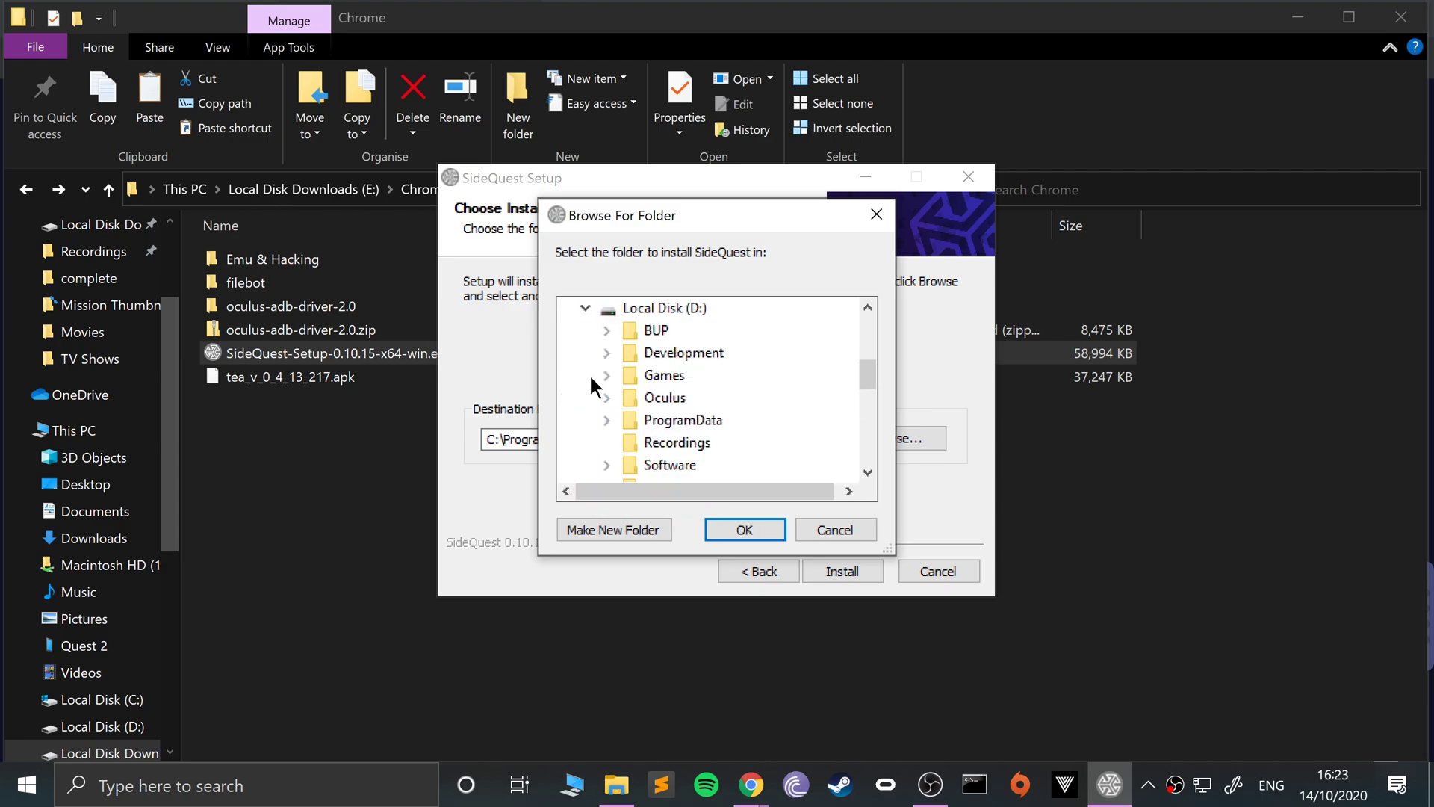
{"action": "left_click", "coordinate": [660, 467]}
{"action": "left_click", "coordinate": [749, 530]}
{"action": "left_click", "coordinate": [639, 439]}
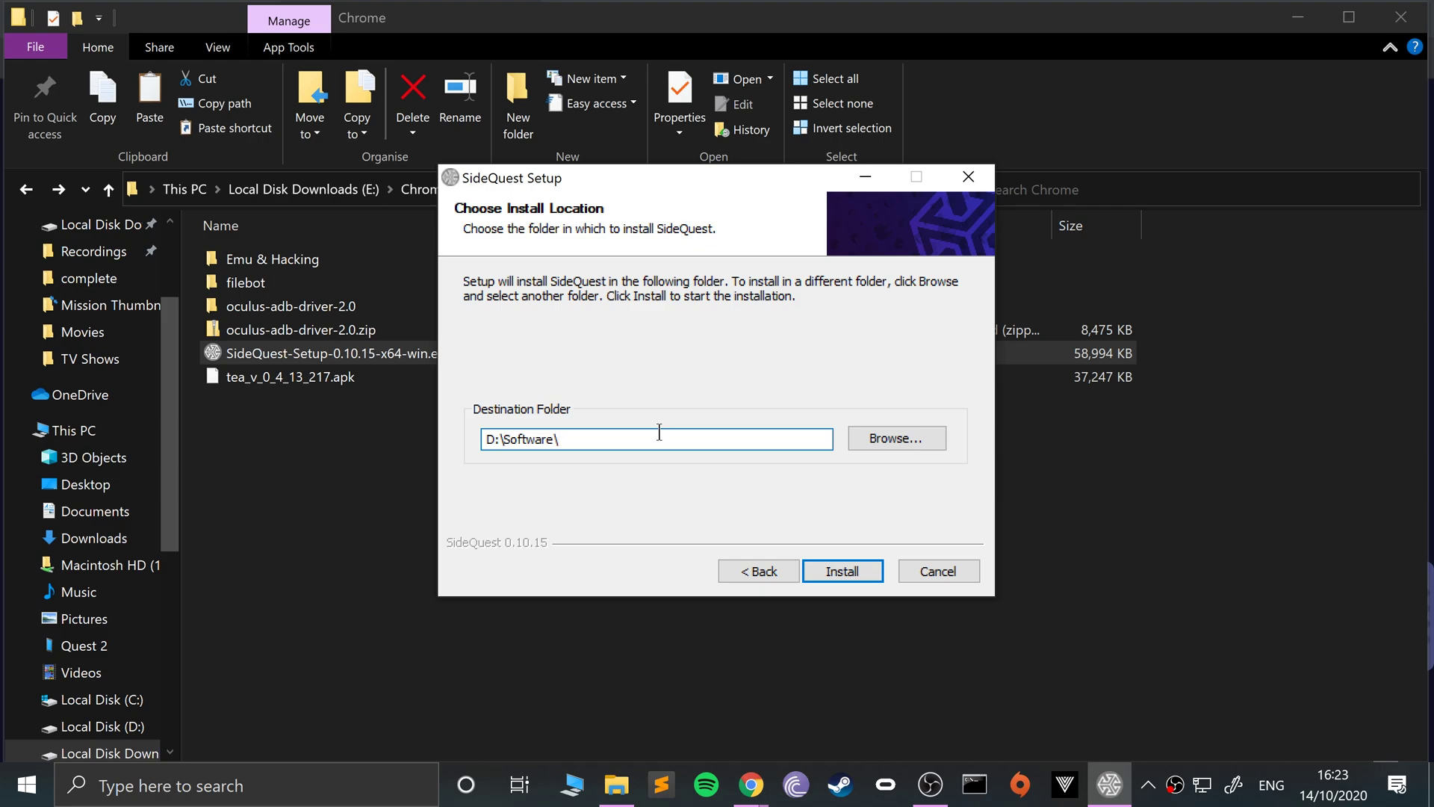
{"action": "type", "text": "SideQuest"}
Install SideQuest 0.10.15 and close the installer when it completes.
{"action": "left_click", "coordinate": [847, 578]}
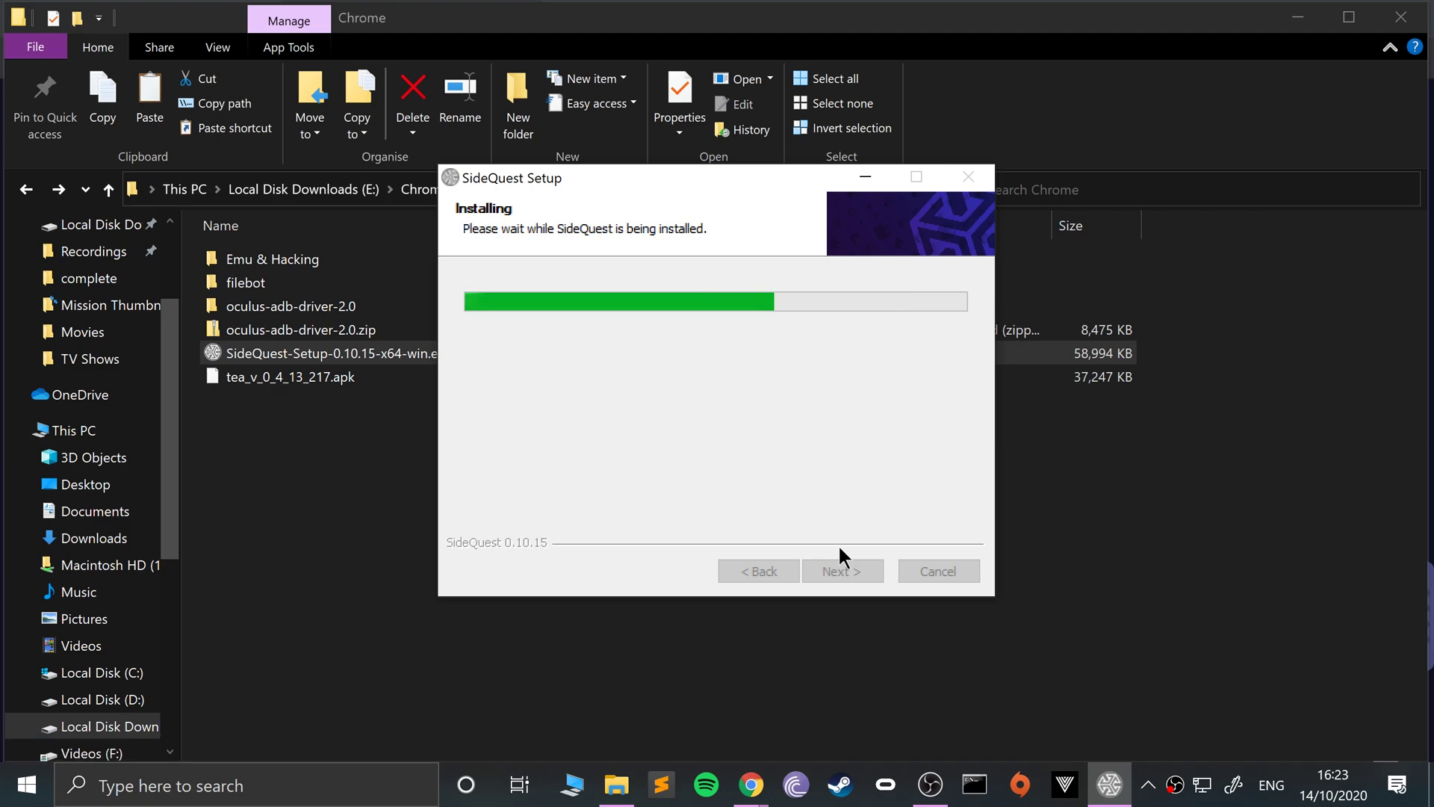
{"action": "left_click", "coordinate": [843, 570]}
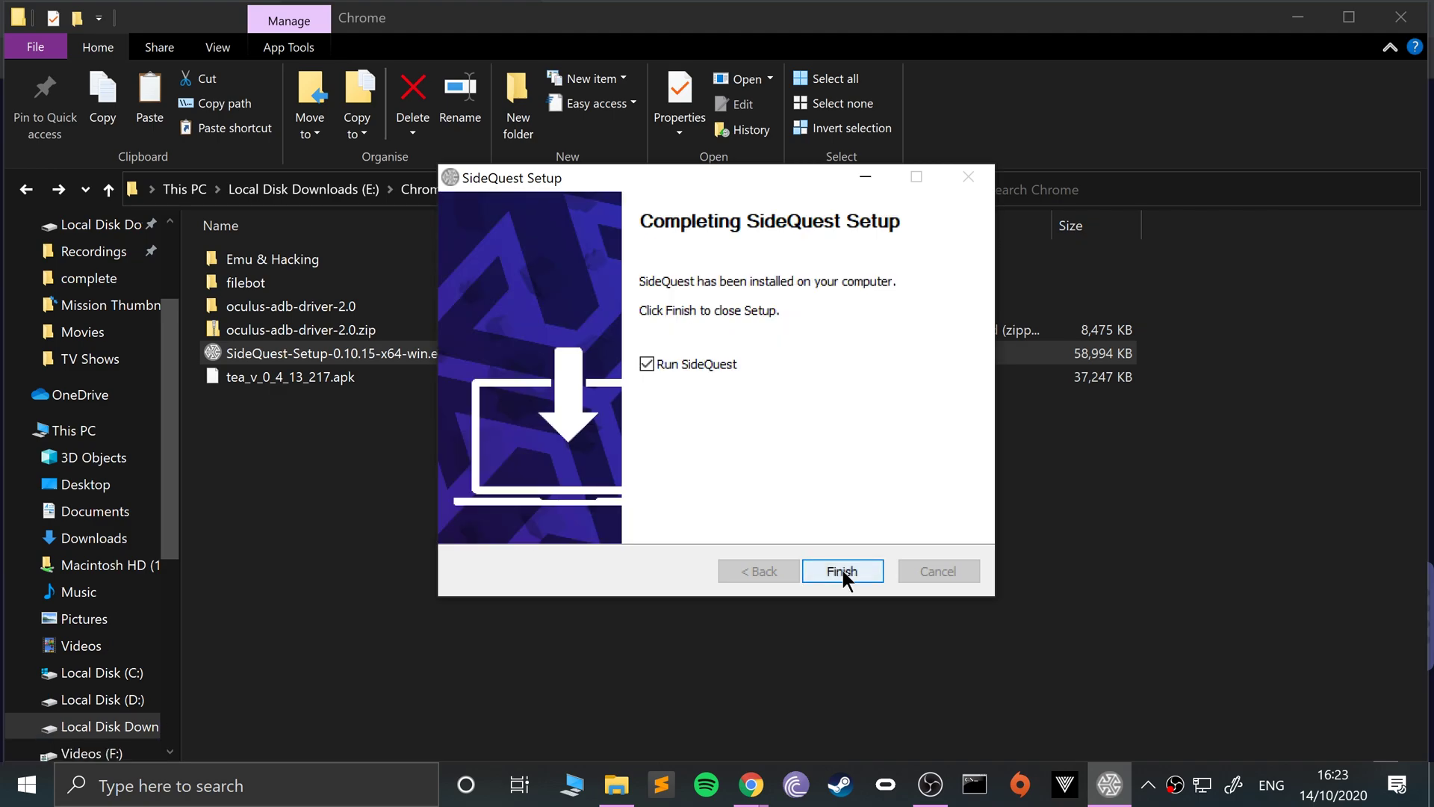
{"action": "left_click", "coordinate": [843, 571]}
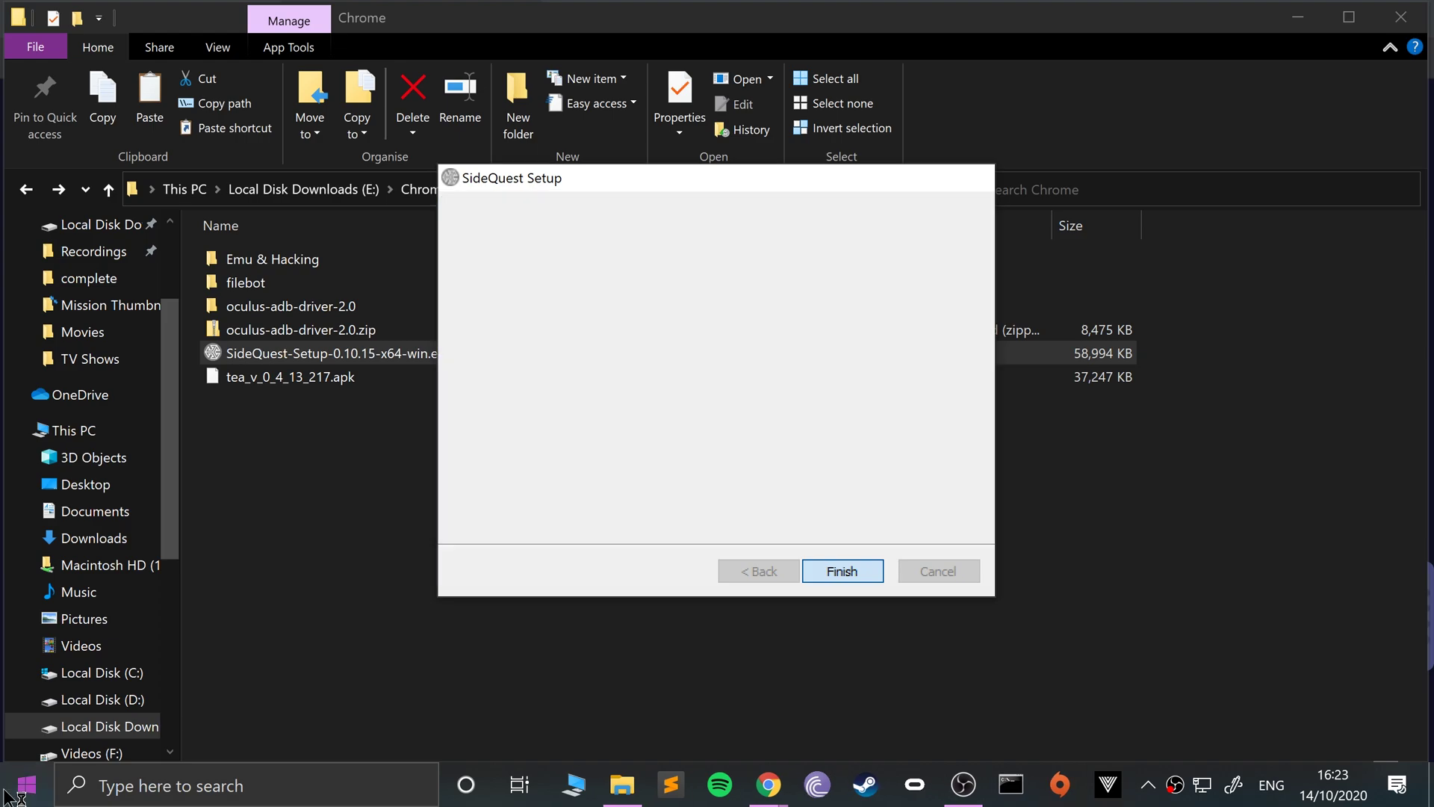
Launch SideQuest from the Start menu, maximize its window and dismiss the up-to-date notice.
{"action": "left_click", "coordinate": [9, 793]}
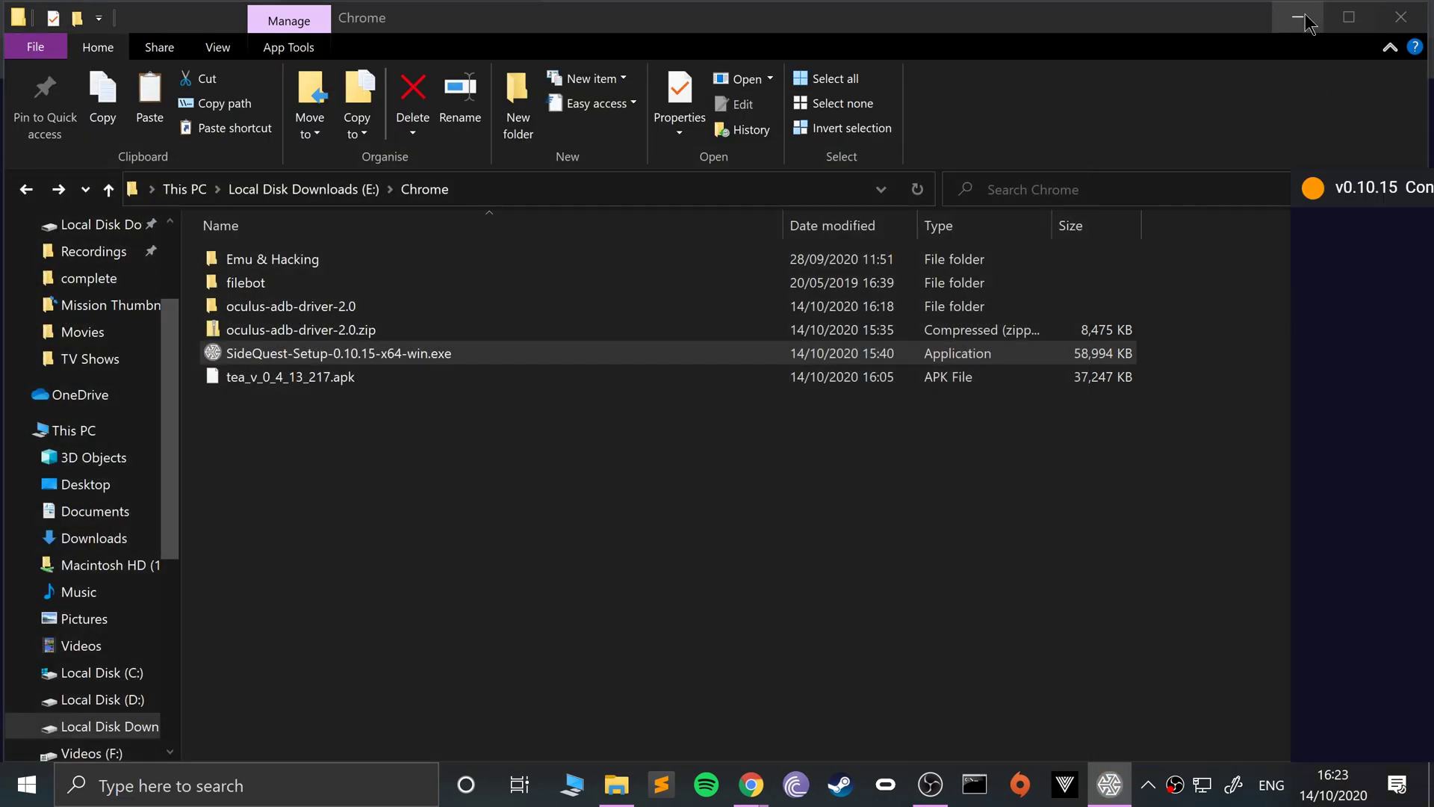
{"action": "left_click", "coordinate": [1301, 17]}
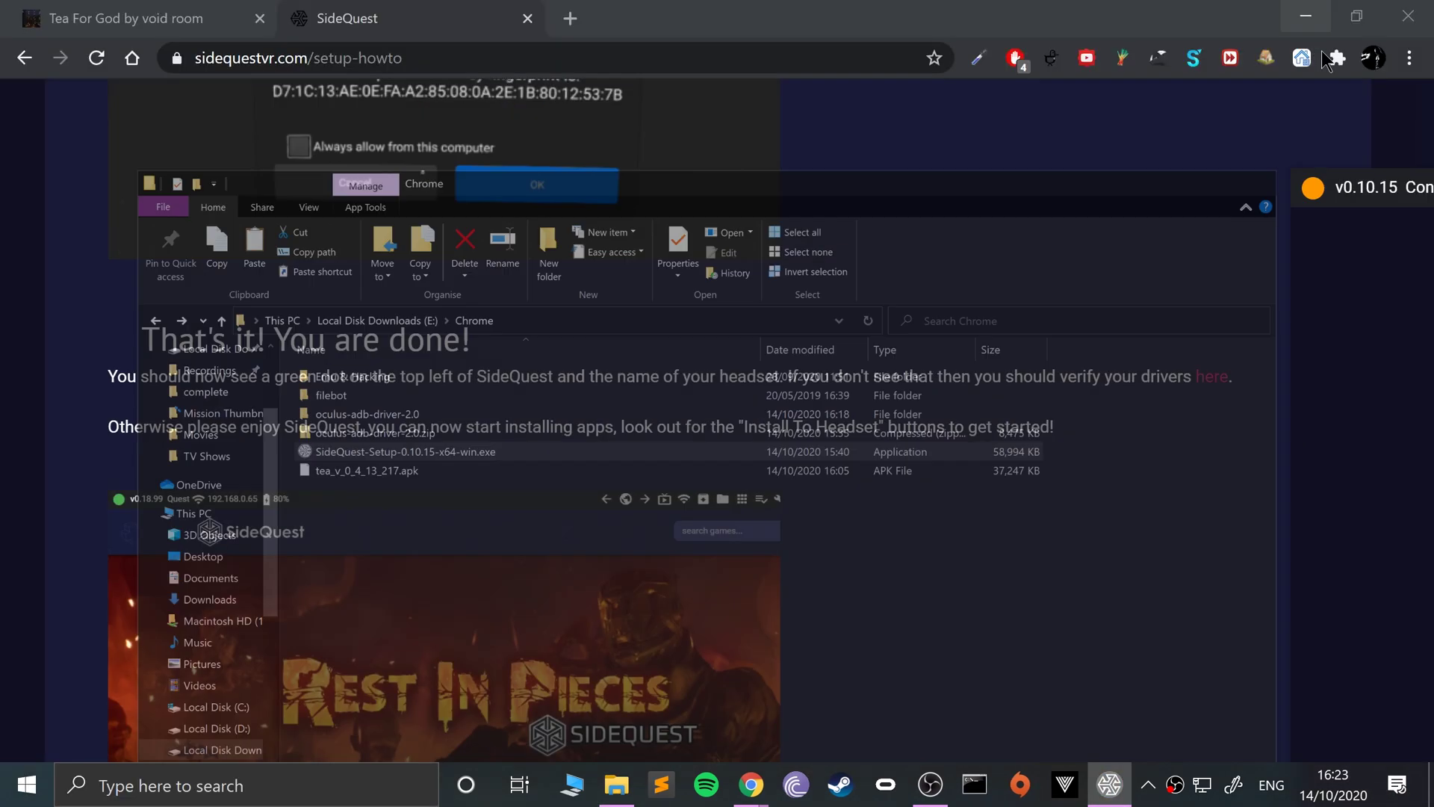
{"action": "left_click_drag", "start_coordinate": [1344, 187], "coordinate": [132, 45]}
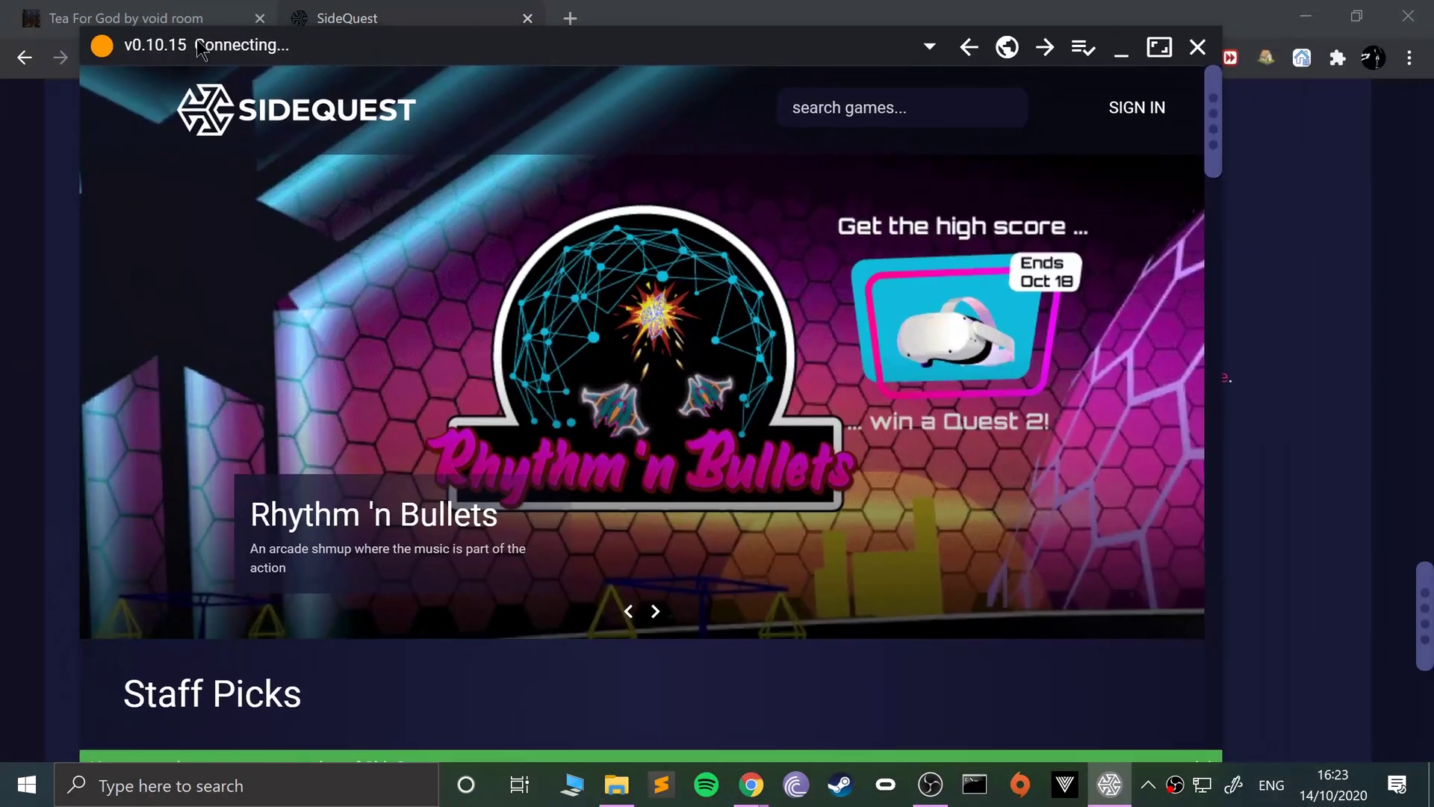
{"action": "double_click", "coordinate": [362, 52]}
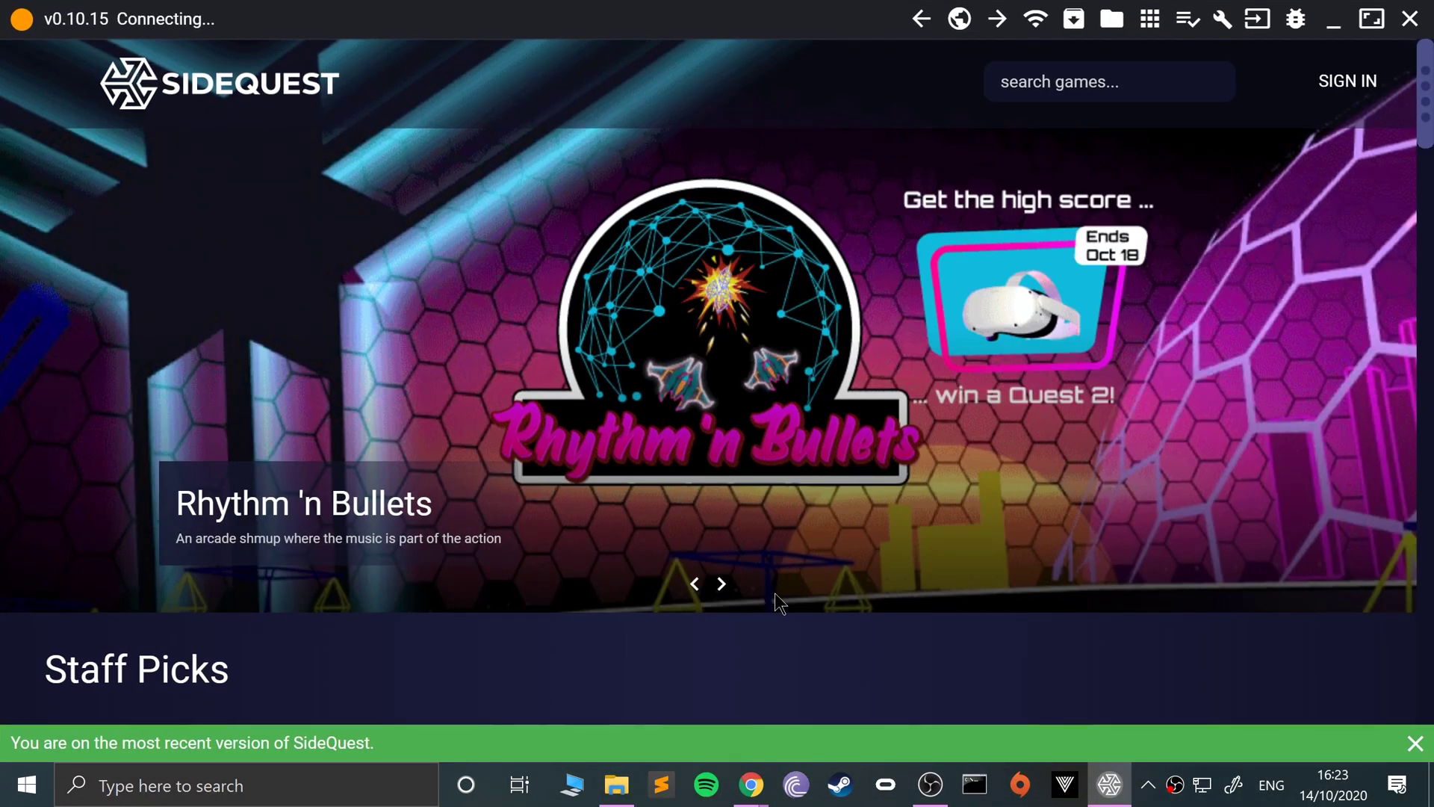
{"action": "left_click", "coordinate": [1416, 743]}
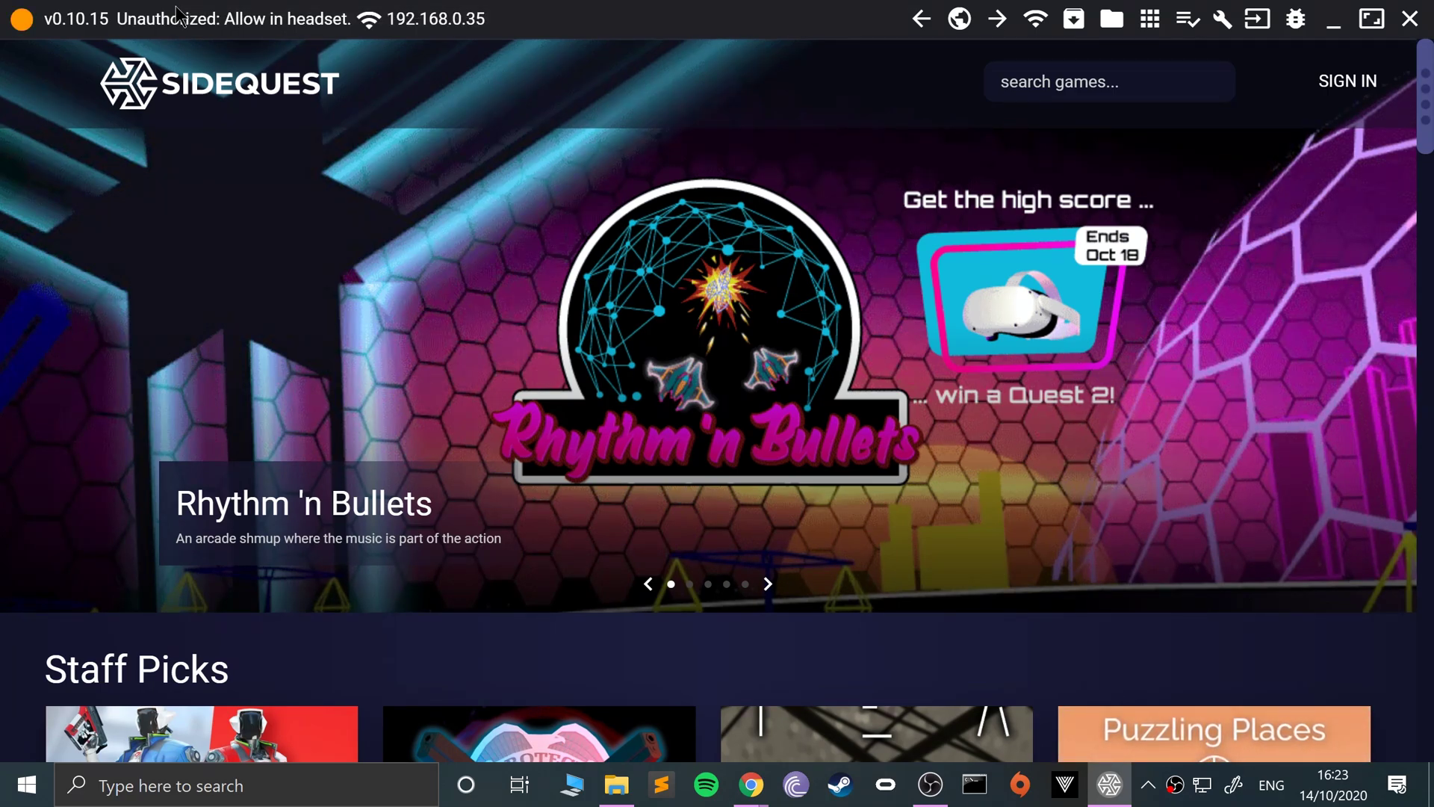
Review the setup guide's final steps in Chrome, then return to the SideQuest app.
{"action": "mouse_move", "coordinate": [751, 784]}
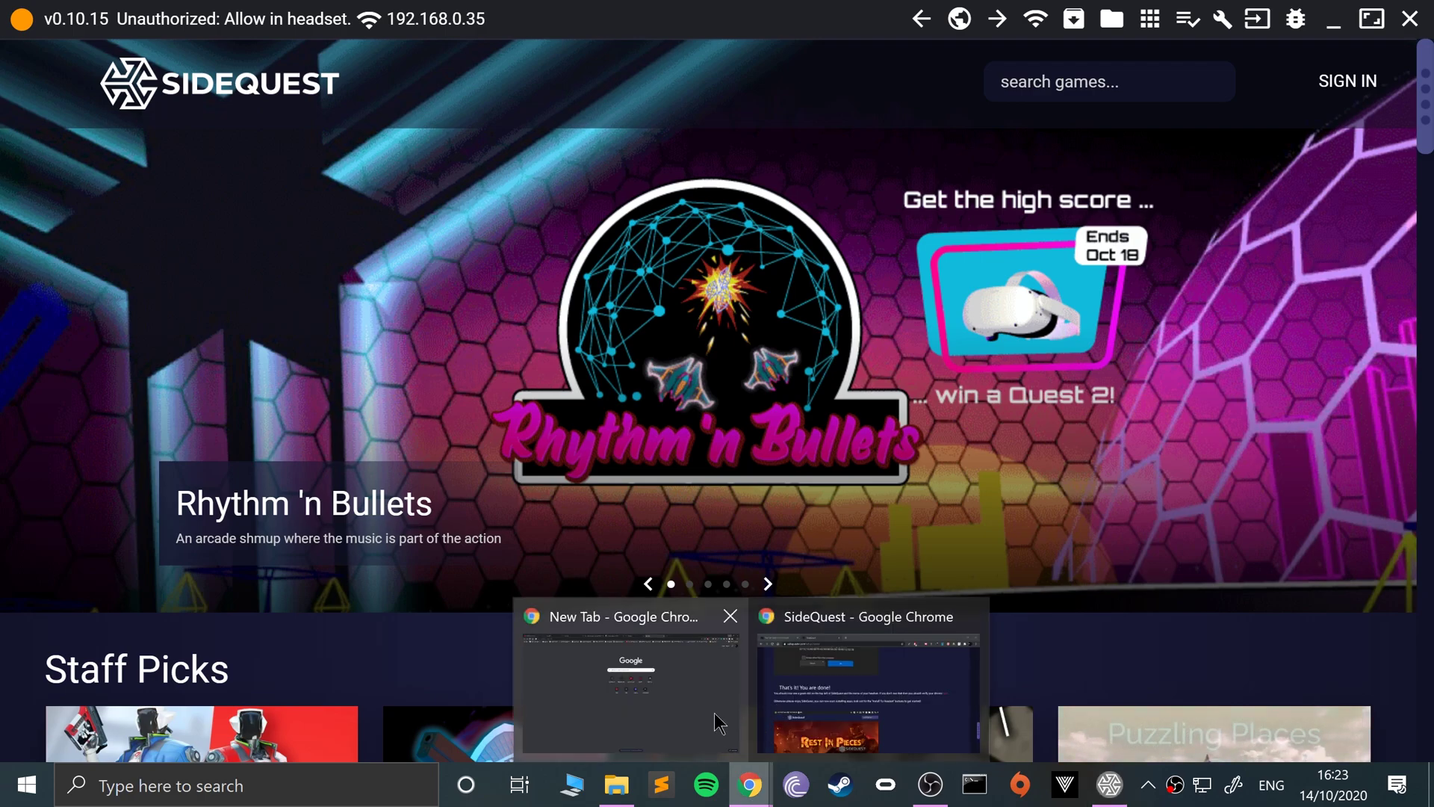
{"action": "left_click", "coordinate": [812, 697]}
{"action": "scroll", "coordinate": [697, 487], "scroll_direction": "down", "scroll_amount": 2}
{"action": "scroll", "coordinate": [752, 494], "scroll_direction": "up", "scroll_amount": 5}
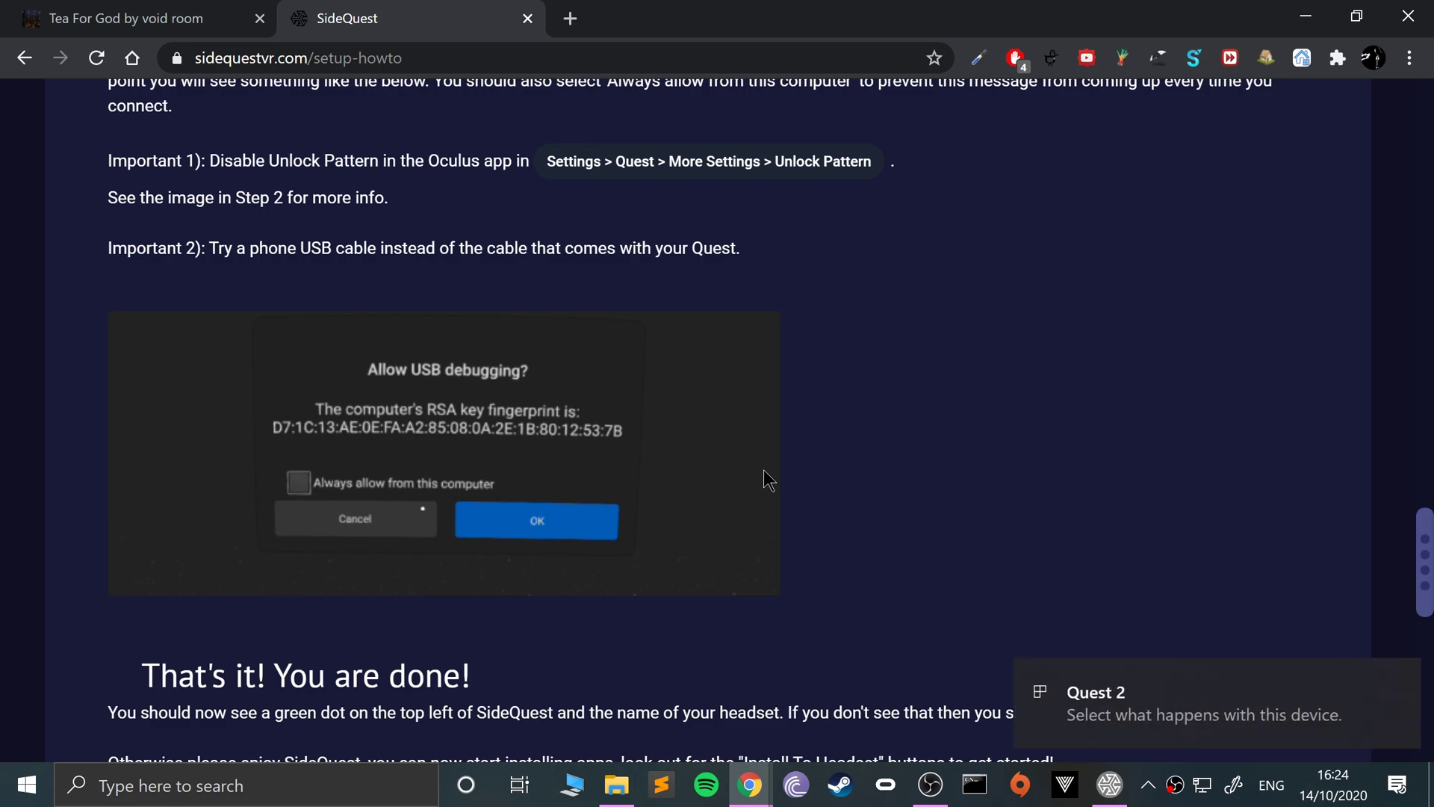
{"action": "left_click", "coordinate": [1110, 785]}
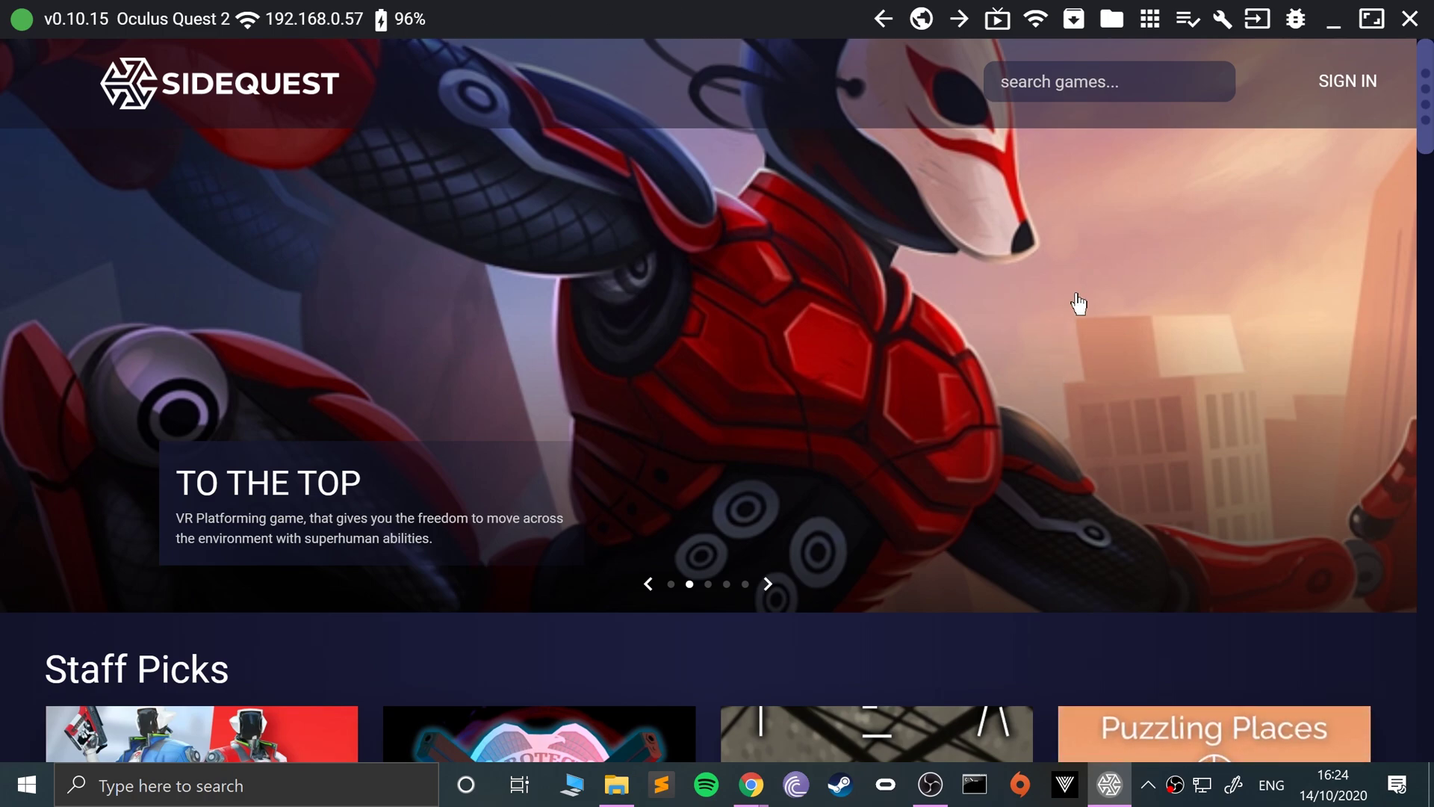
Scroll the home page to the all games & apps grid and open Lambda1VR.
{"action": "scroll", "coordinate": [1078, 307], "scroll_direction": "down", "scroll_amount": 5}
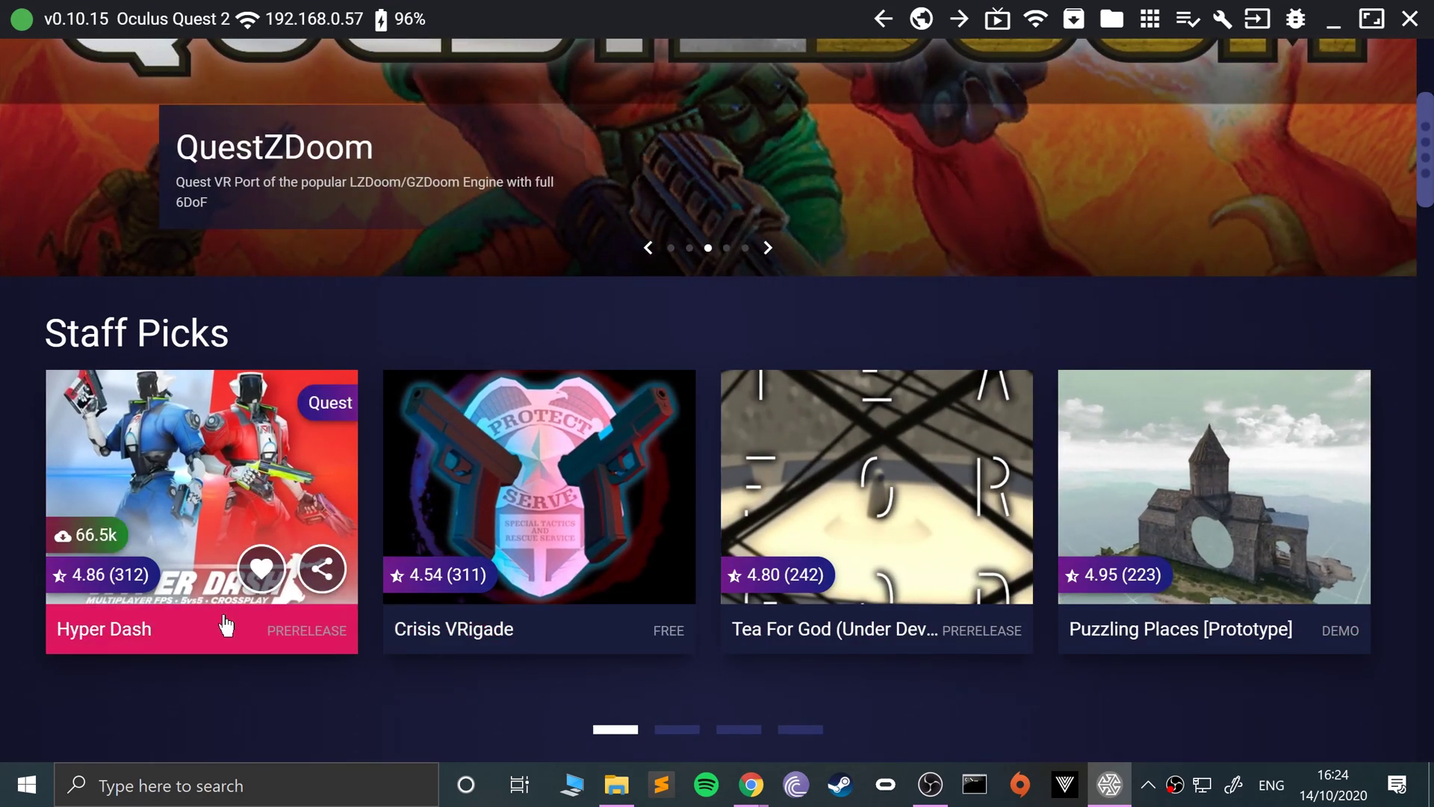
{"action": "scroll", "coordinate": [277, 519], "scroll_direction": "down", "scroll_amount": 1}
{"action": "scroll", "coordinate": [276, 519], "scroll_direction": "down", "scroll_amount": 5}
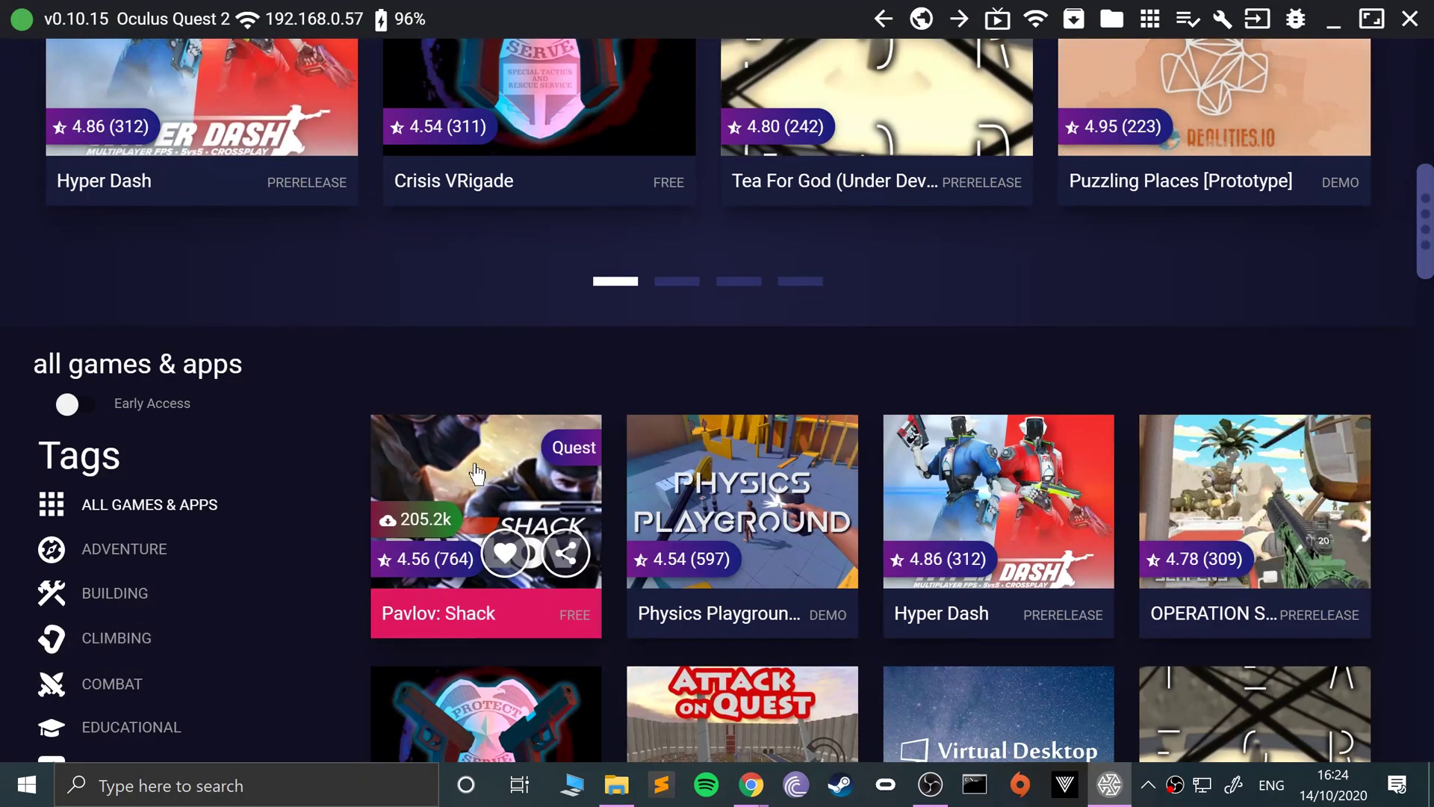
{"action": "scroll", "coordinate": [482, 493], "scroll_direction": "down", "scroll_amount": 3}
{"action": "scroll", "coordinate": [477, 466], "scroll_direction": "down", "scroll_amount": 5}
{"action": "scroll", "coordinate": [728, 470], "scroll_direction": "down", "scroll_amount": 4}
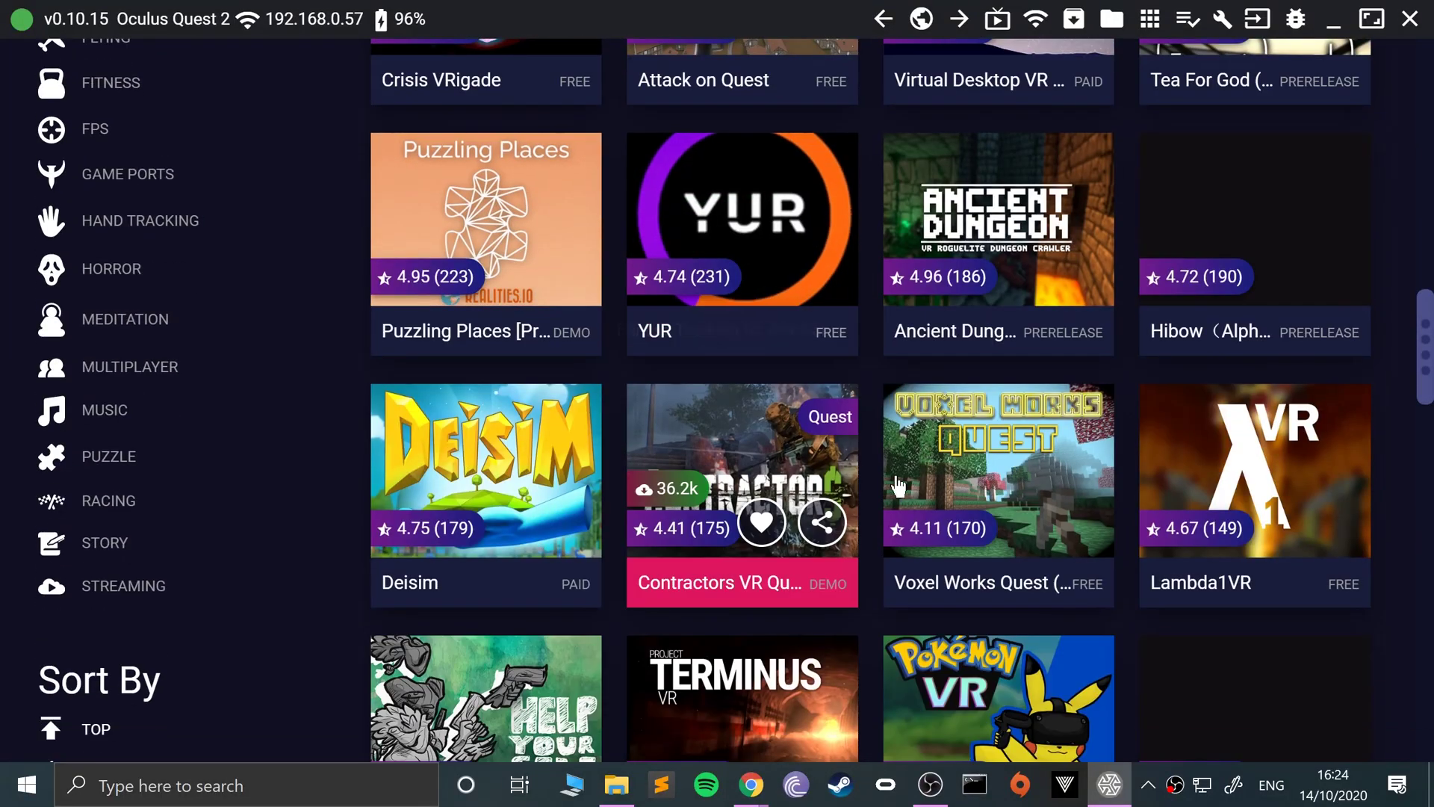
{"action": "left_click", "coordinate": [1325, 451]}
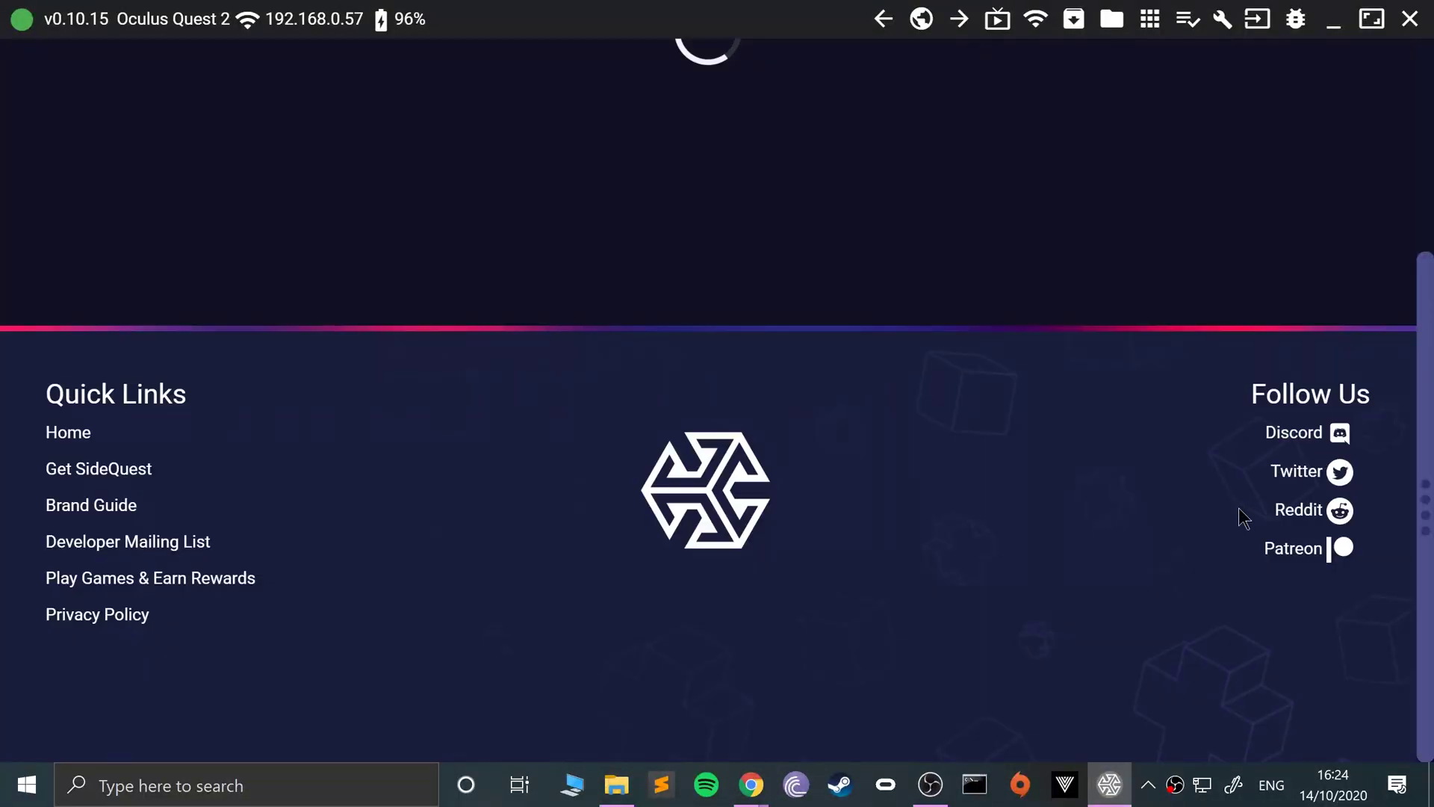
Scroll through the Lambda1VR app page to review its details.
{"action": "scroll", "coordinate": [768, 590], "scroll_direction": "down", "scroll_amount": 3}
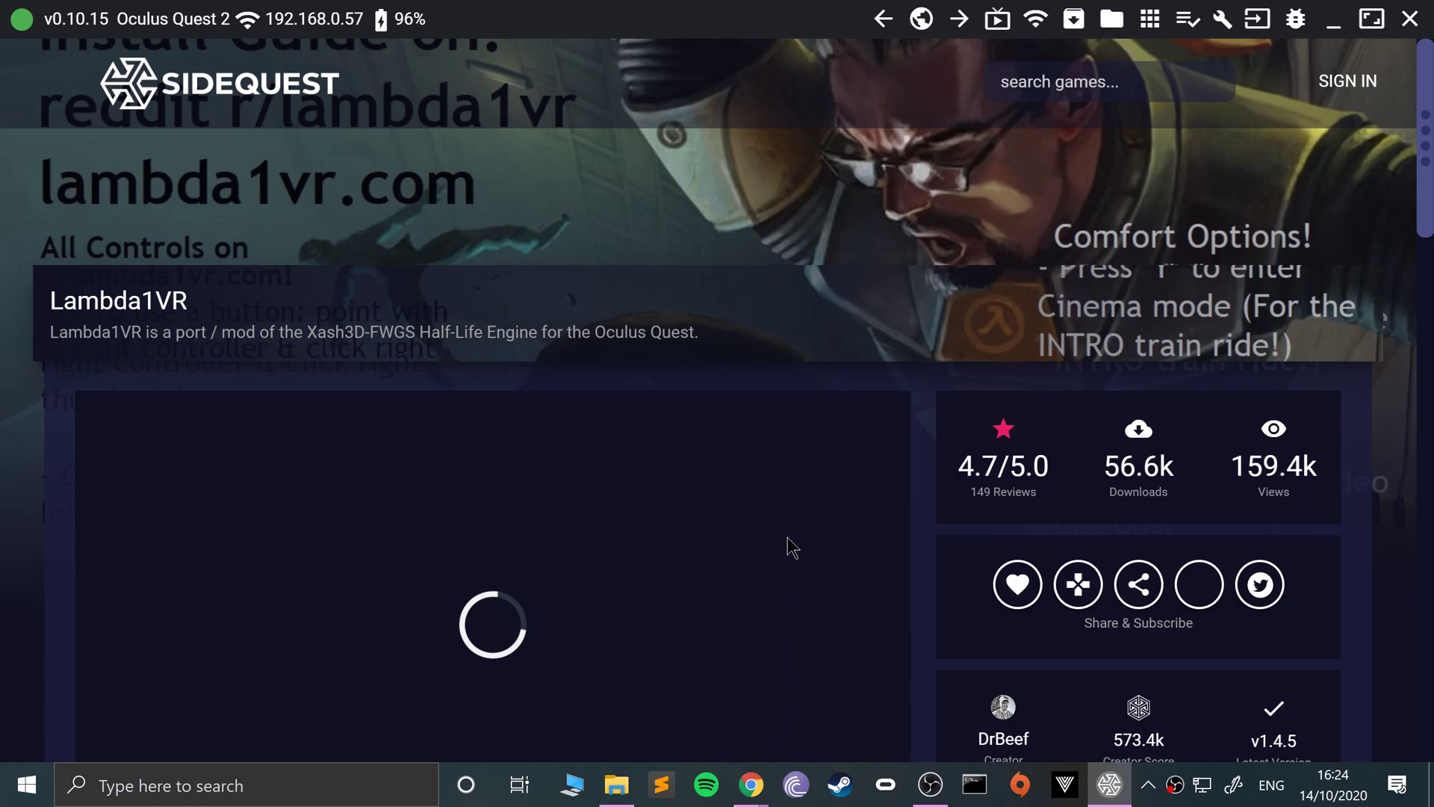
{"action": "scroll", "coordinate": [1095, 576], "scroll_direction": "down", "scroll_amount": 3}
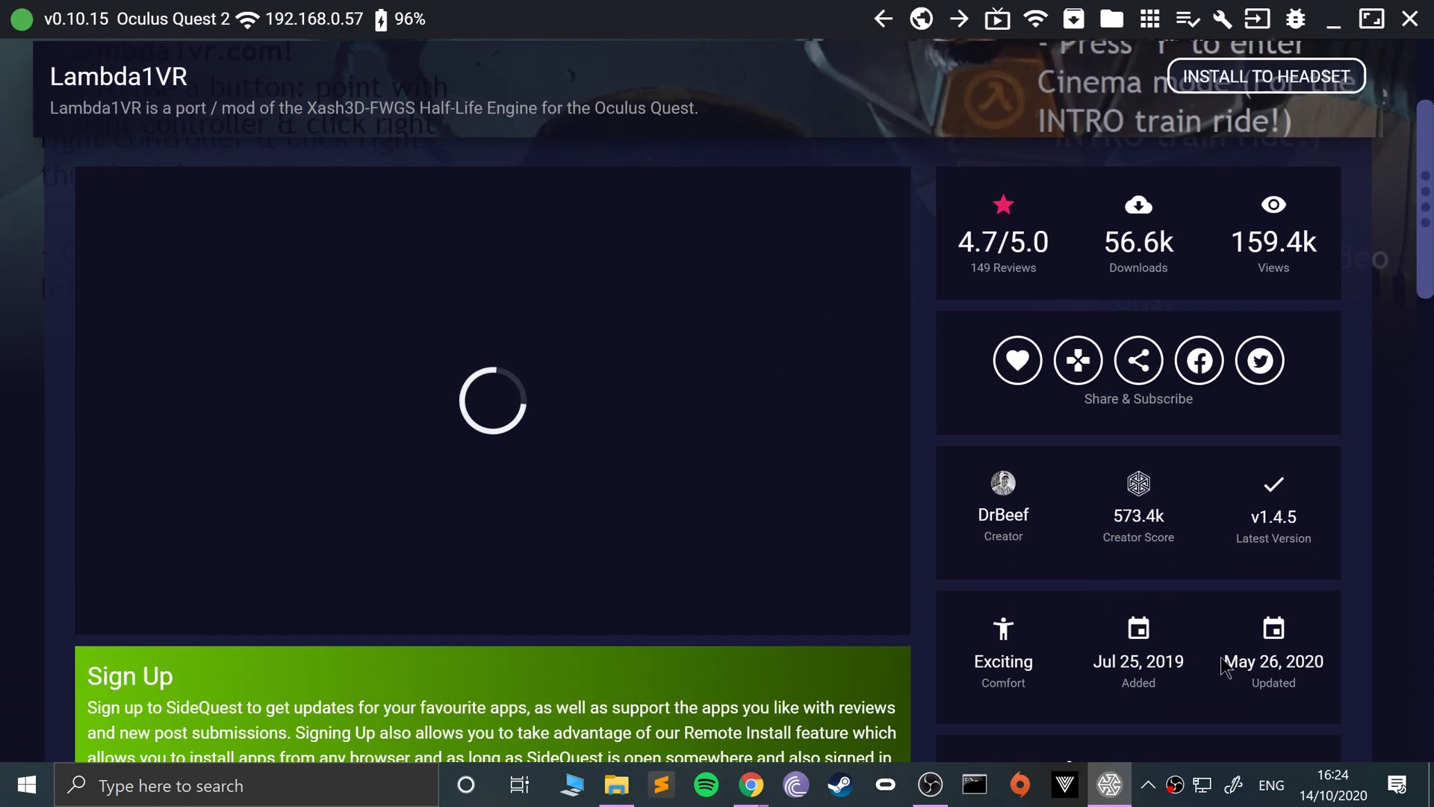
{"action": "scroll", "coordinate": [1221, 659], "scroll_direction": "down", "scroll_amount": 10}
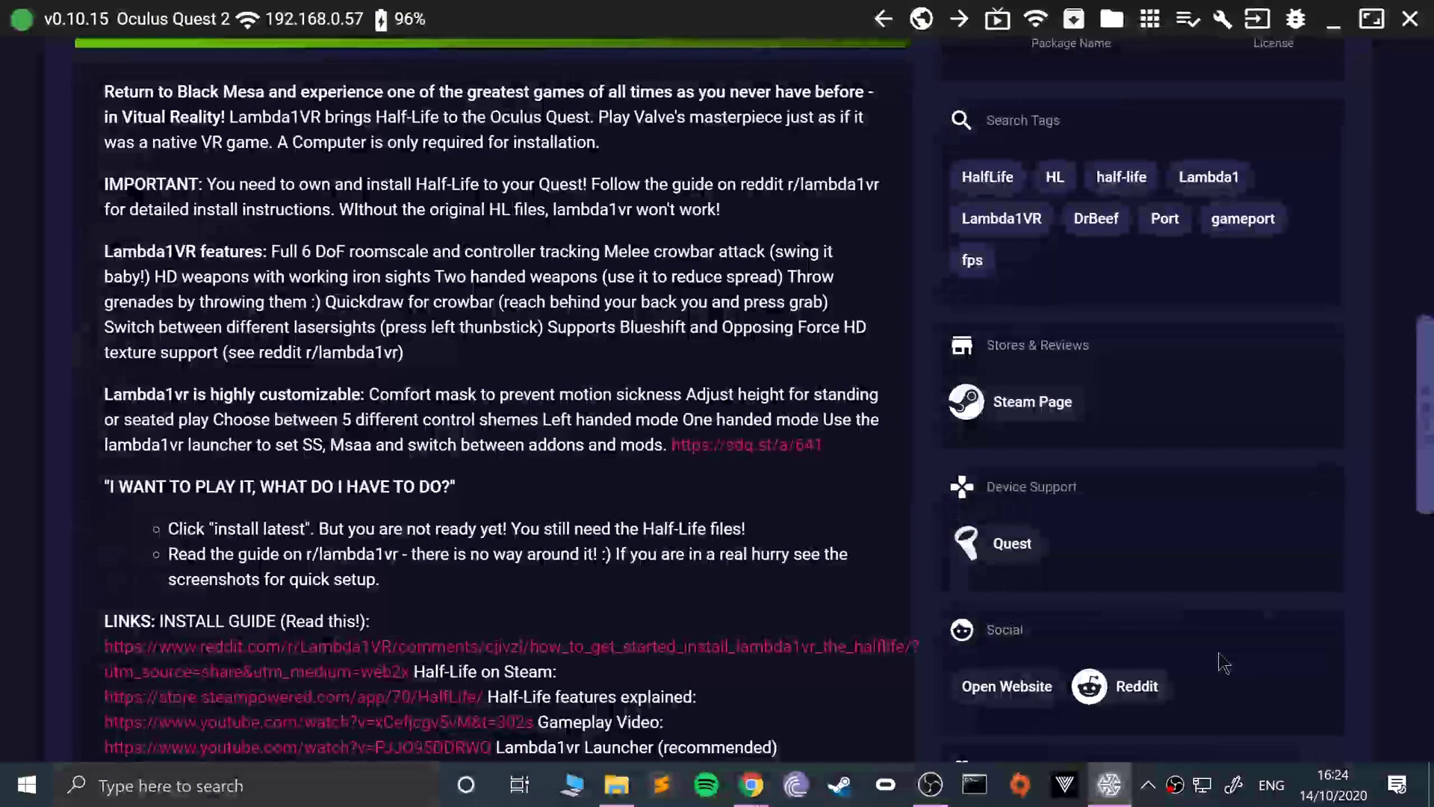
{"action": "scroll", "coordinate": [1222, 661], "scroll_direction": "down", "scroll_amount": 15}
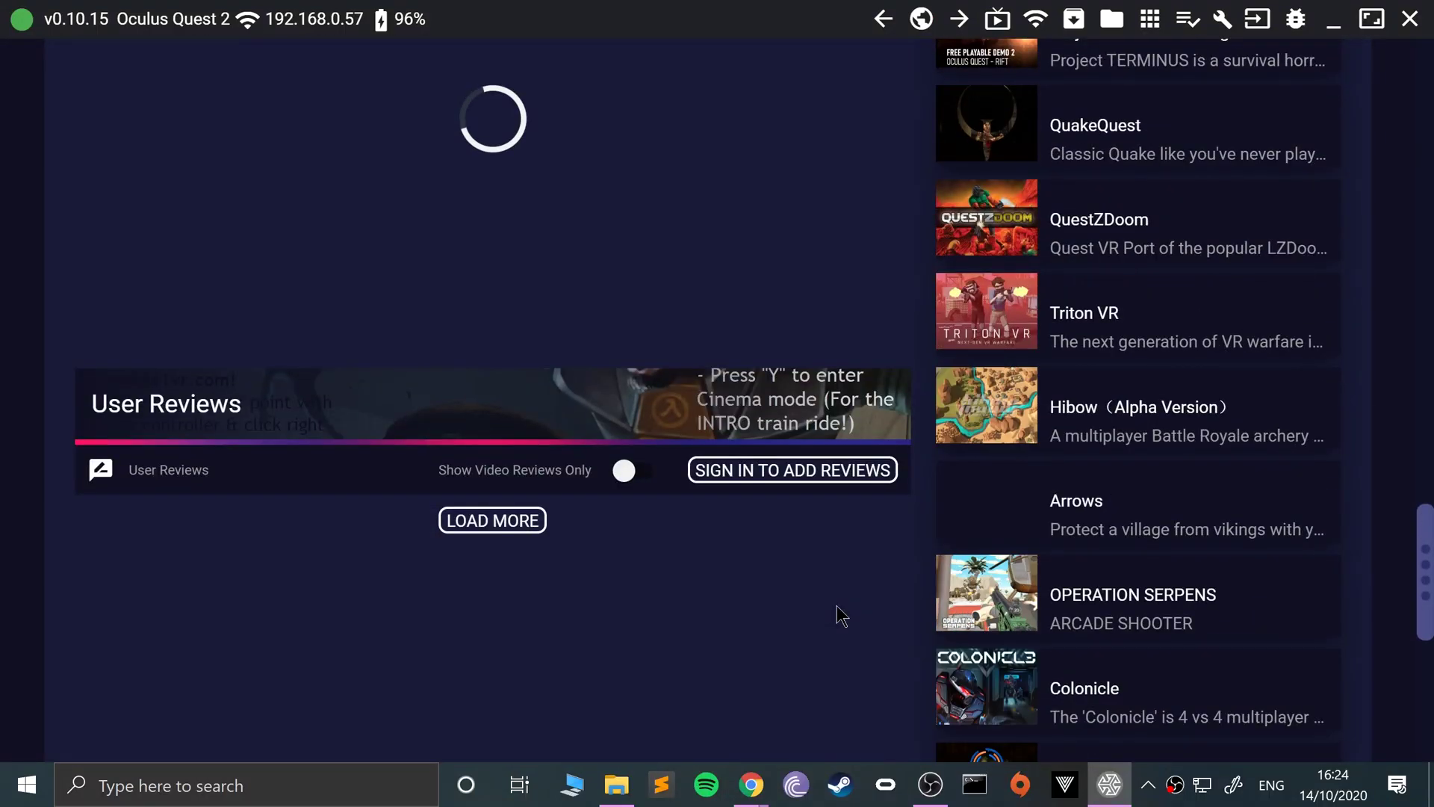
{"action": "scroll", "coordinate": [836, 605], "scroll_direction": "down", "scroll_amount": 3}
{"action": "scroll", "coordinate": [867, 598], "scroll_direction": "up", "scroll_amount": 20}
{"action": "scroll", "coordinate": [889, 601], "scroll_direction": "down", "scroll_amount": 5}
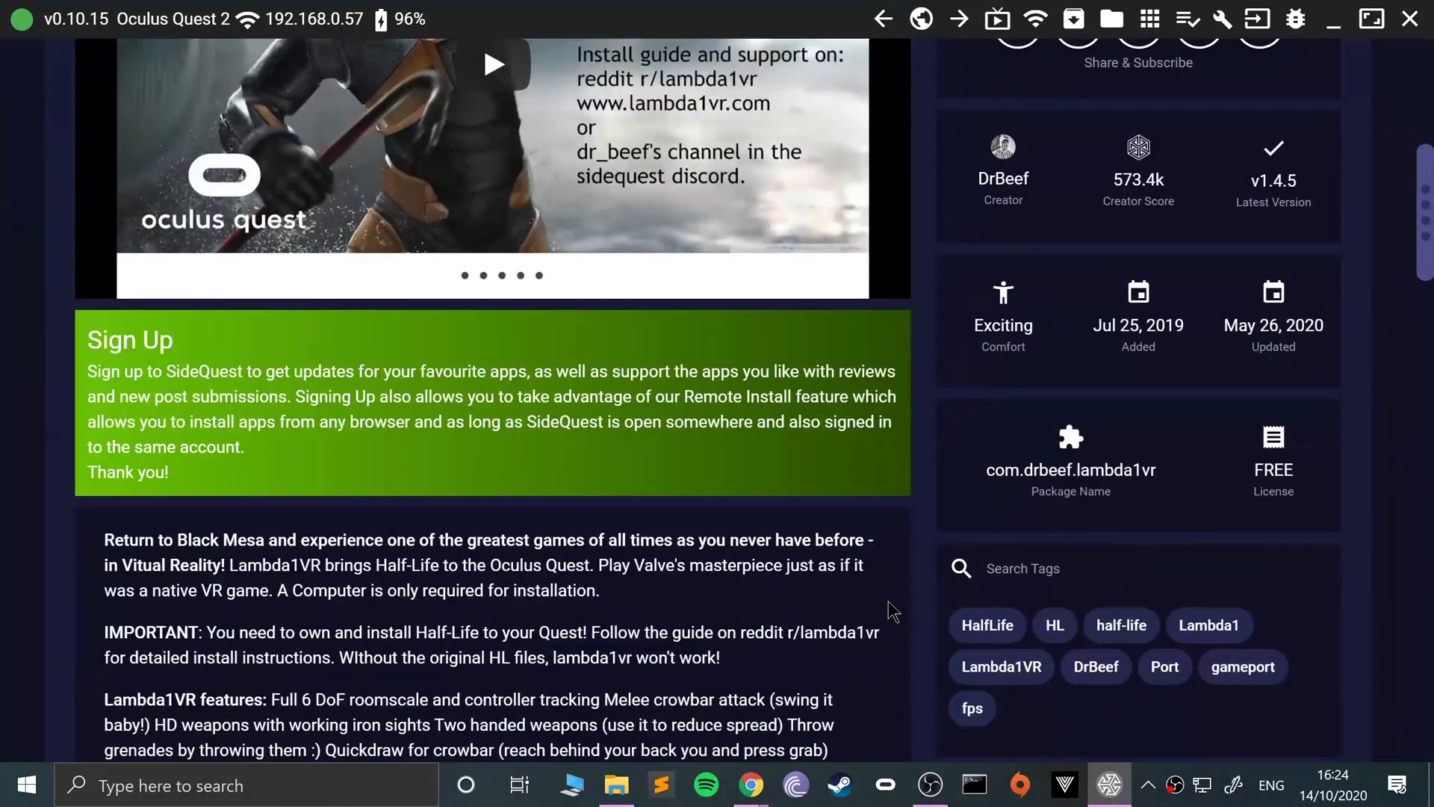
{"action": "scroll", "coordinate": [891, 605], "scroll_direction": "up", "scroll_amount": 6}
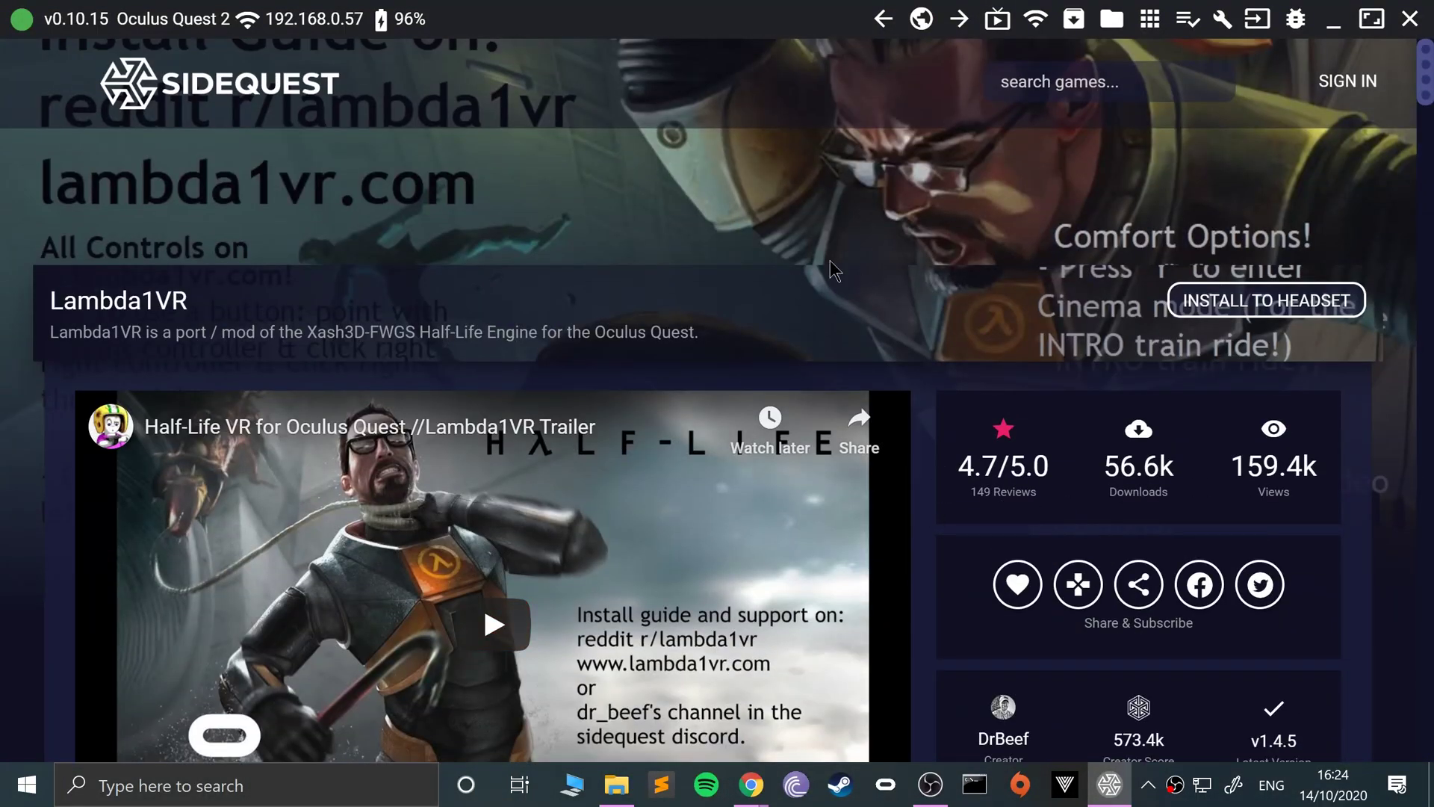
Install Lambda1VR to the Quest 2 and clear the completed task from the task list.
{"action": "left_click", "coordinate": [1284, 318]}
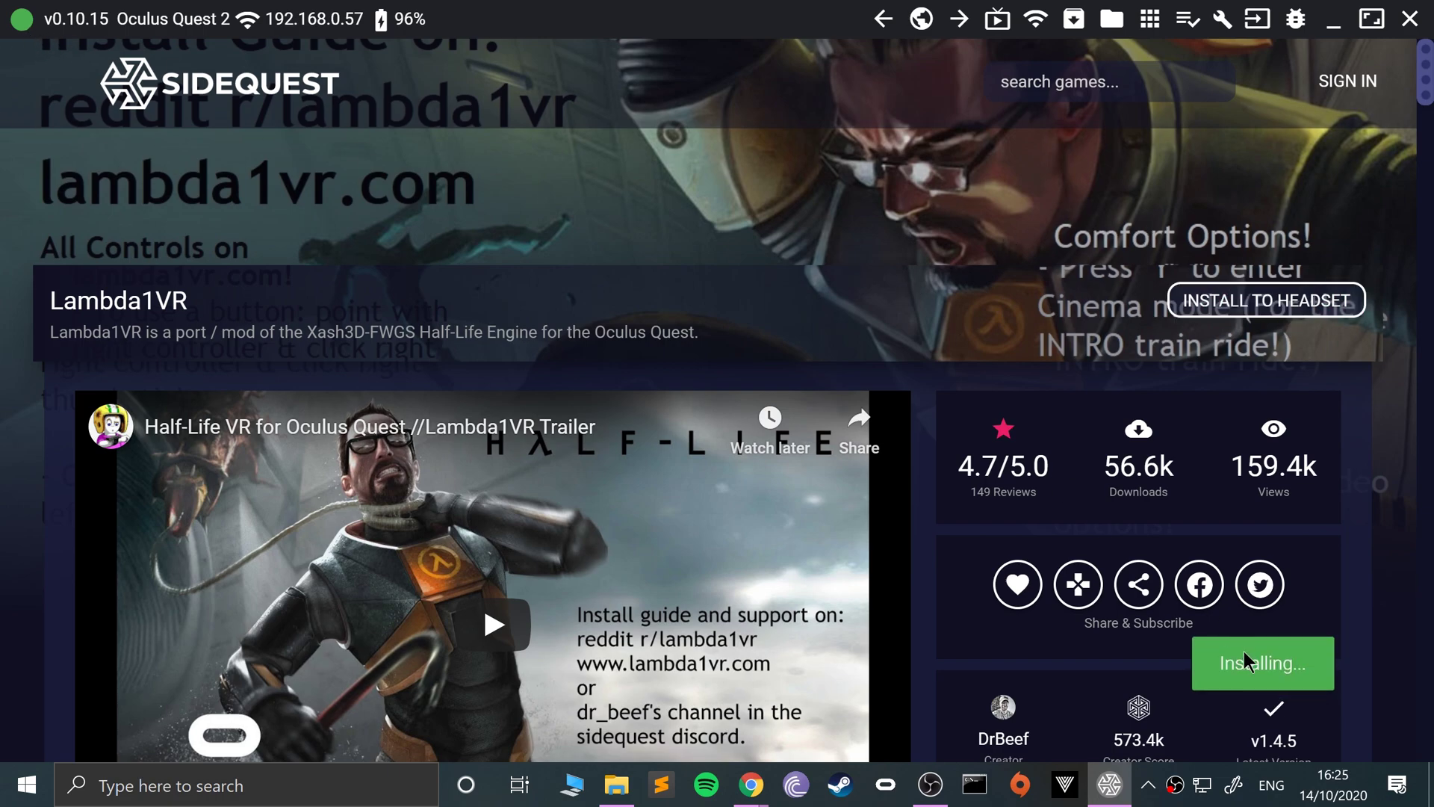
{"action": "left_click", "coordinate": [1181, 21]}
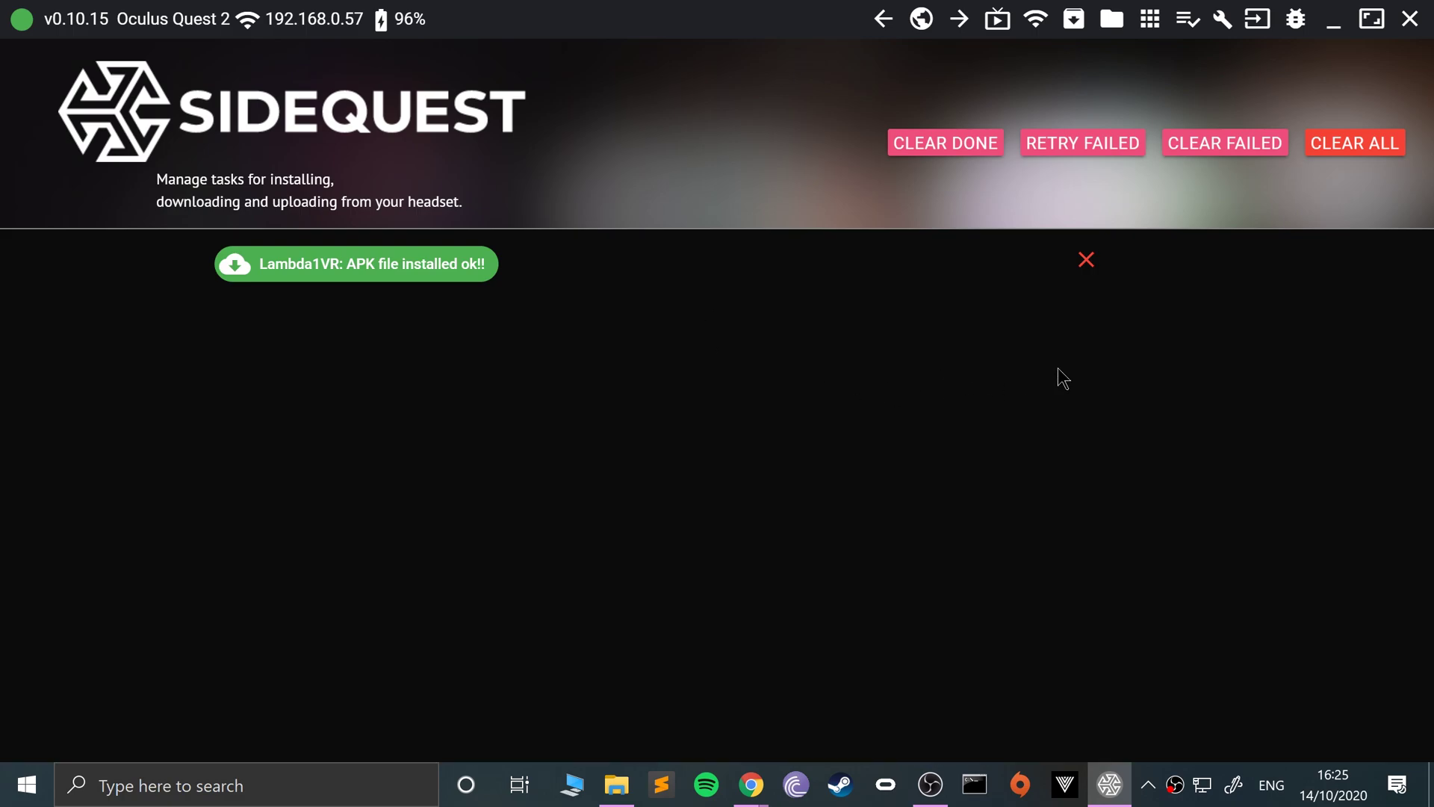
{"action": "left_click", "coordinate": [978, 151]}
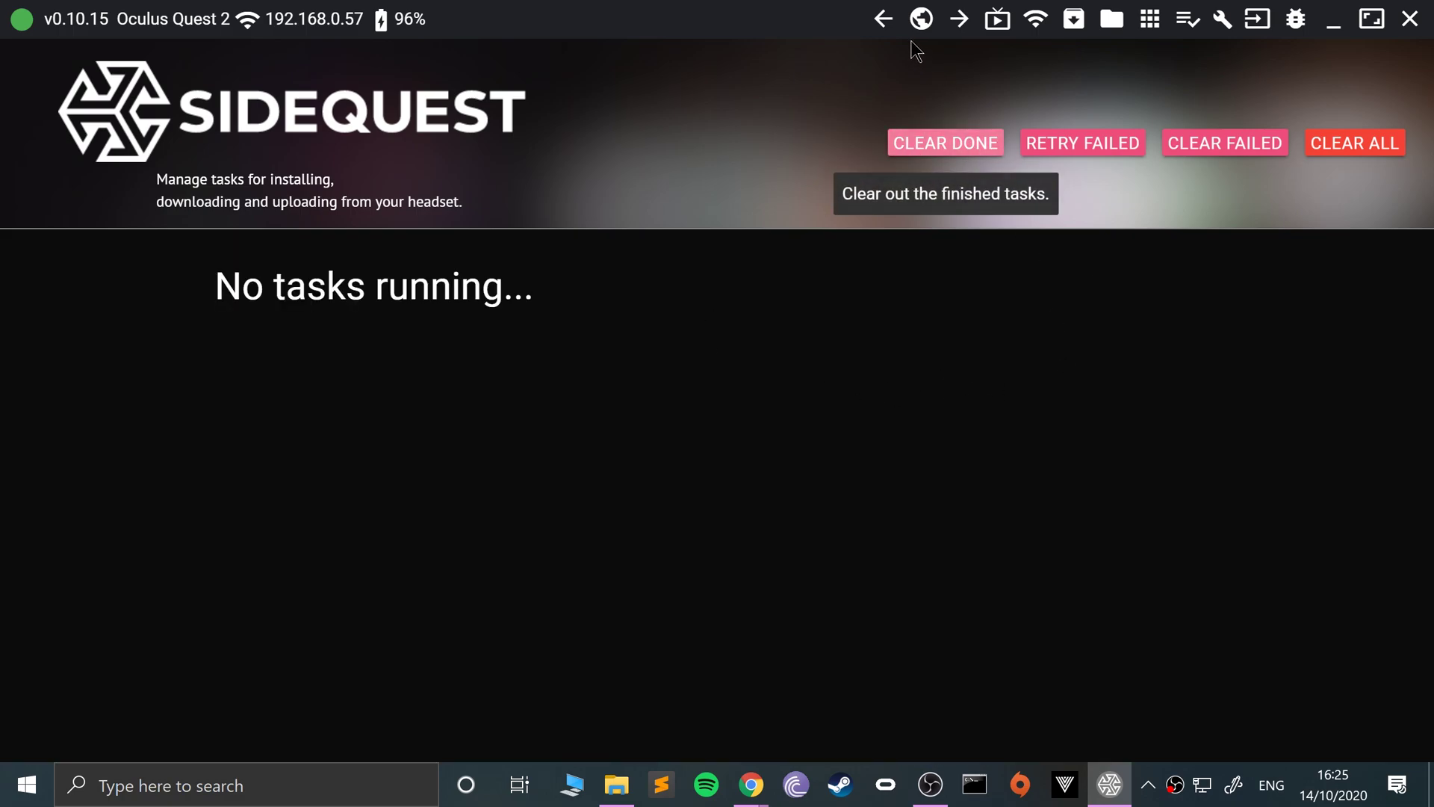
{"action": "left_click", "coordinate": [915, 20]}
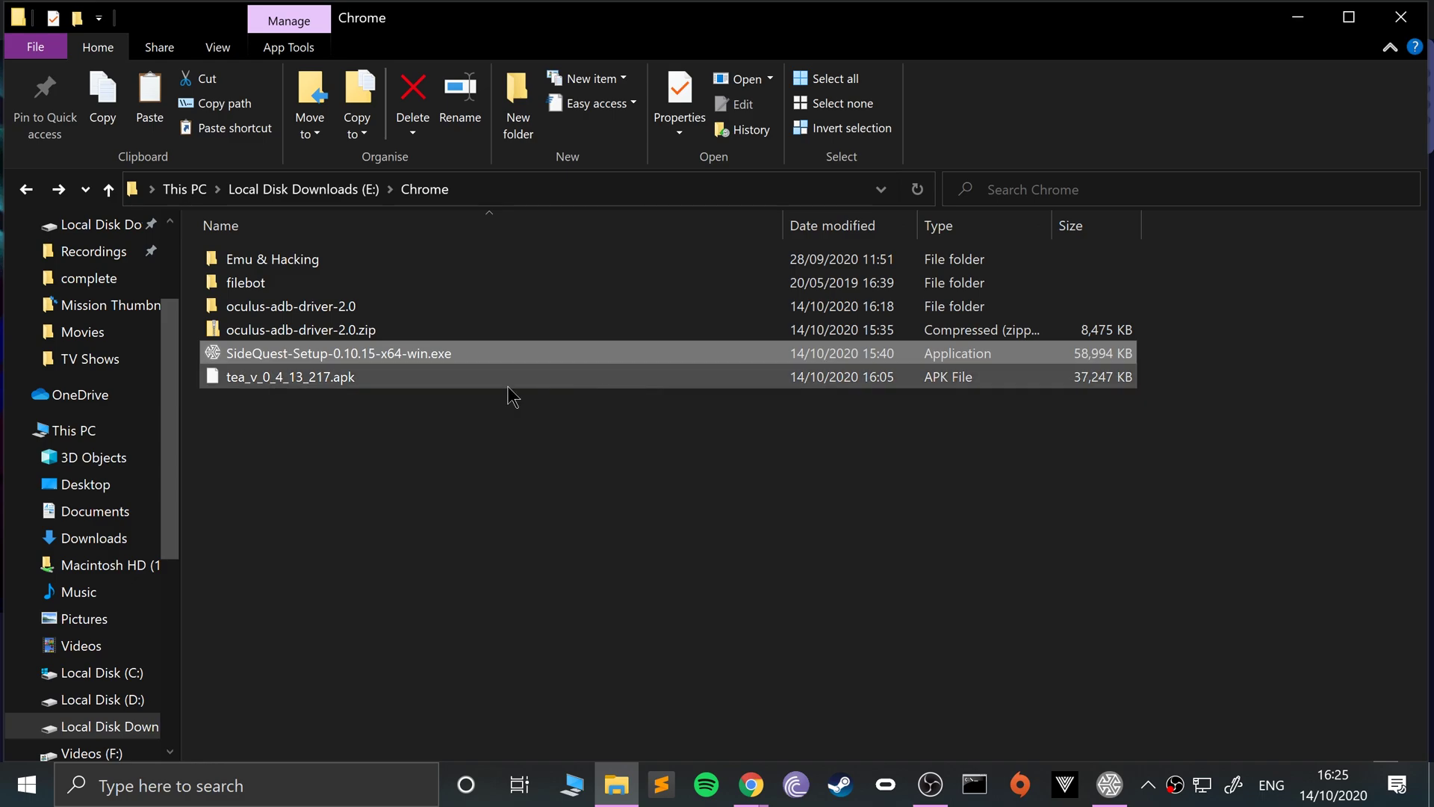
Drag tea_v_0_4_13_217.apk from File Explorer onto the SideQuest window.
{"action": "left_click", "coordinate": [310, 377]}
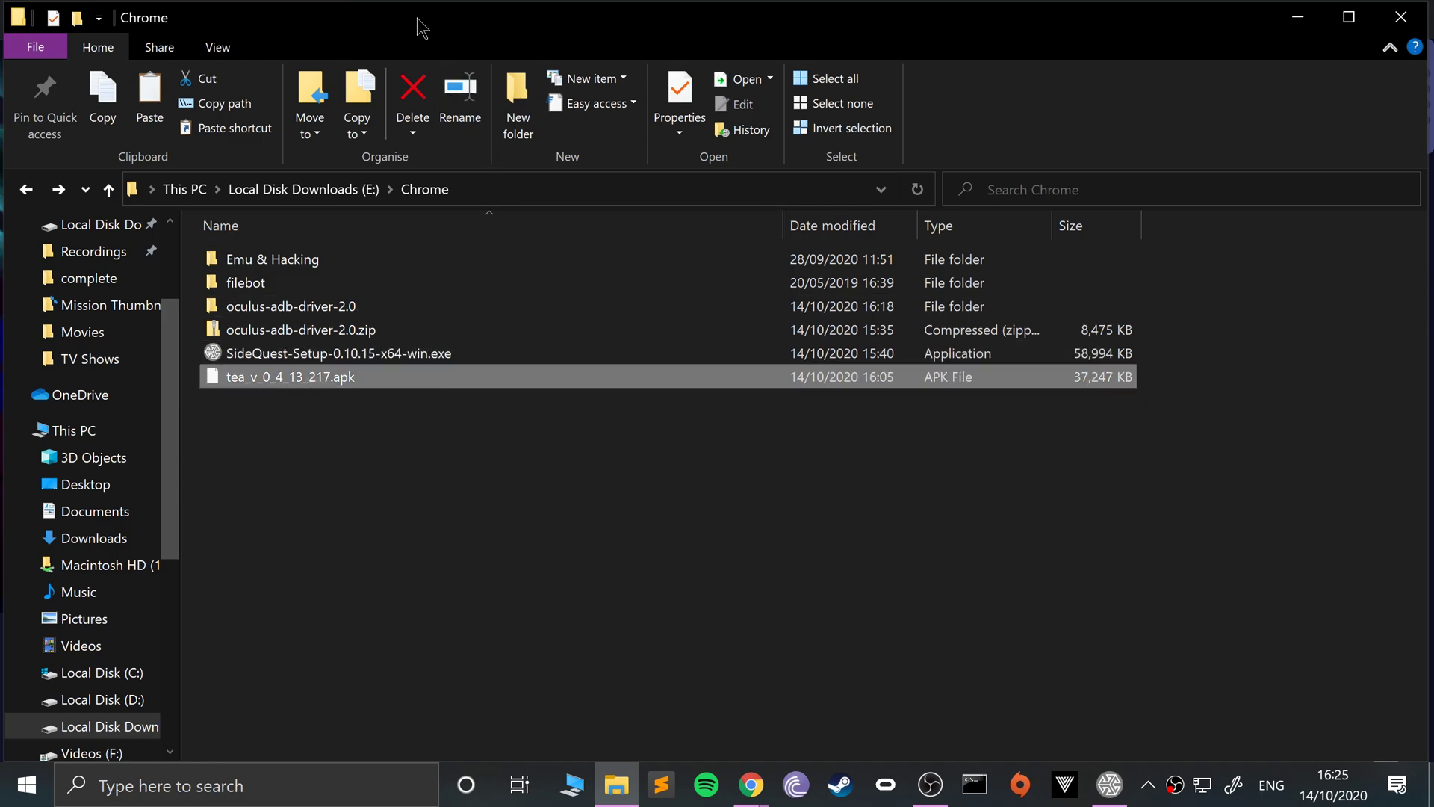
{"action": "left_click_drag", "start_coordinate": [419, 24], "coordinate": [1110, 83]}
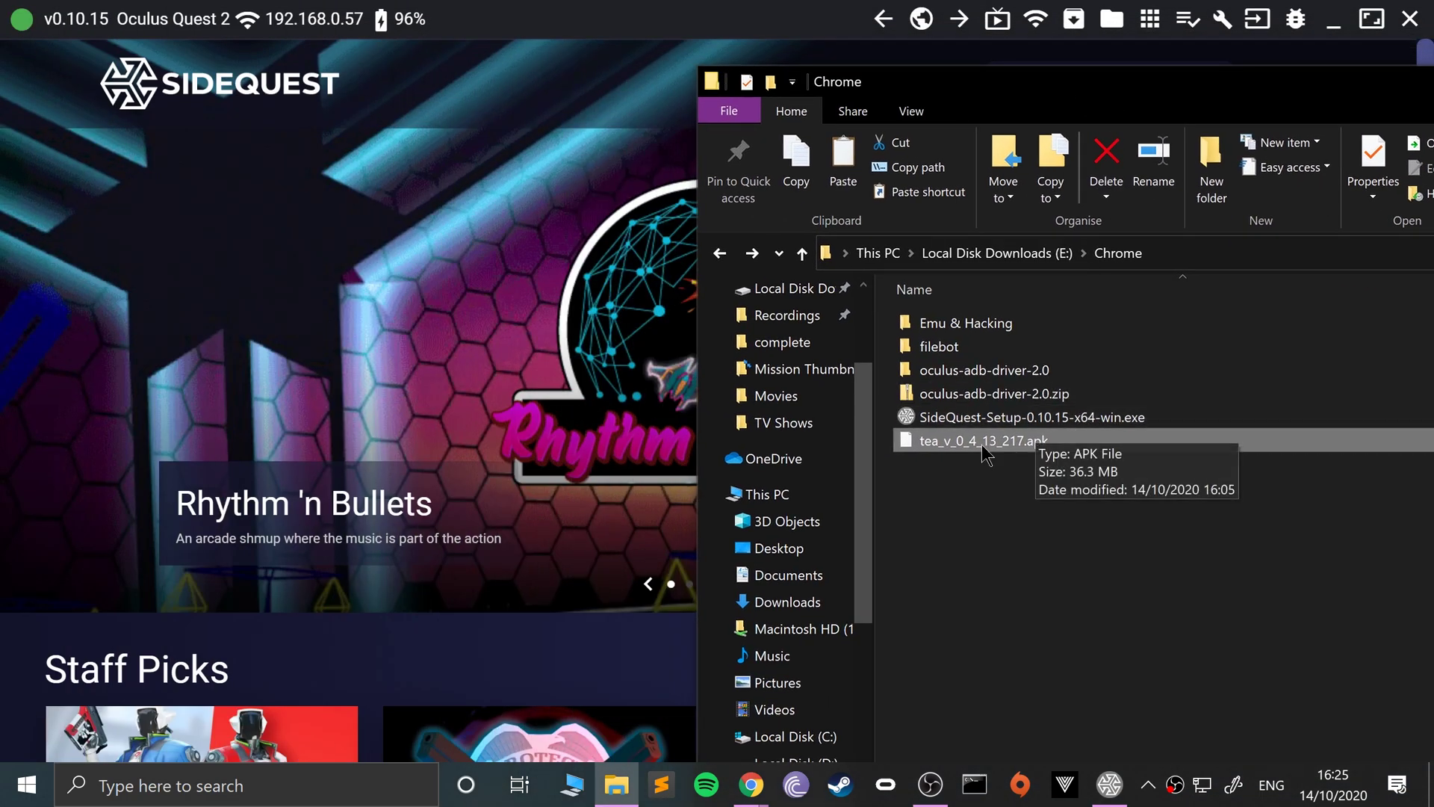
{"action": "left_click_drag", "start_coordinate": [986, 451], "coordinate": [513, 393]}
{"action": "left_click", "coordinate": [518, 73]}
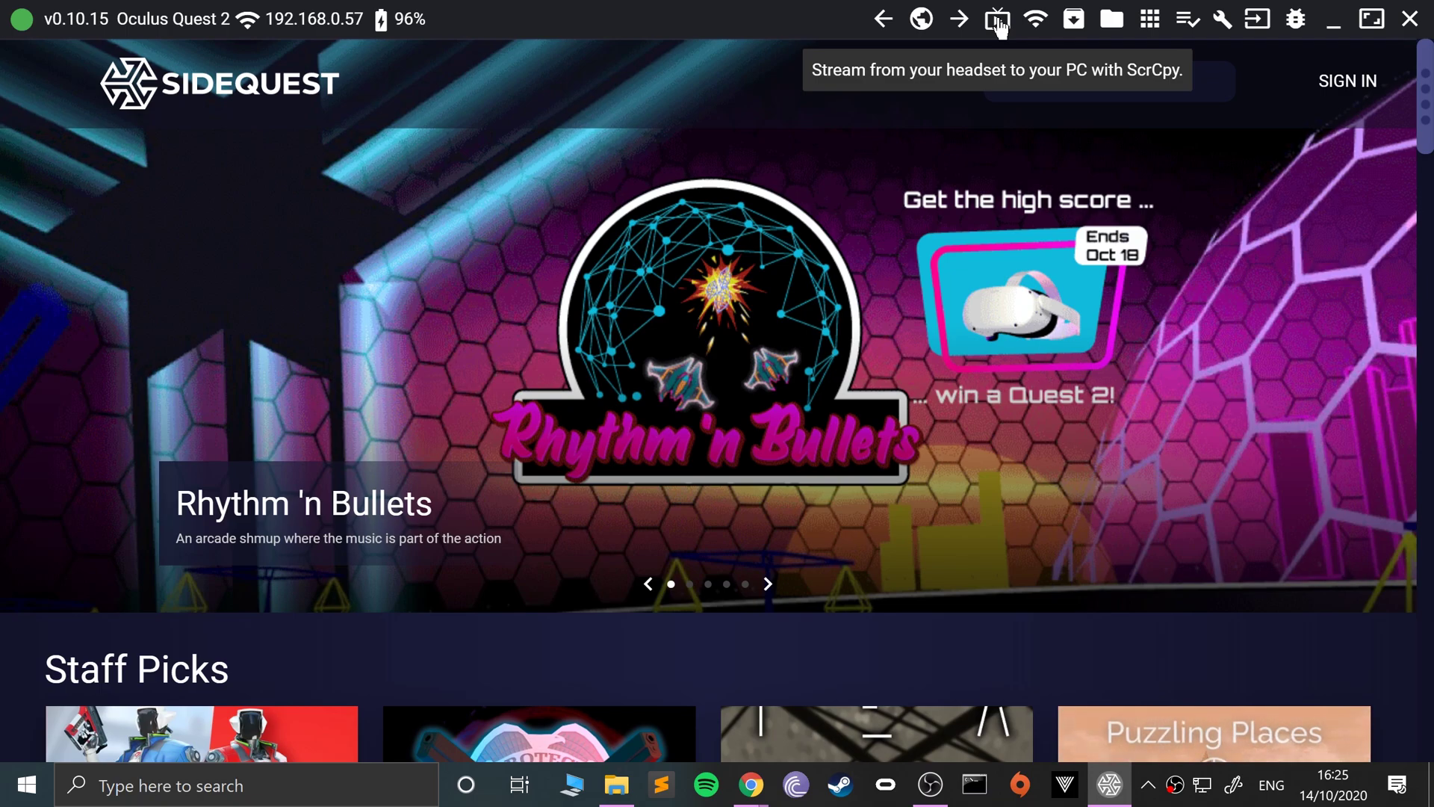
Submit tea_v_0_4_13_217.apk from the Chrome downloads folder through the Install APK picker.
{"action": "left_click", "coordinate": [1085, 28]}
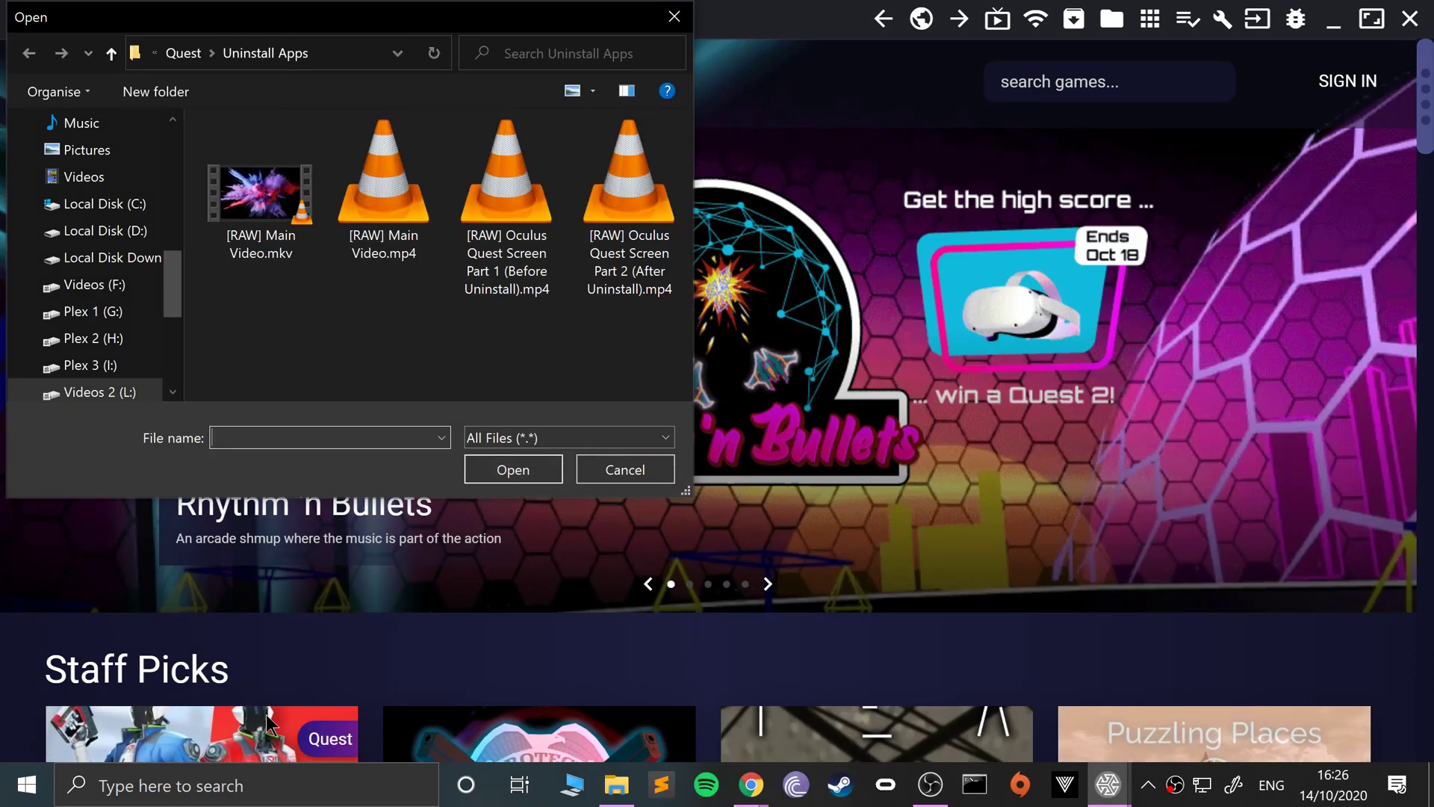
{"action": "left_click", "coordinate": [112, 256]}
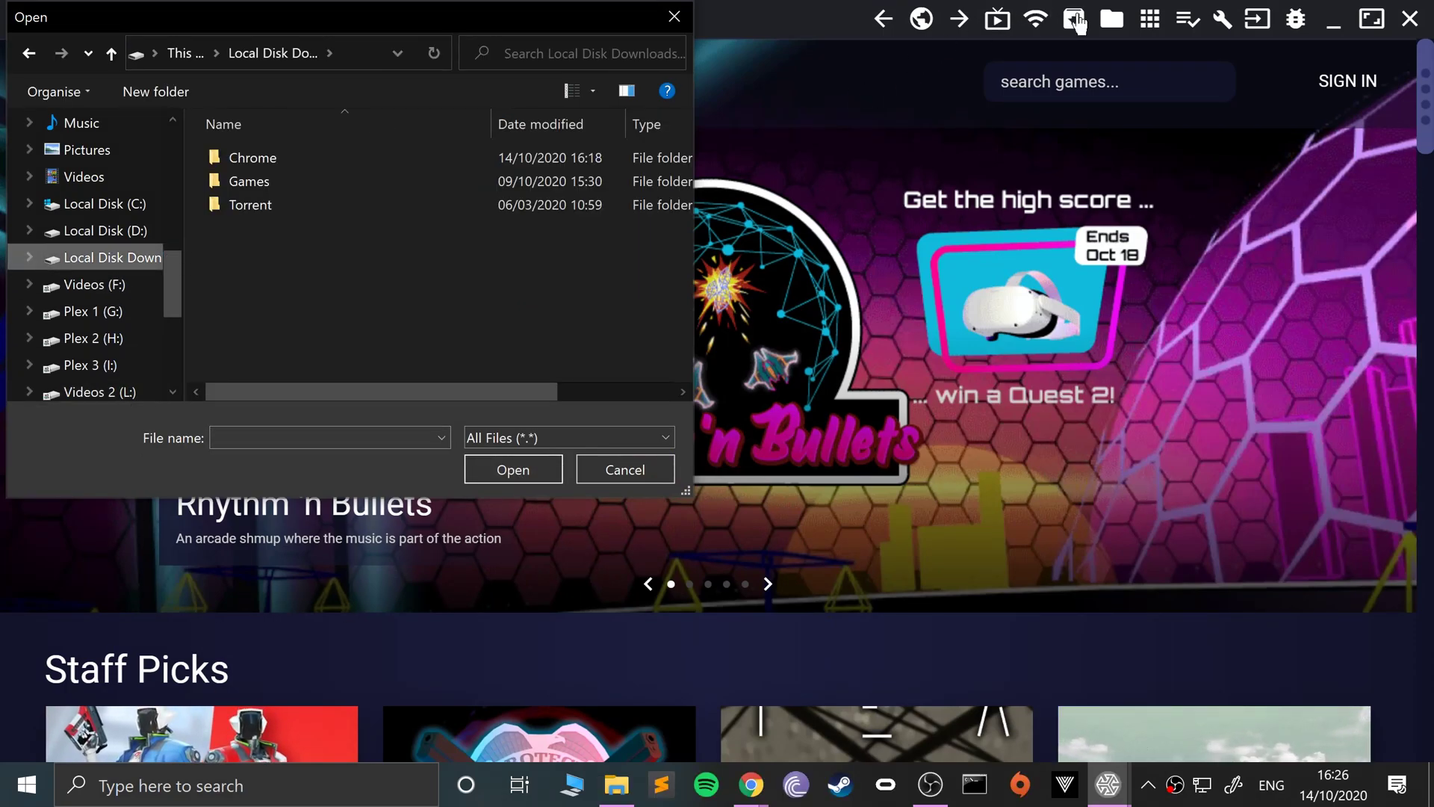
{"action": "double_click", "coordinate": [224, 158]}
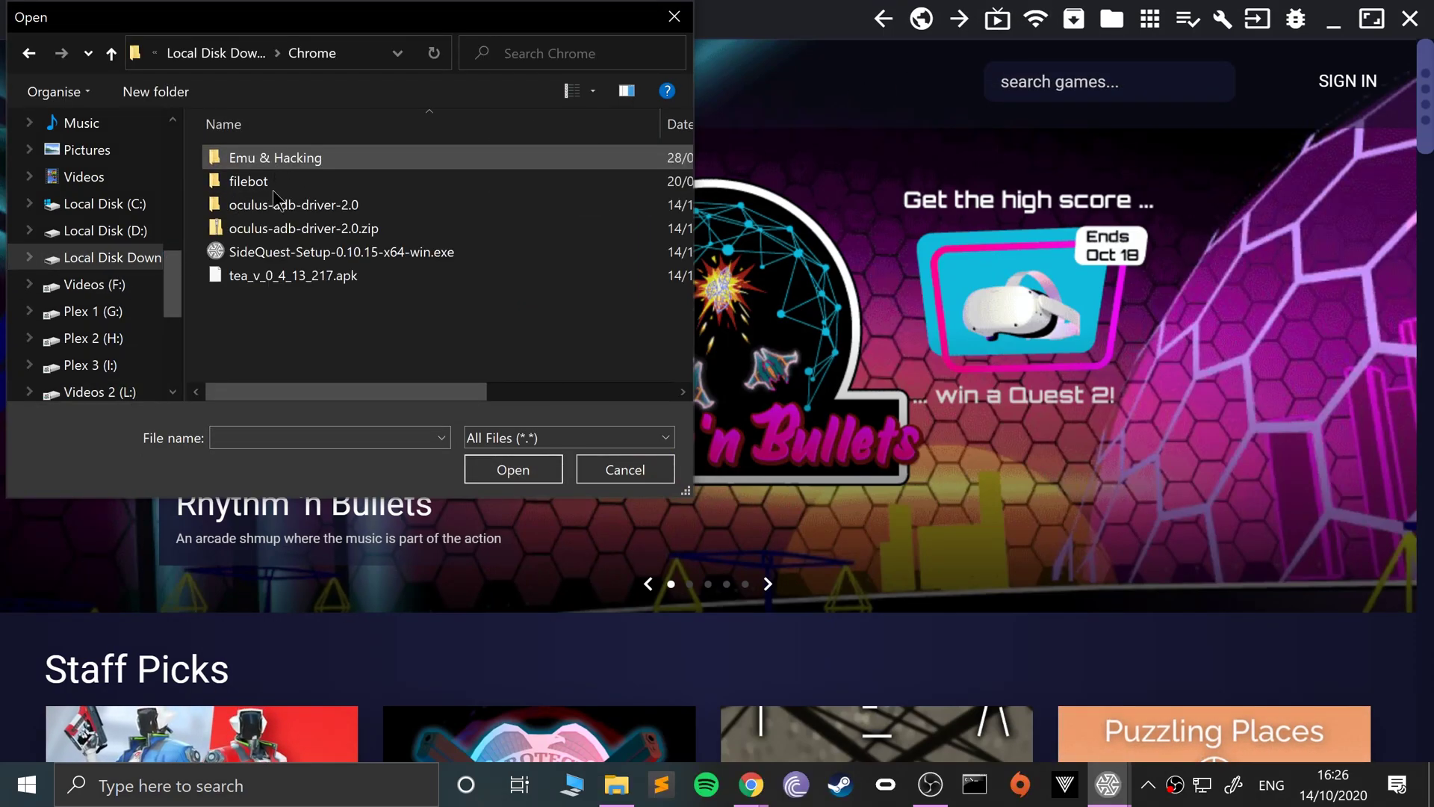
{"action": "double_click", "coordinate": [266, 276]}
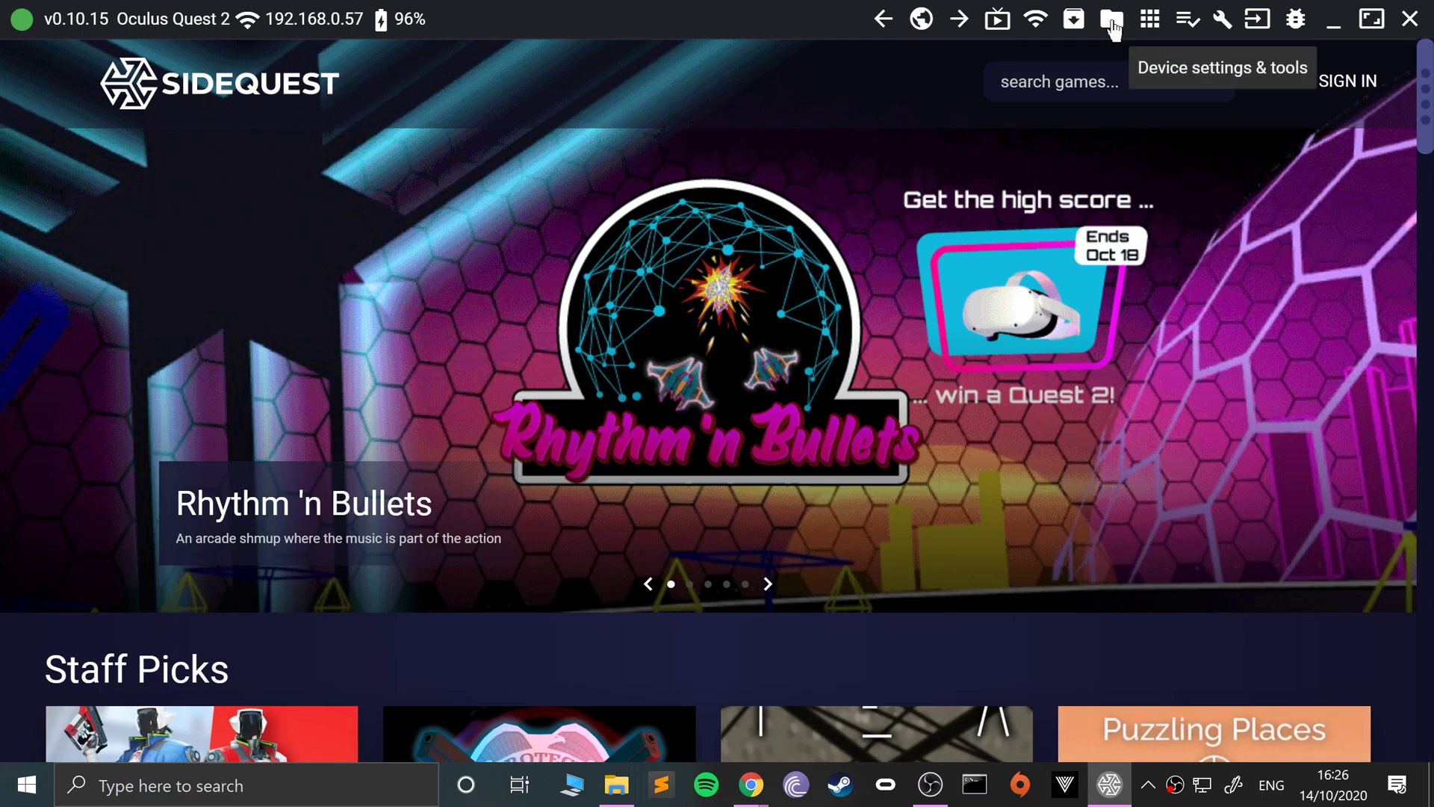
Pick tea_v_0_4_13_217.apk again from the Chrome downloads folder in the APK picker.
{"action": "left_click", "coordinate": [1074, 20]}
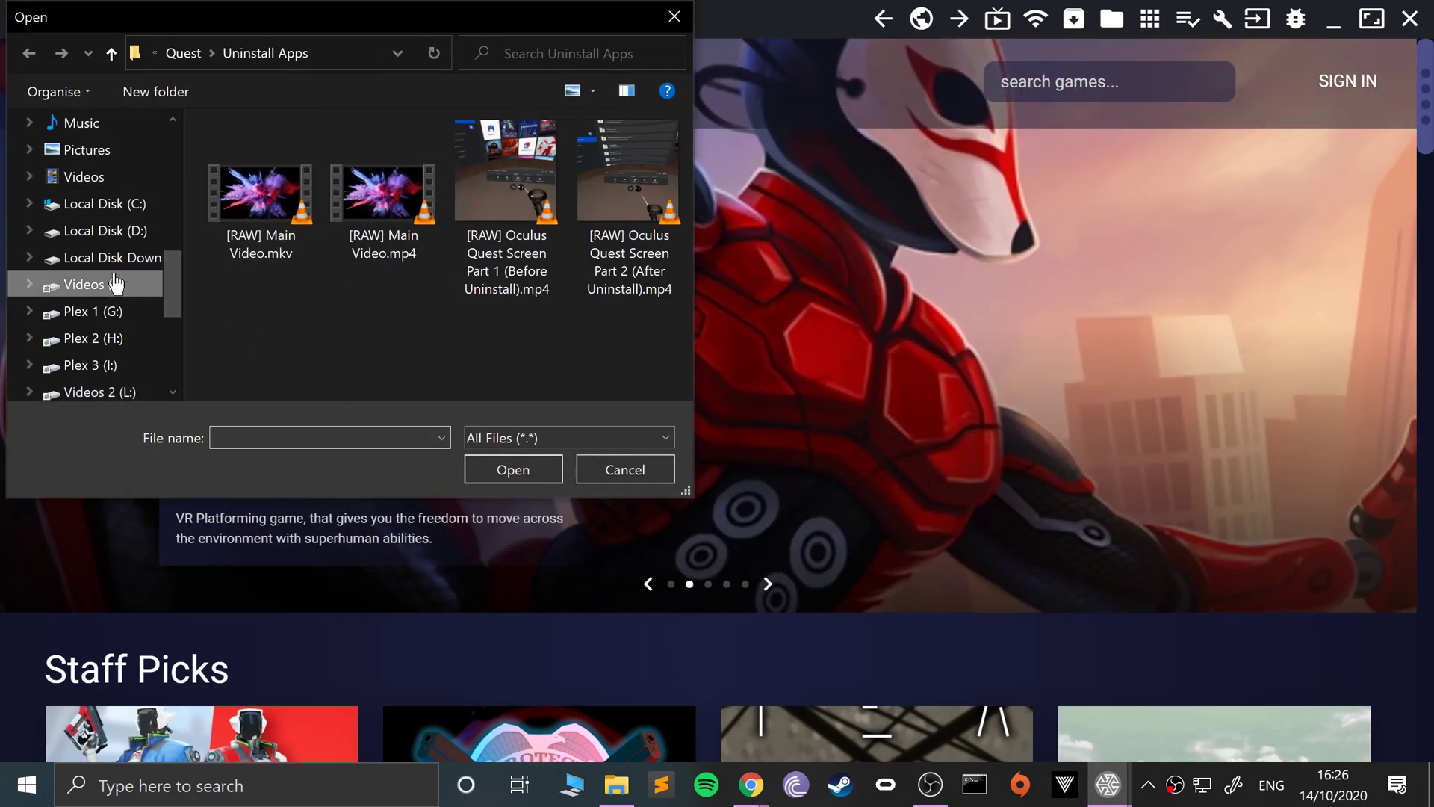
{"action": "left_click", "coordinate": [116, 283]}
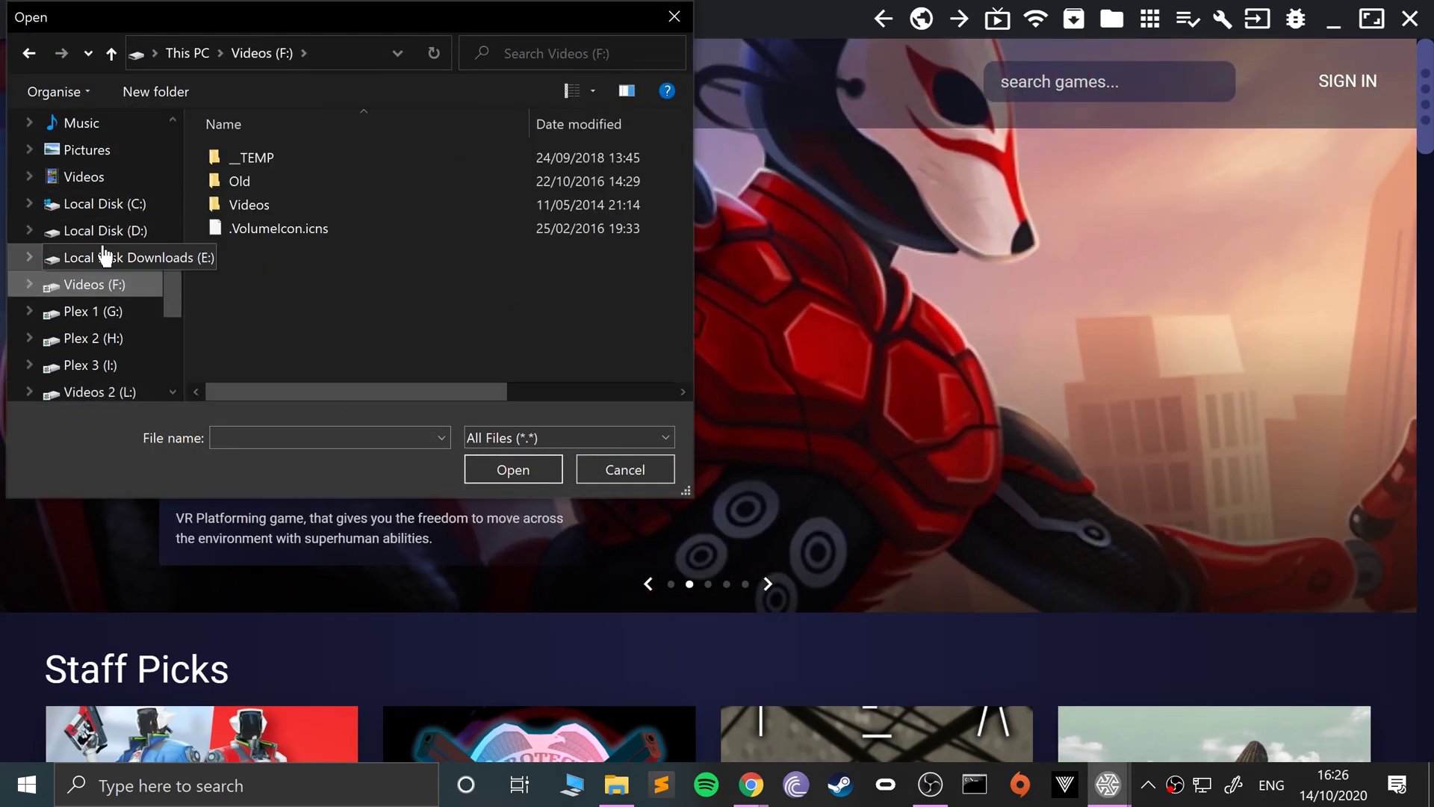
{"action": "left_click", "coordinate": [105, 258]}
{"action": "double_click", "coordinate": [297, 157]}
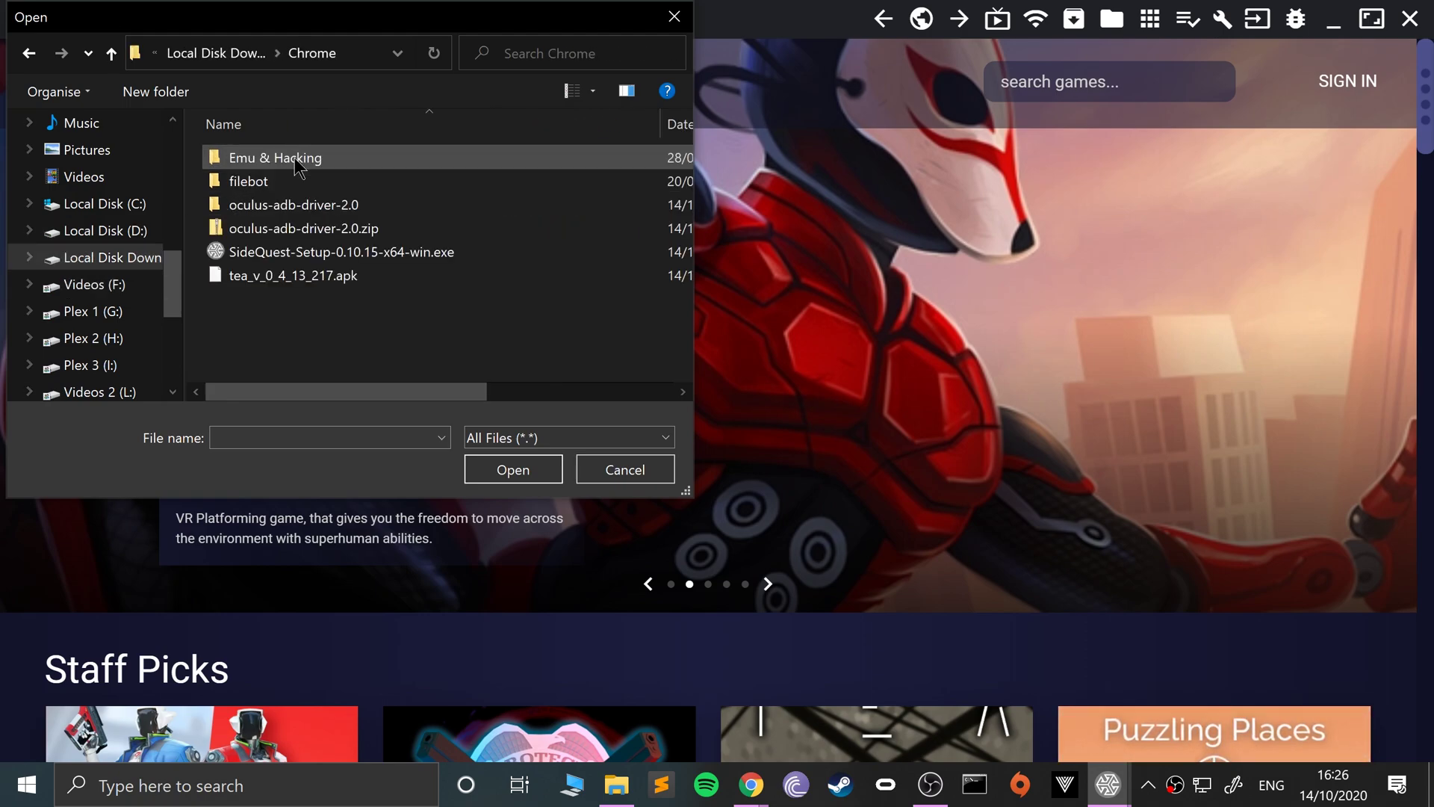
{"action": "double_click", "coordinate": [288, 278]}
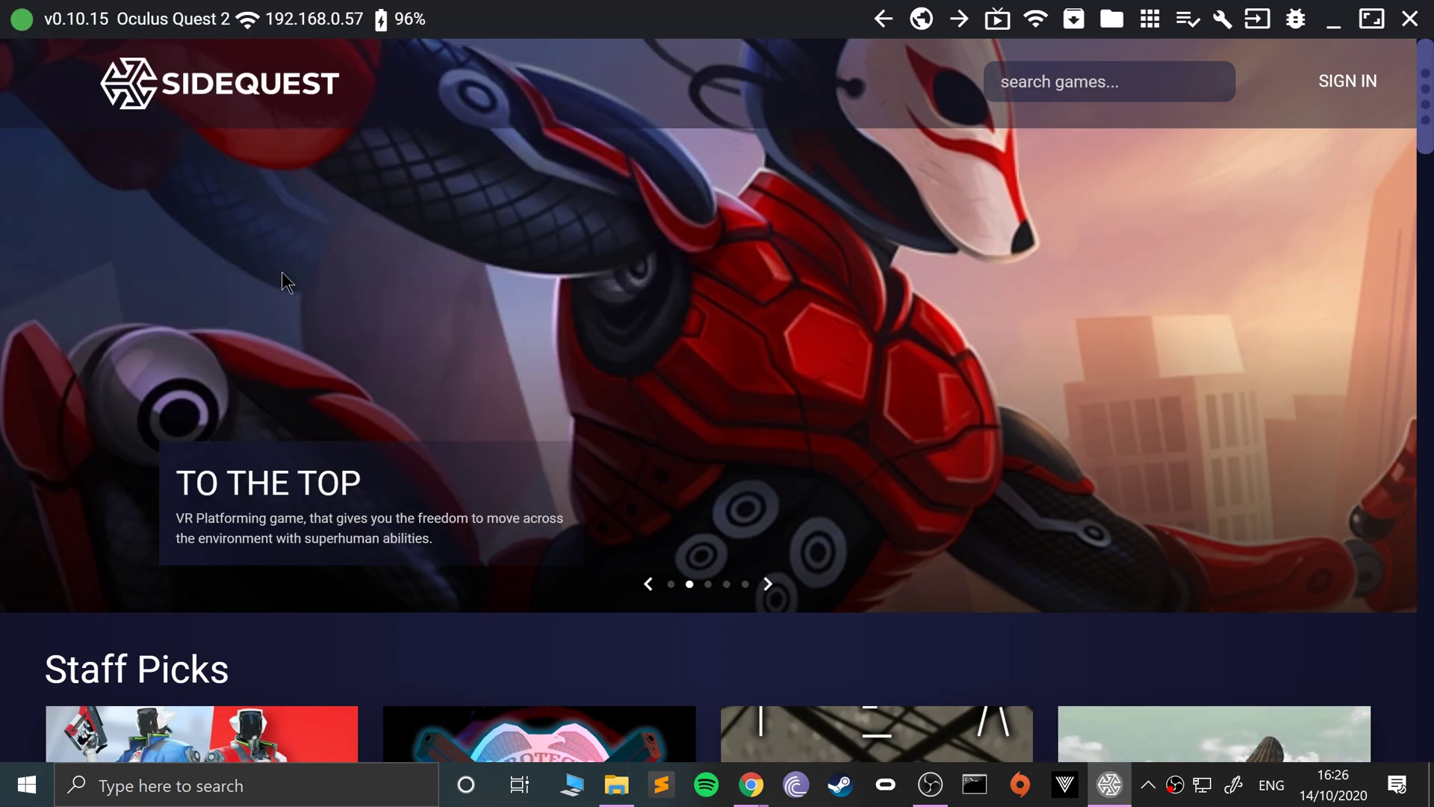
Check the empty task list and go back to the Lambda1VR app page.
{"action": "left_click", "coordinate": [1192, 29]}
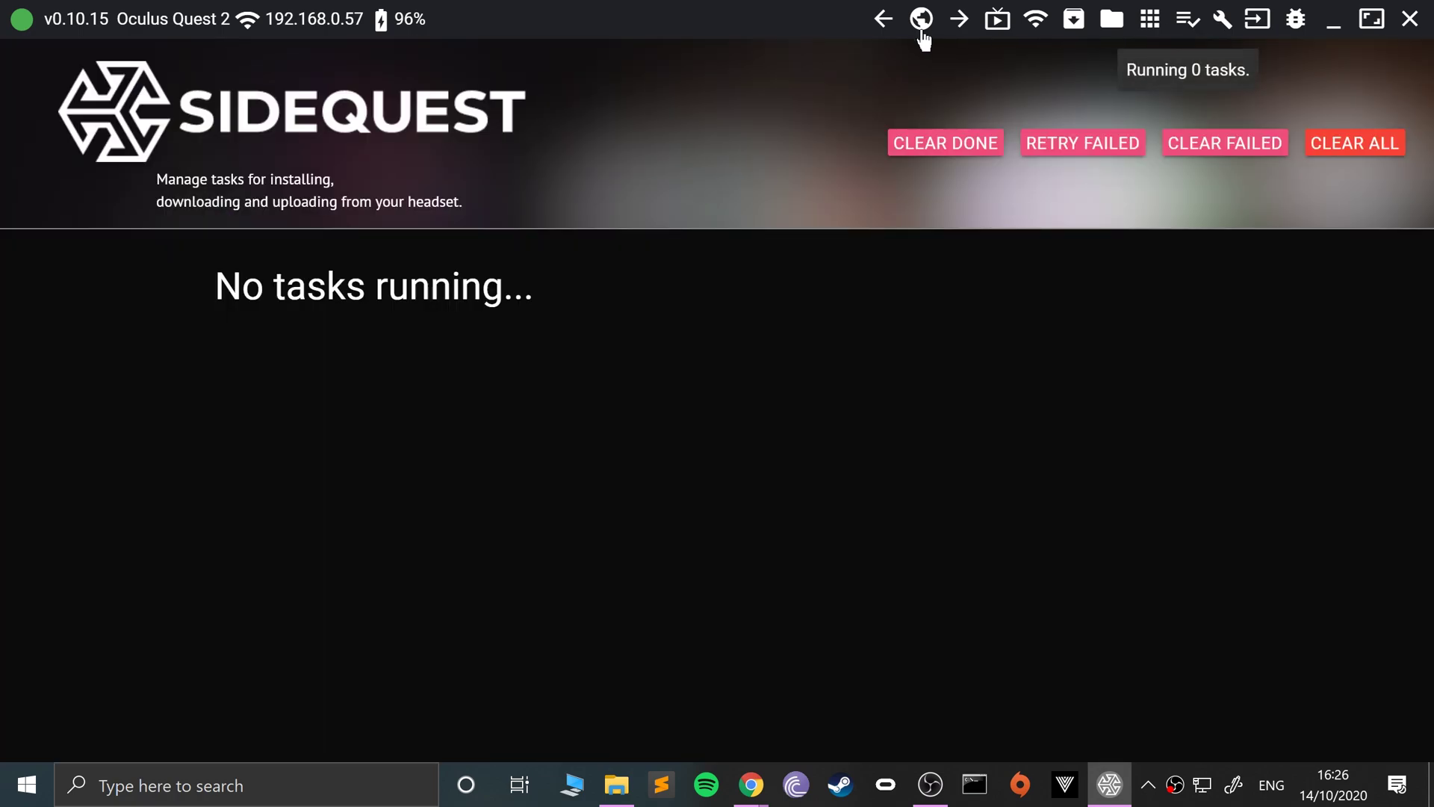
{"action": "left_click", "coordinate": [885, 22]}
{"action": "left_click", "coordinate": [886, 22]}
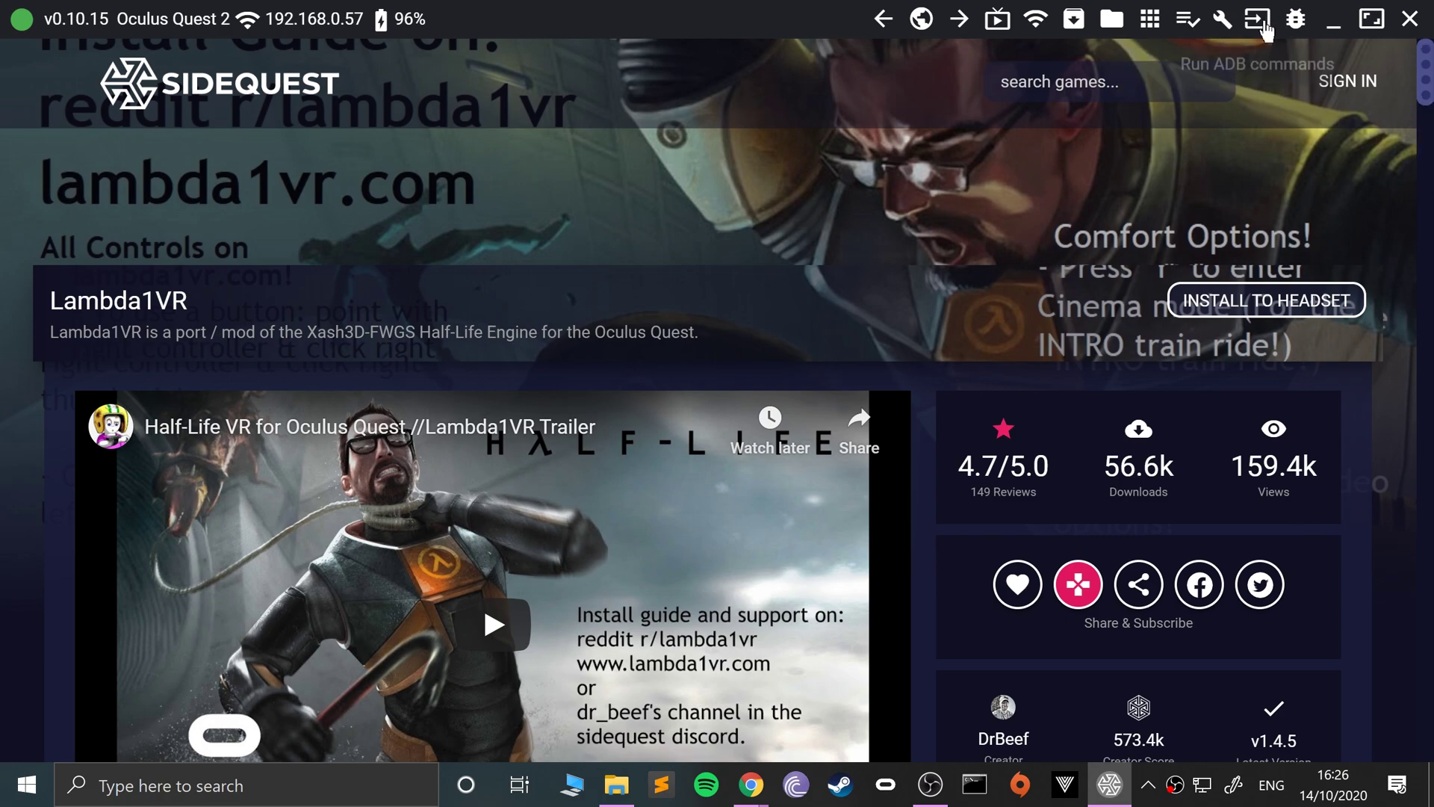
View the task list and drag the tea APK from the downloads folder onto SideQuest.
{"action": "left_click", "coordinate": [1184, 28]}
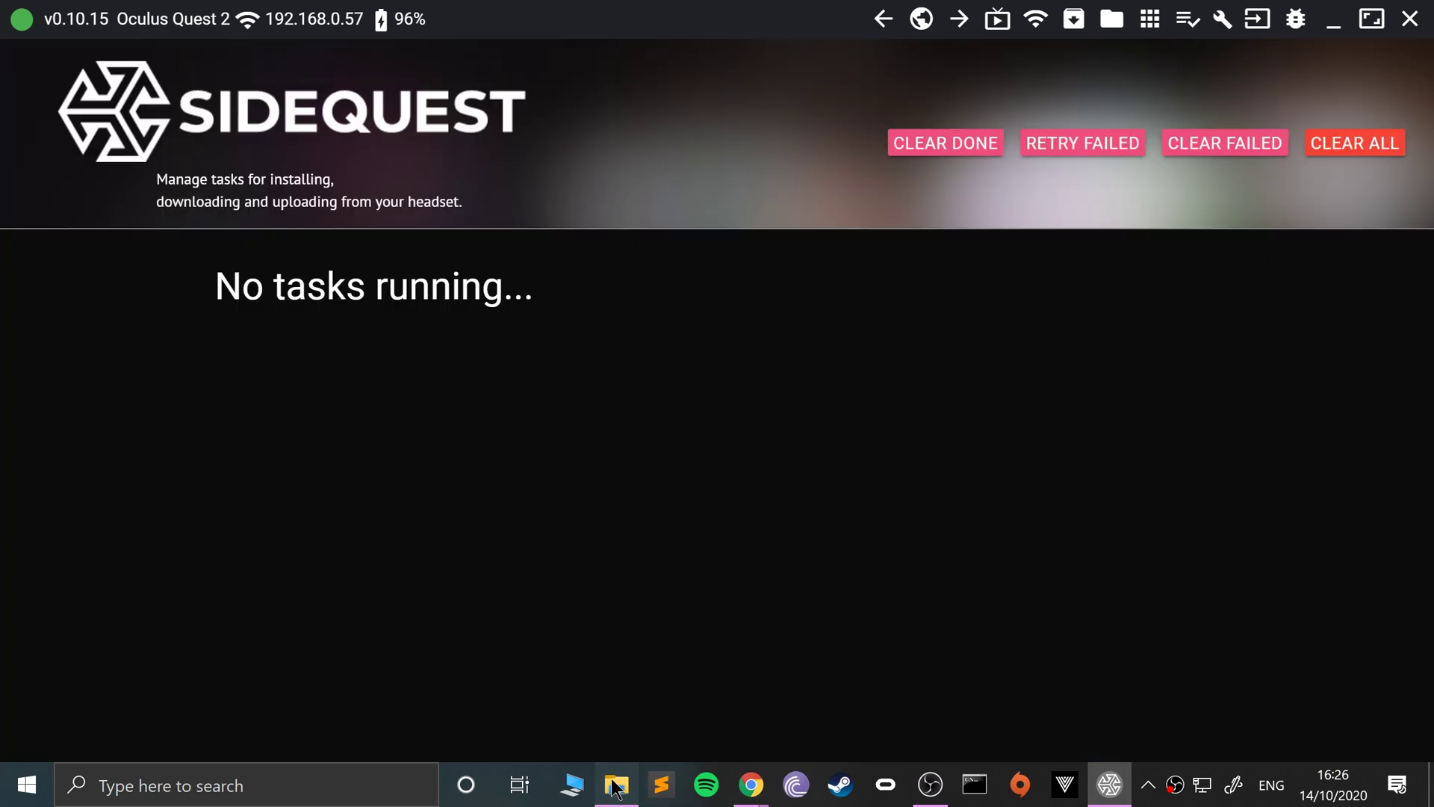
{"action": "left_click", "coordinate": [617, 784]}
{"action": "left_click_drag", "start_coordinate": [943, 446], "coordinate": [1034, 527]}
{"action": "left_click", "coordinate": [509, 450]}
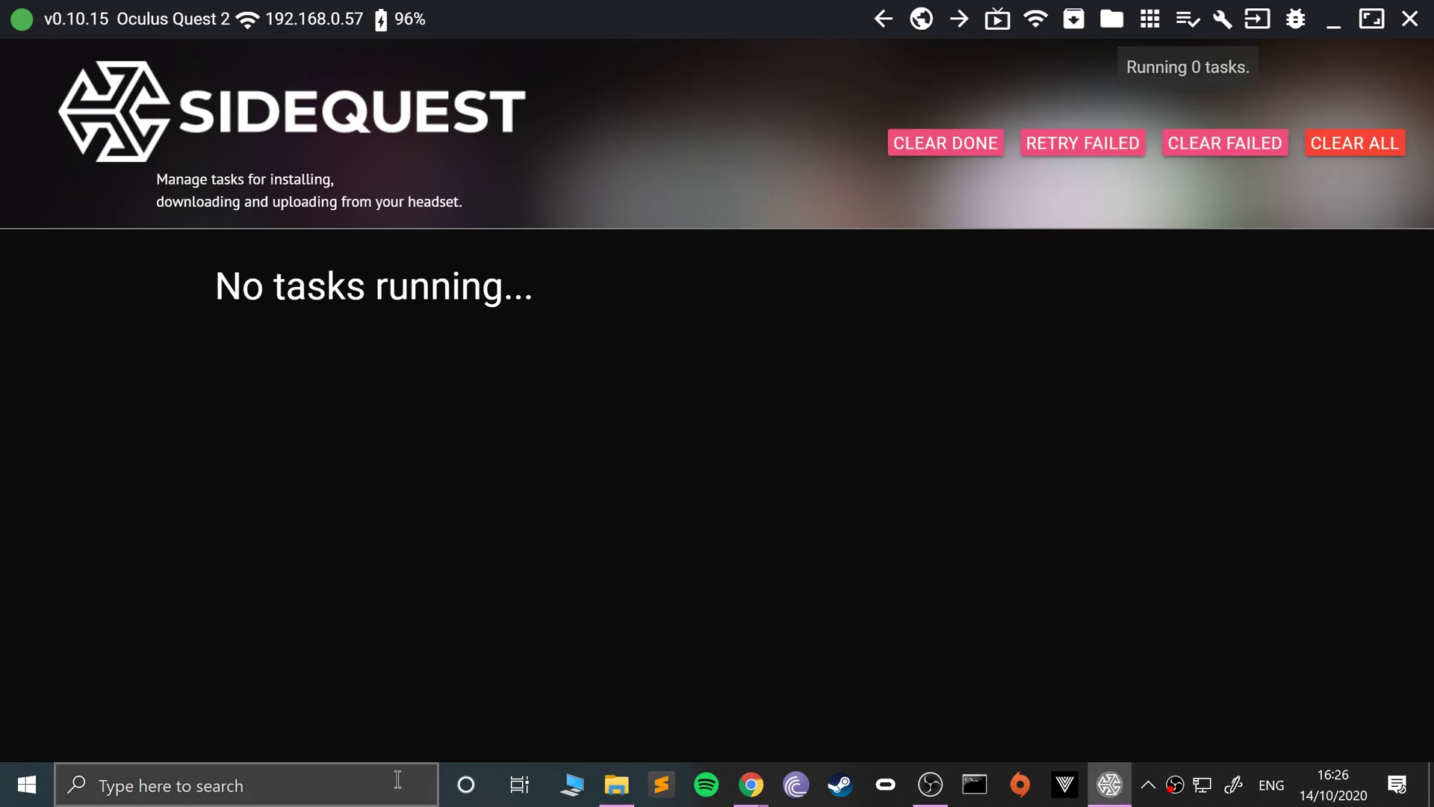
Drag the tea APK onto SideQuest again and dismiss the 'All tasks completed!' notice.
{"action": "left_click", "coordinate": [617, 785]}
{"action": "left_click_drag", "start_coordinate": [1031, 444], "coordinate": [202, 317]}
{"action": "left_click", "coordinate": [369, 446]}
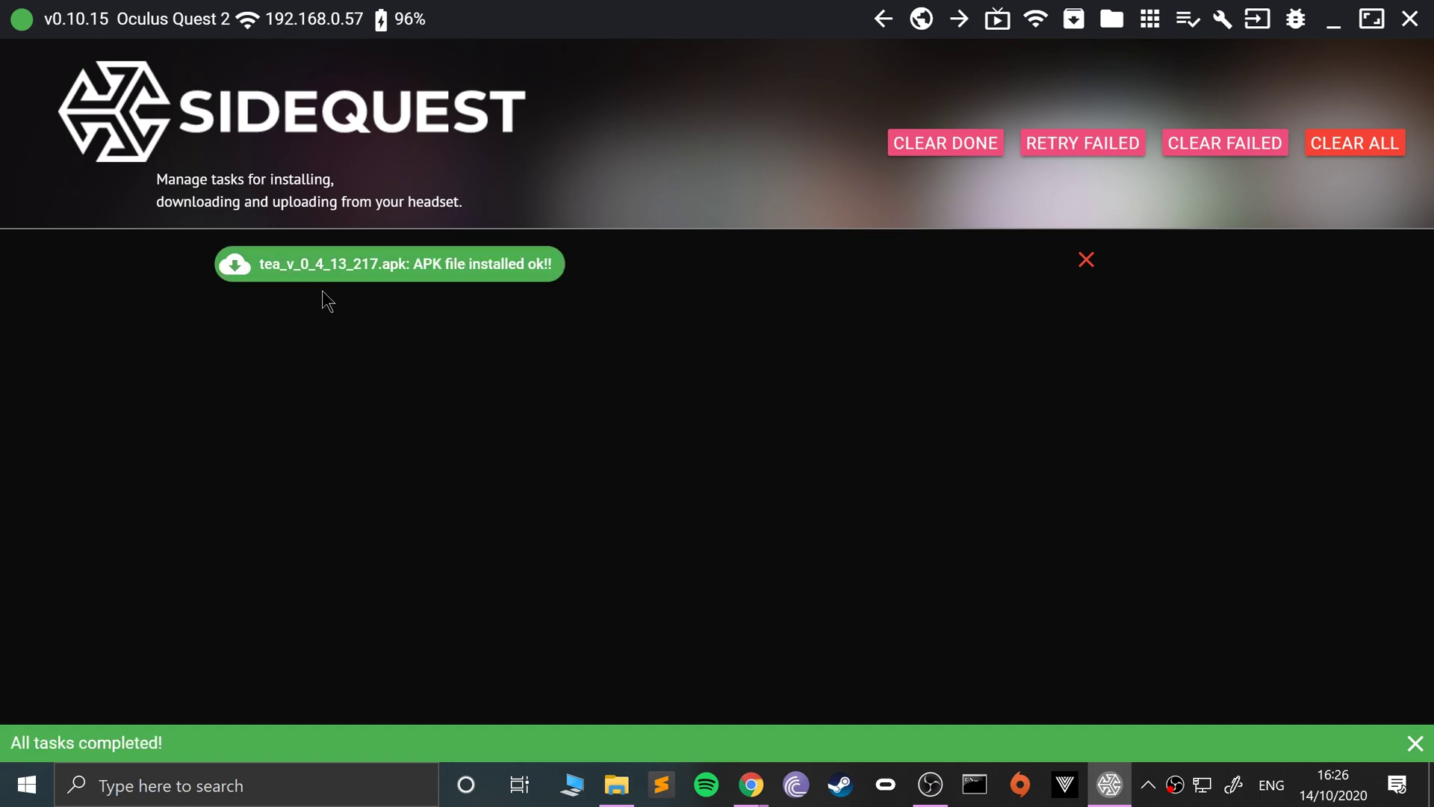
{"action": "left_click", "coordinate": [1415, 744]}
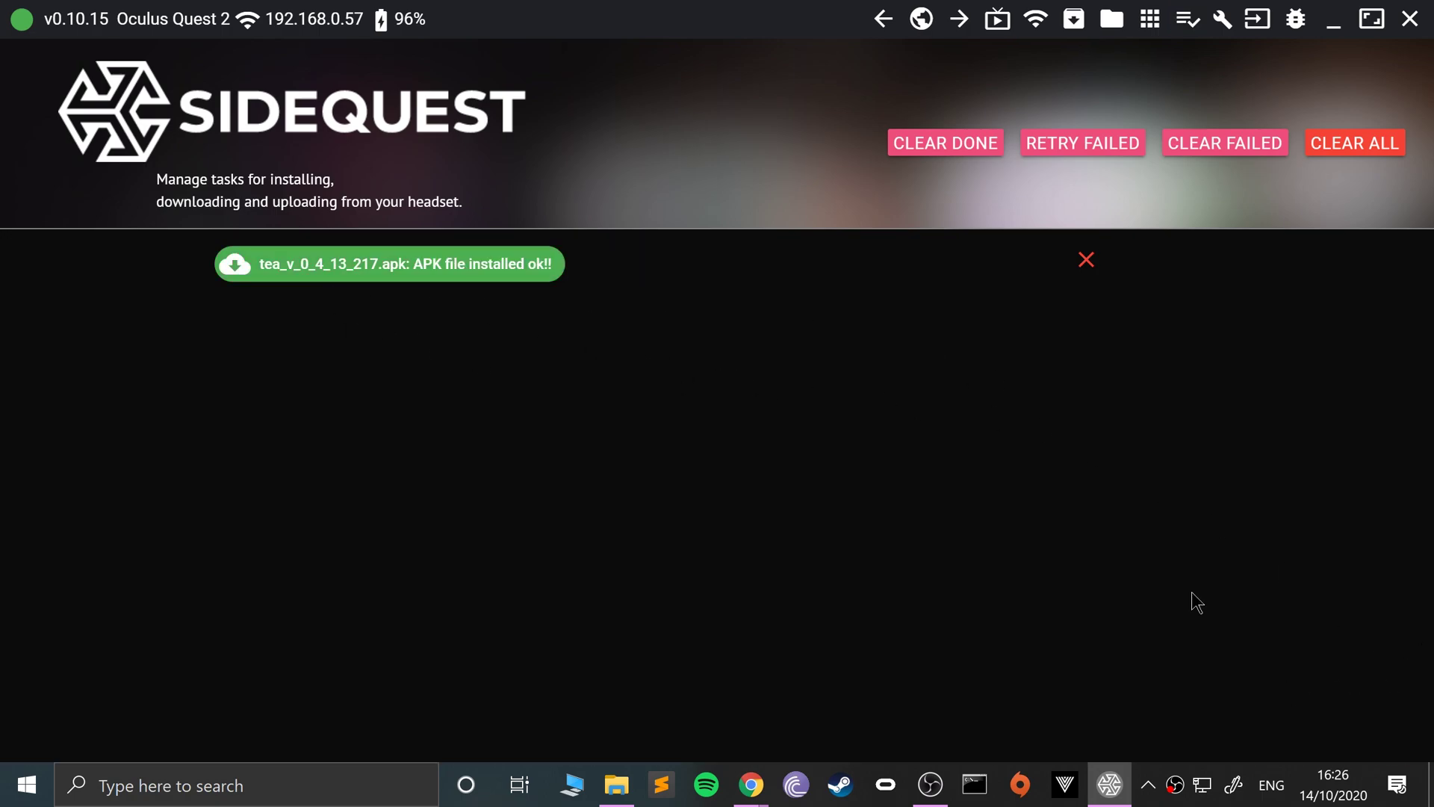
Leave the Tasks page and return to the Lambda1VR app page.
{"action": "left_click", "coordinate": [228, 93]}
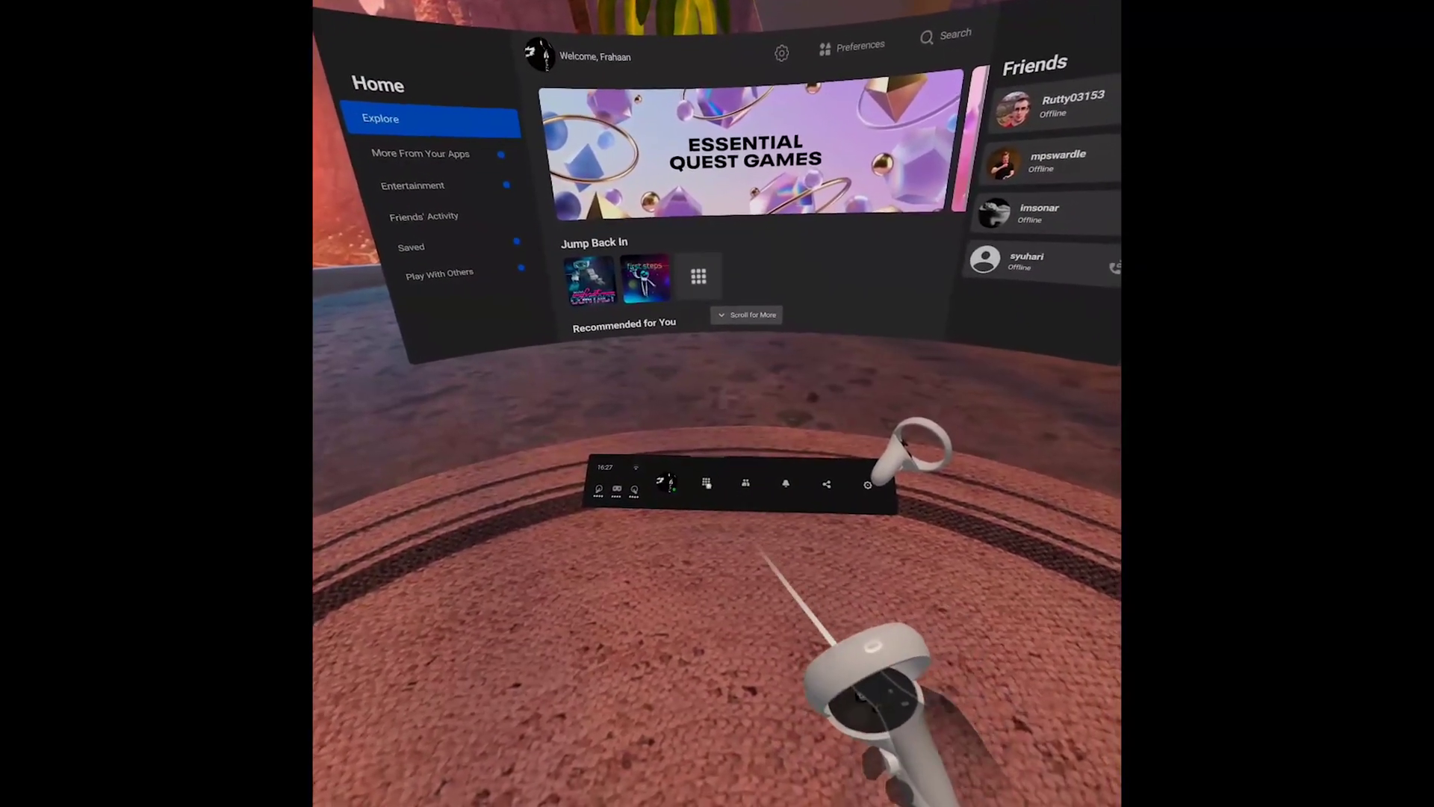
Filter the headset's Apps library to show only Unknown Sources apps.
{"action": "left_click", "coordinate": [718, 474]}
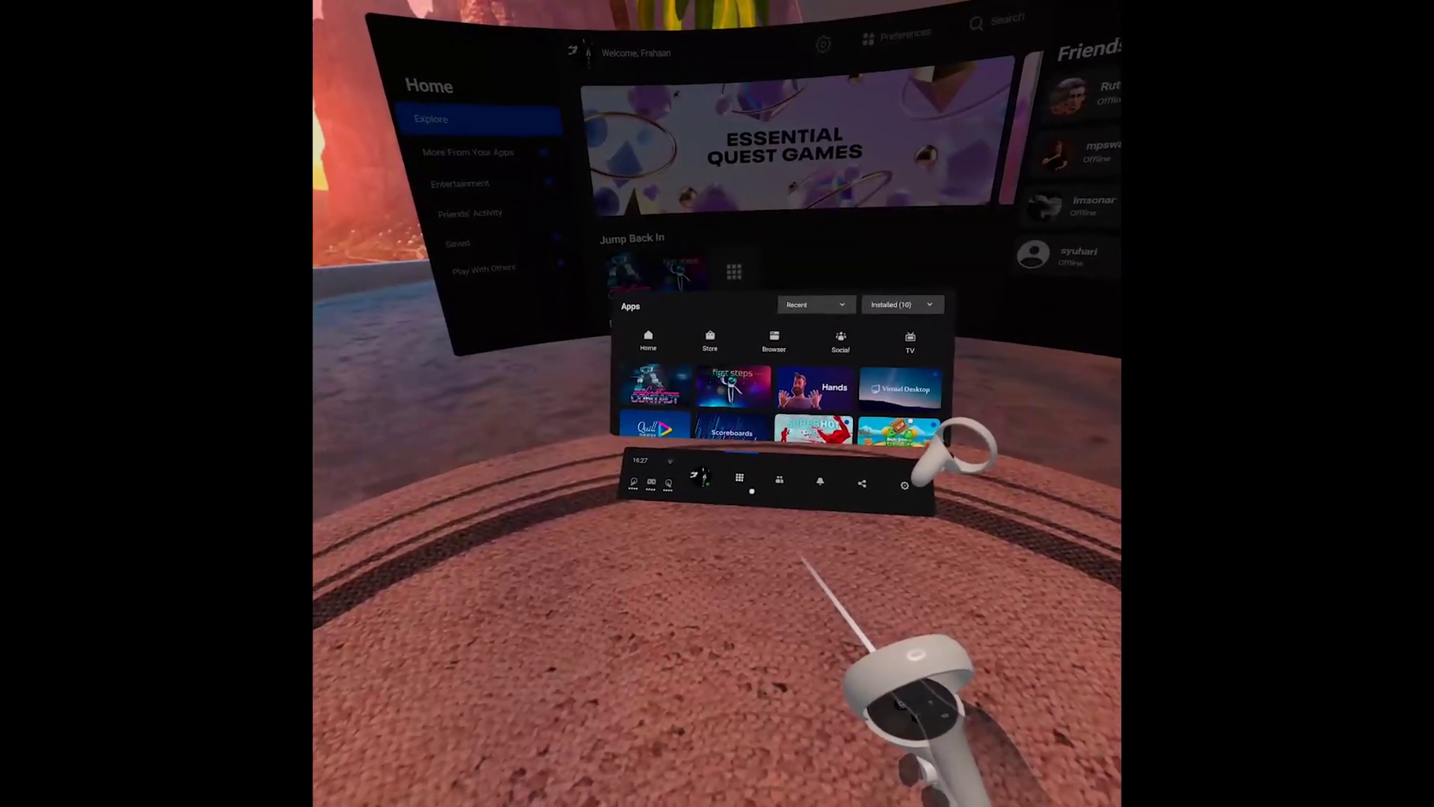
{"action": "left_click", "coordinate": [857, 320]}
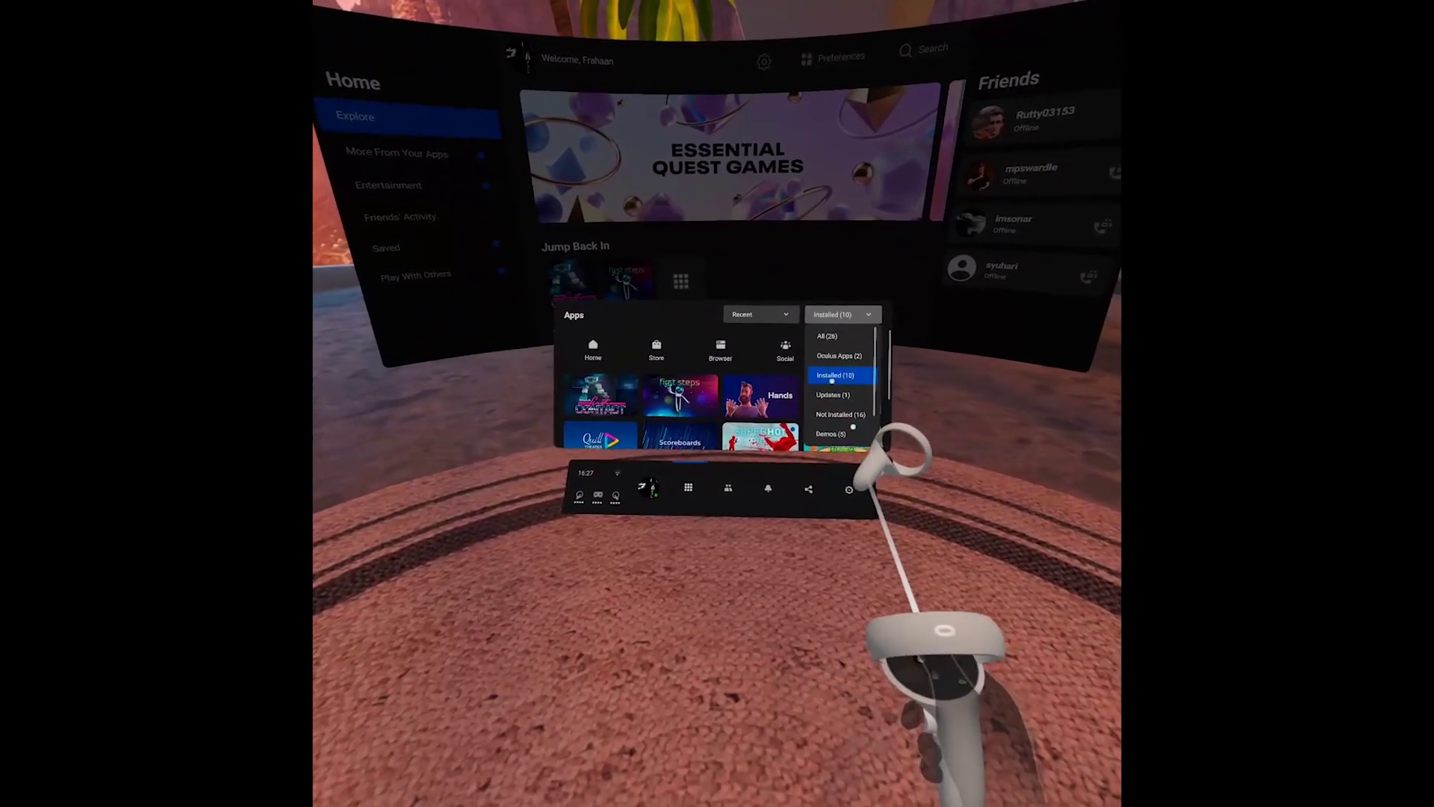
{"action": "scroll", "coordinate": [848, 425], "scroll_direction": "down", "scroll_amount": 2}
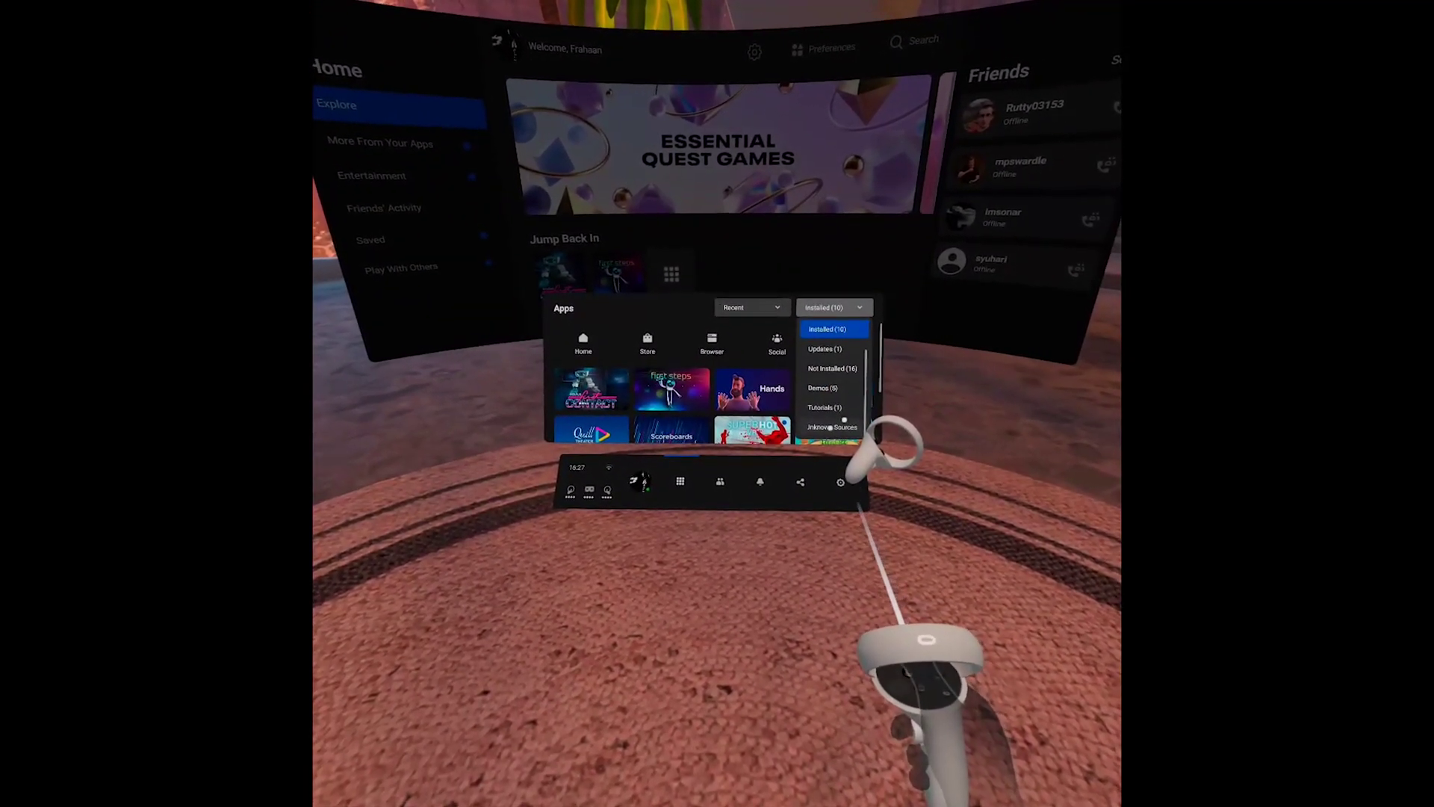
{"action": "left_click", "coordinate": [829, 431]}
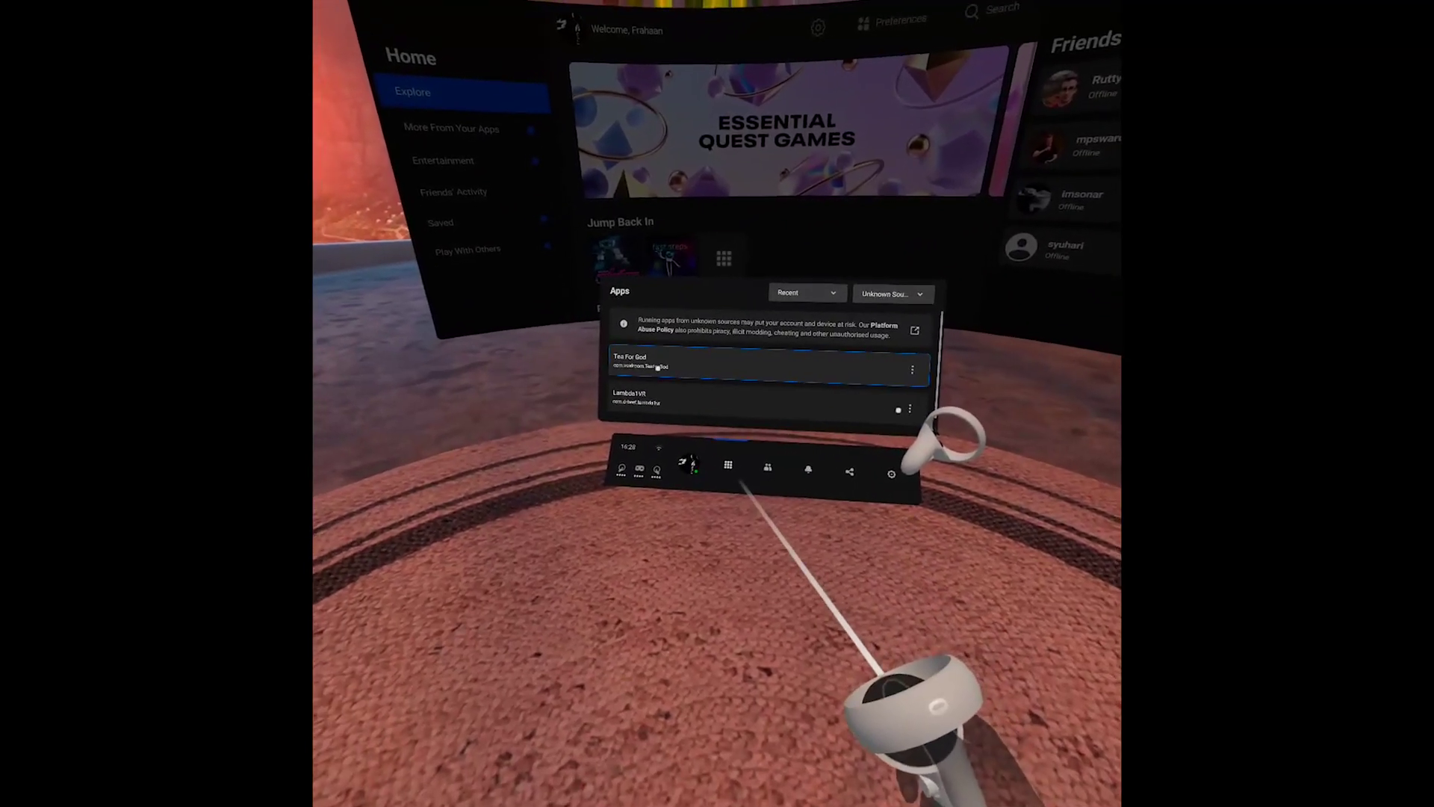
Launch the sideloaded Lambda1VR from the Unknown Sources list.
{"action": "scroll", "coordinate": [800, 375], "scroll_direction": "down", "scroll_amount": 1}
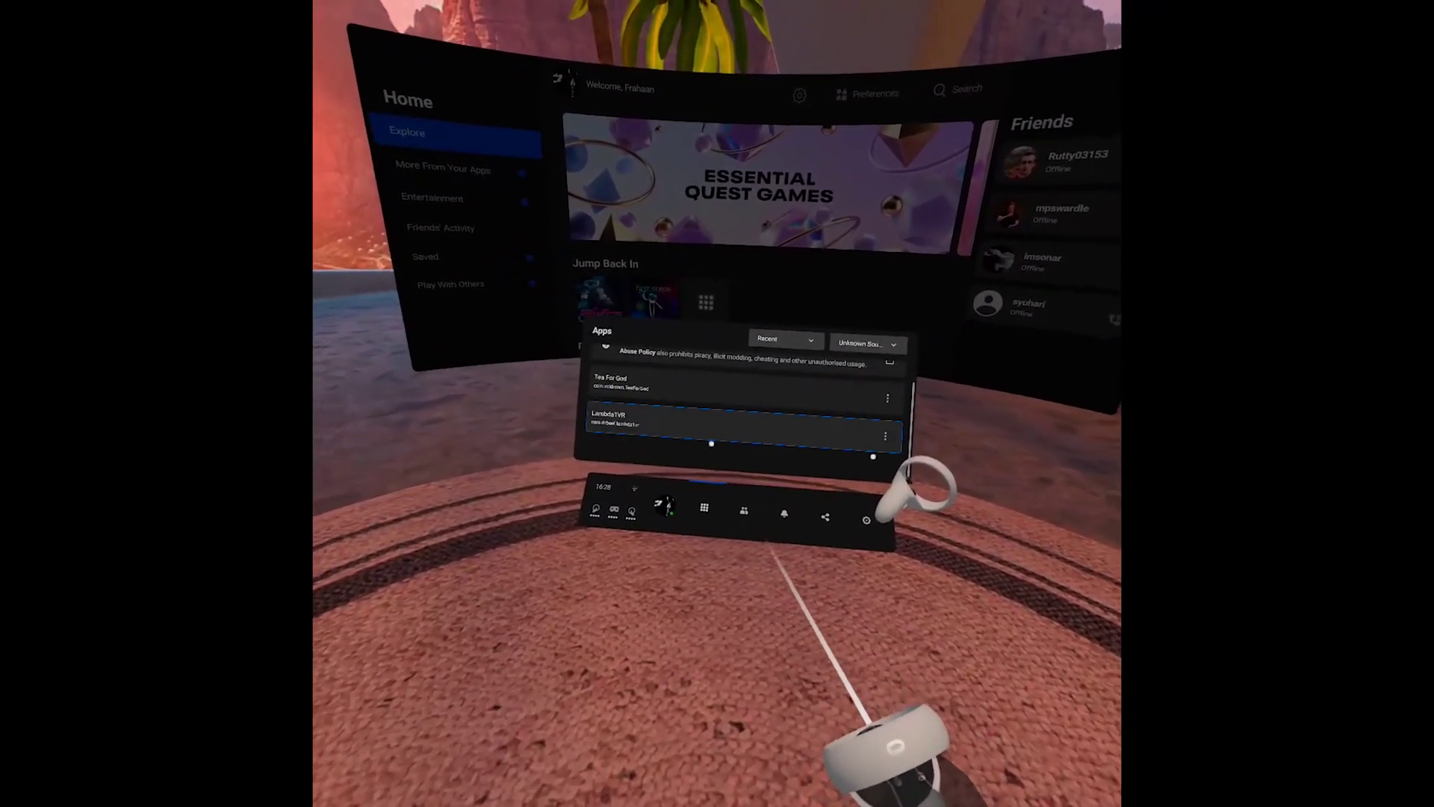
{"action": "scroll", "coordinate": [747, 381], "scroll_direction": "up", "scroll_amount": 1}
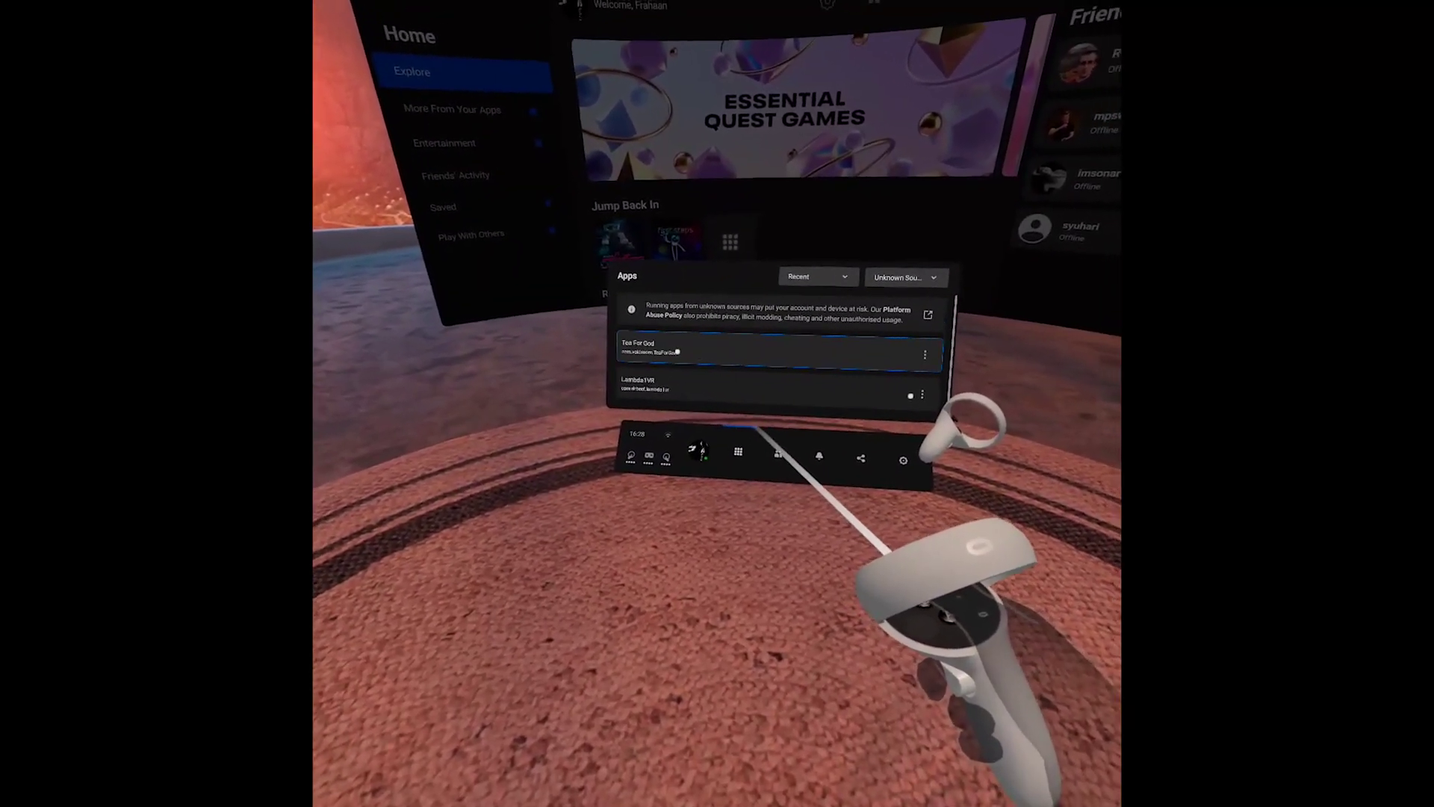
{"action": "left_click", "coordinate": [710, 388]}
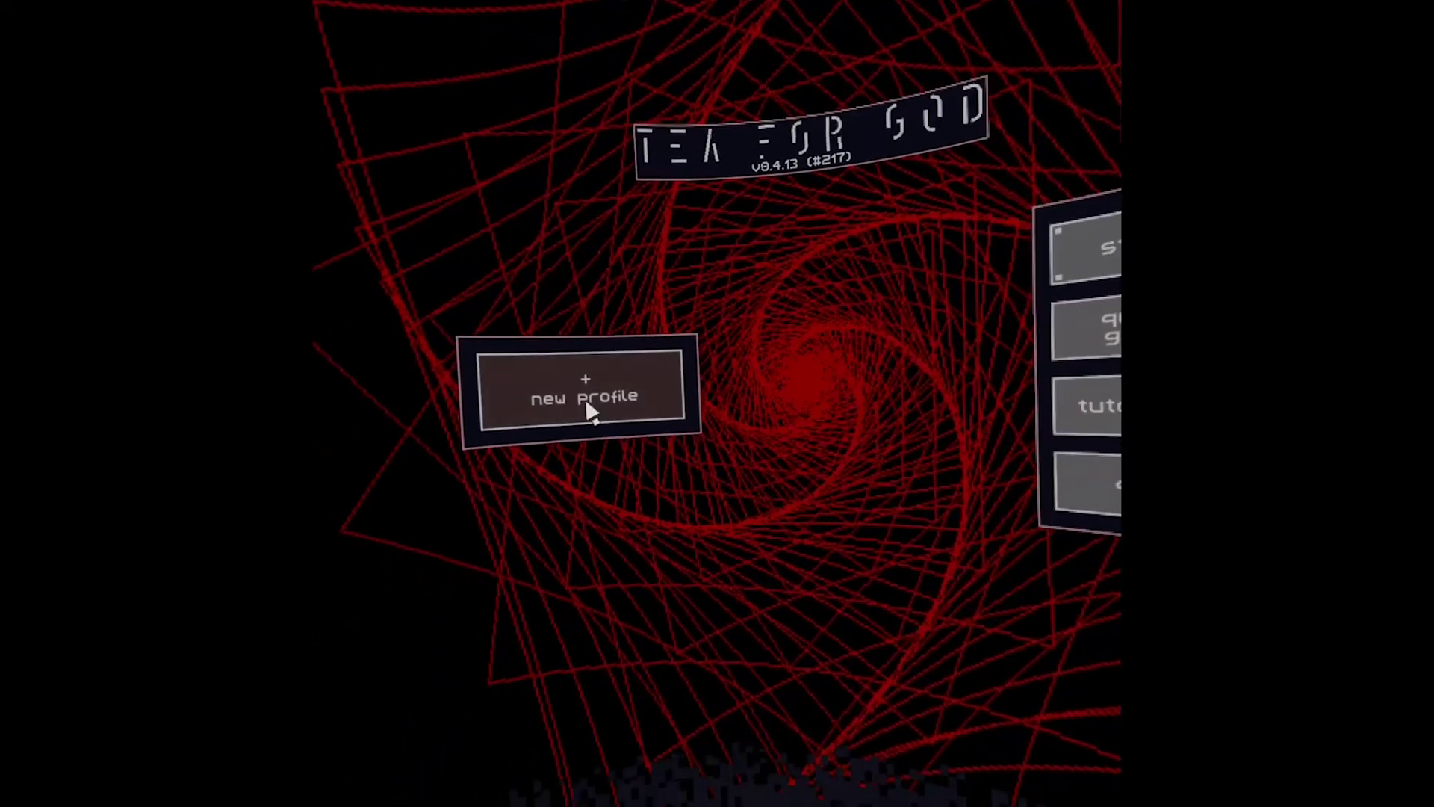
Create a new Tea For God player profile with a one-letter name on tourist difficulty.
{"action": "left_click", "coordinate": [590, 410]}
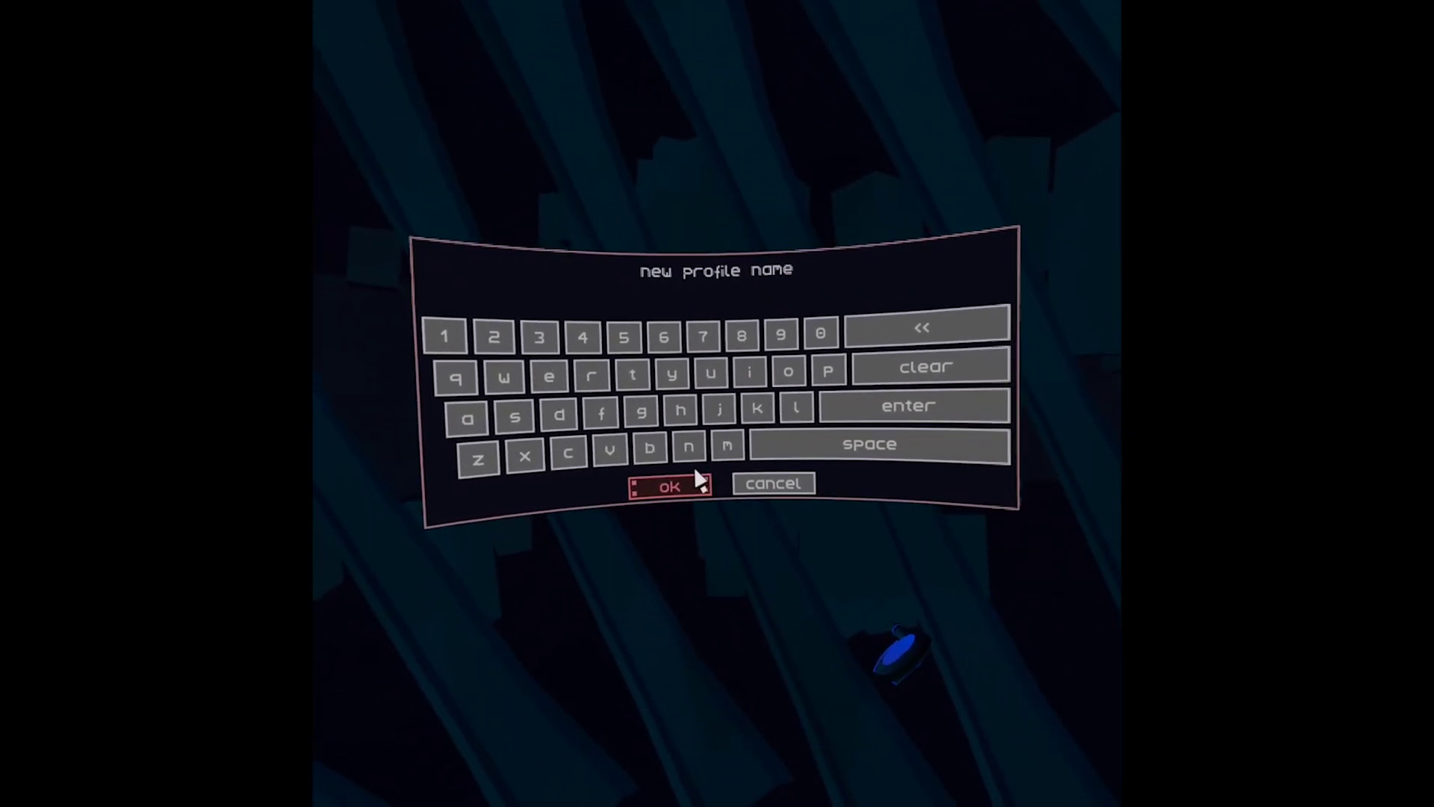
{"action": "left_click", "coordinate": [693, 423]}
{"action": "left_click", "coordinate": [674, 465]}
{"action": "left_click", "coordinate": [726, 472]}
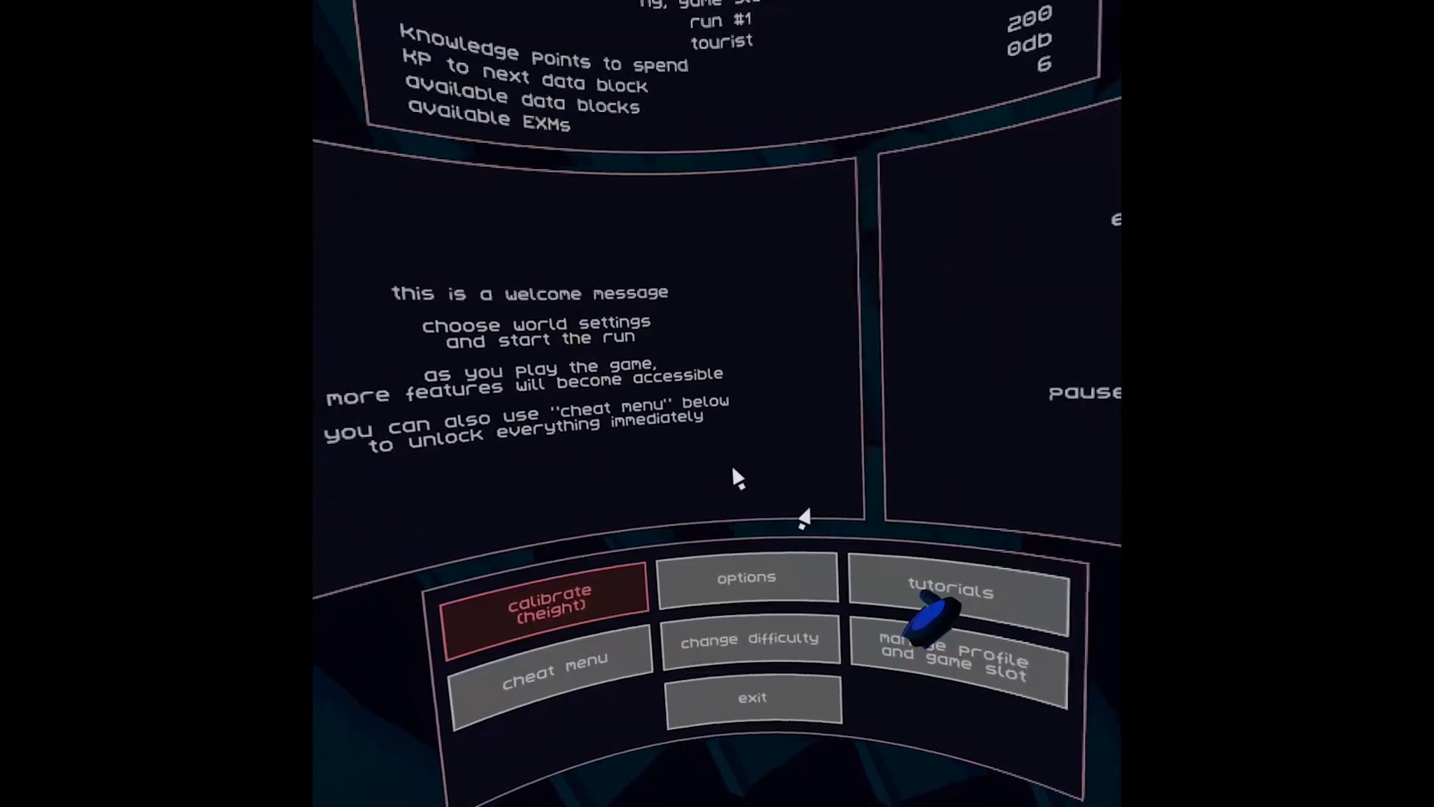